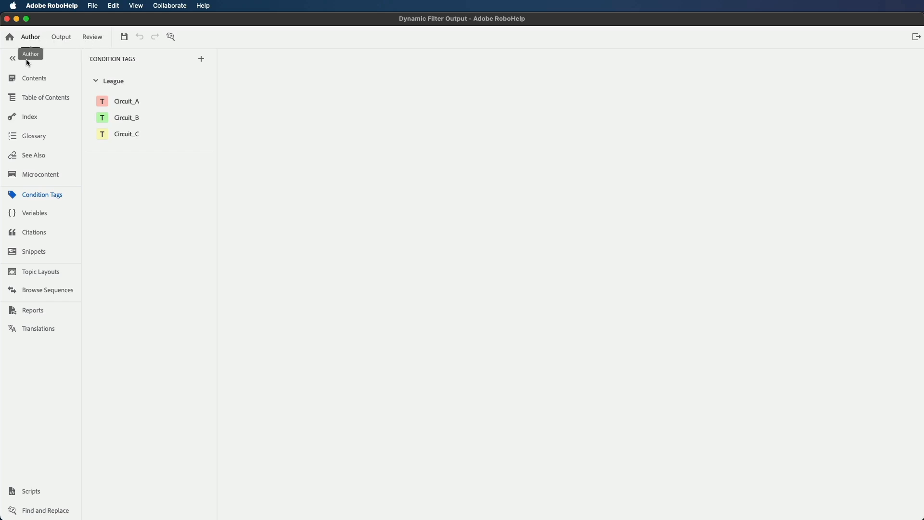
# Step: Review the project's topics and the League condition tags Circuit_A, Circuit_B and Circuit_C
pyautogui.click(31, 87)
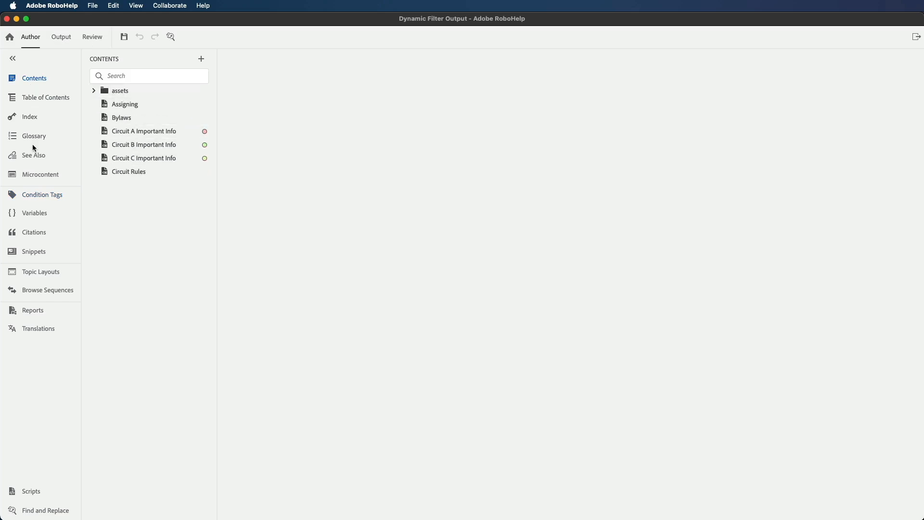
pyautogui.click(37, 197)
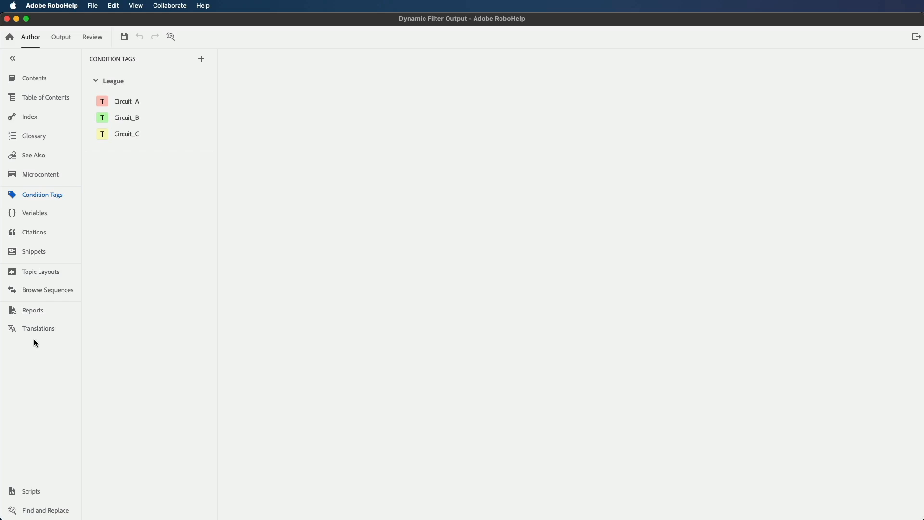
# Step: Generate the output of Preset A from the project's output presets
pyautogui.click(62, 37)
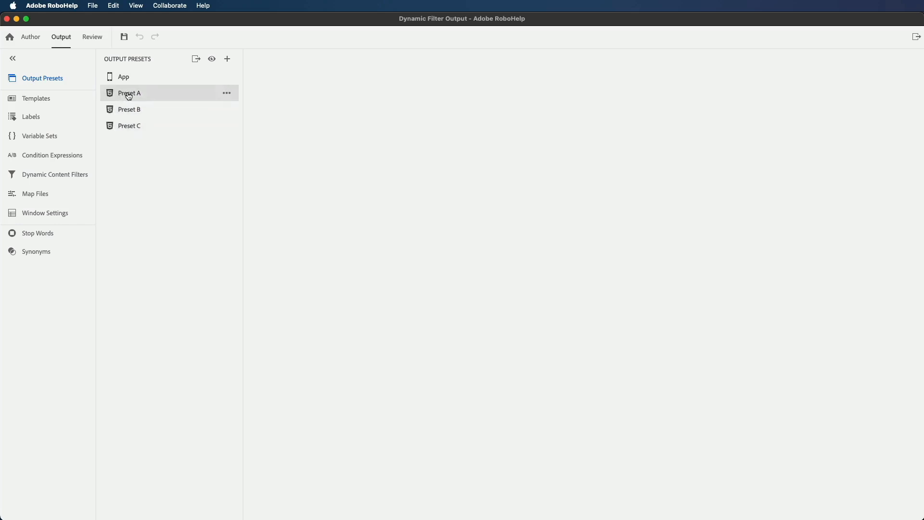
pyautogui.click(170, 91)
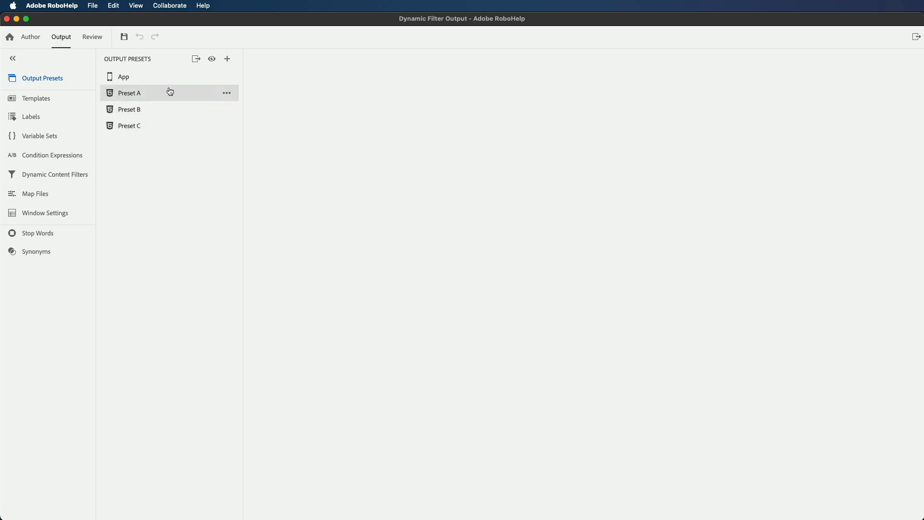
pyautogui.click(196, 59)
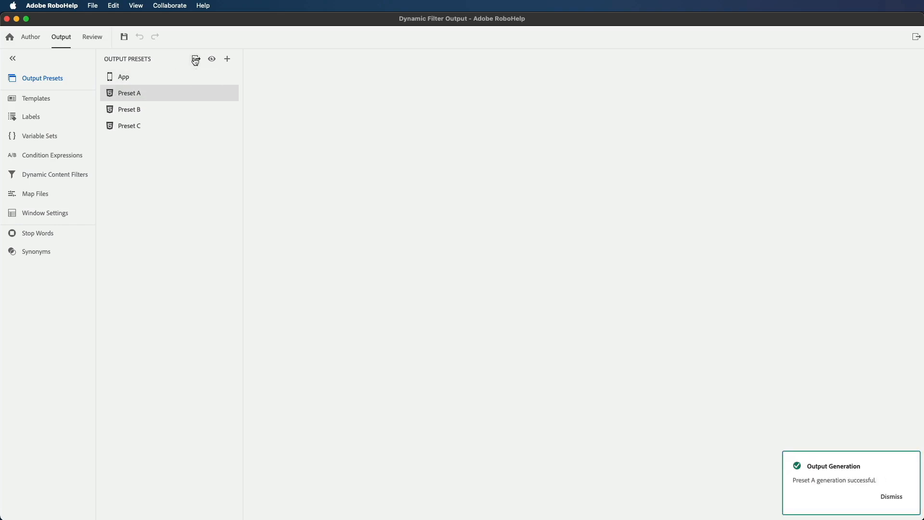
# Step: Use Quick Generate to generate the outputs of Preset A, Preset B and Preset C together
pyautogui.click(917, 37)
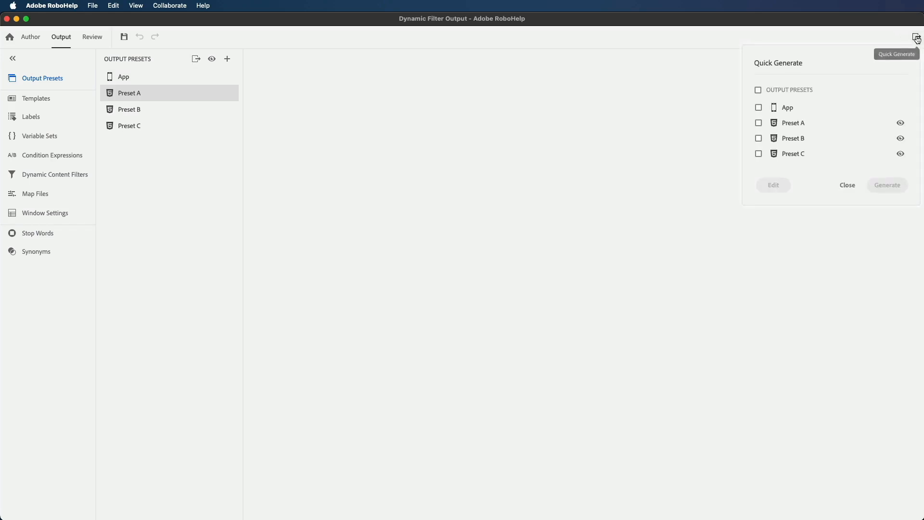
pyautogui.click(759, 124)
pyautogui.click(759, 138)
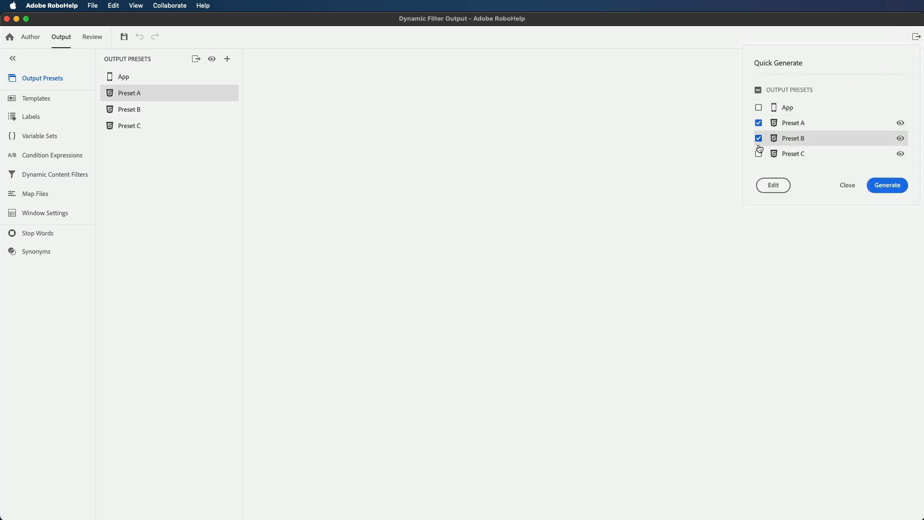
pyautogui.click(759, 155)
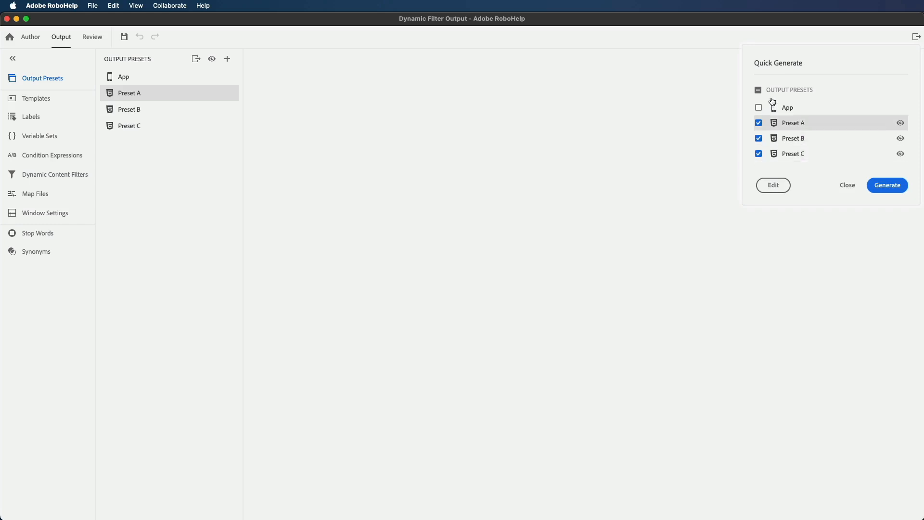
pyautogui.click(889, 186)
# Step: View the Preset A output in the browser, close the other tabs and narrow the window to mobile width
pyautogui.click(902, 125)
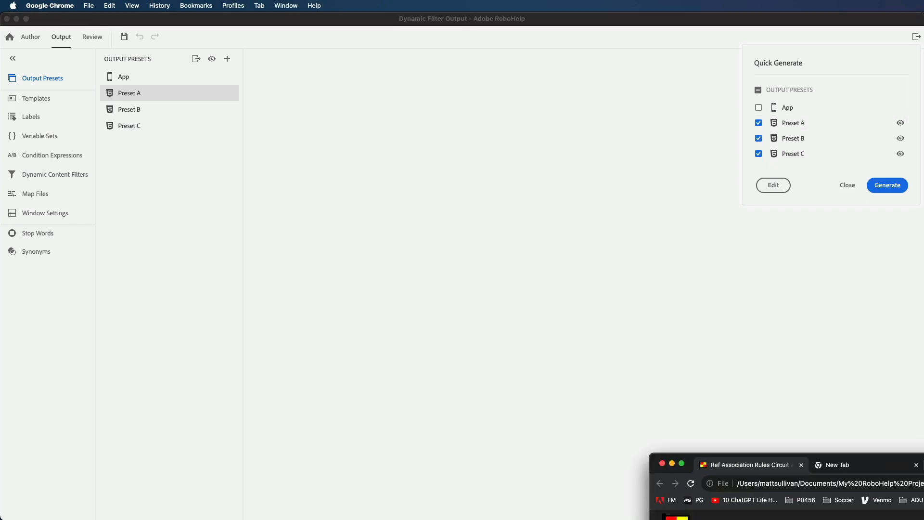
pyautogui.rightClick(761, 465)
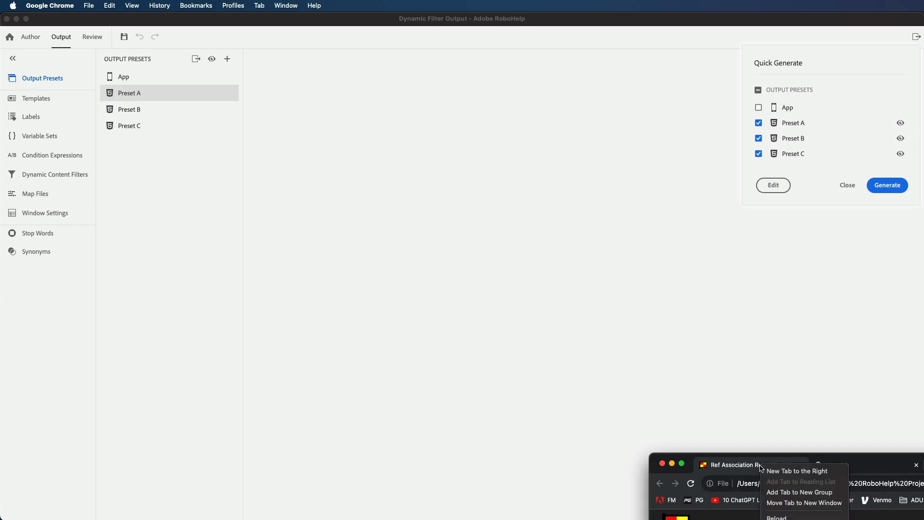
pyautogui.click(797, 519)
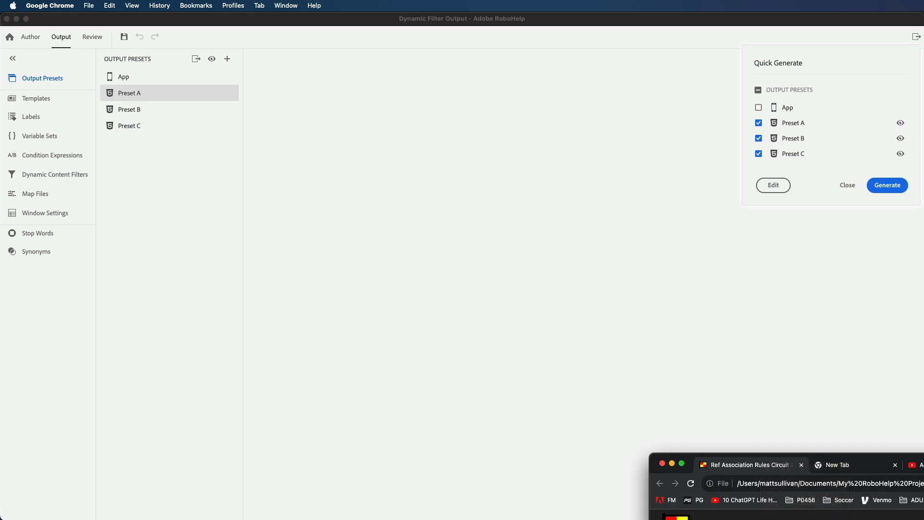
pyautogui.moveTo(921, 466); pyautogui.dragTo(468, 49)
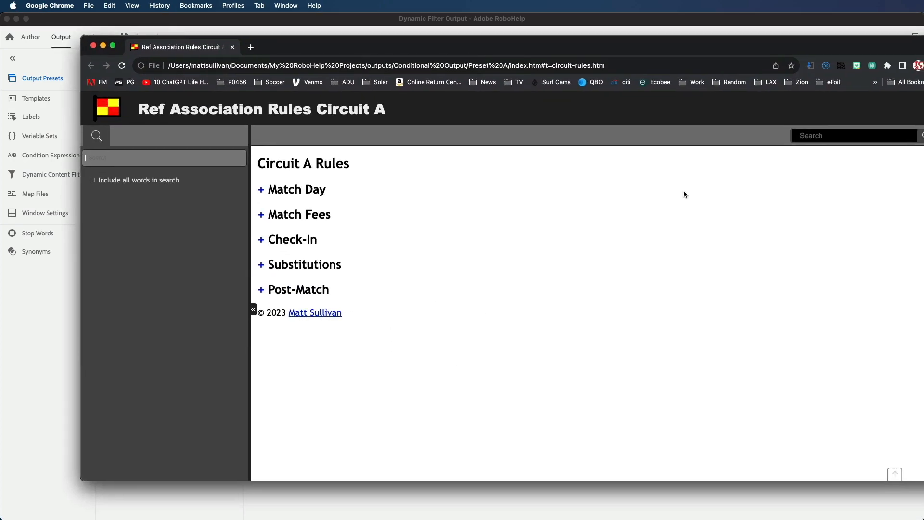
pyautogui.moveTo(923, 284); pyautogui.dragTo(226, 283)
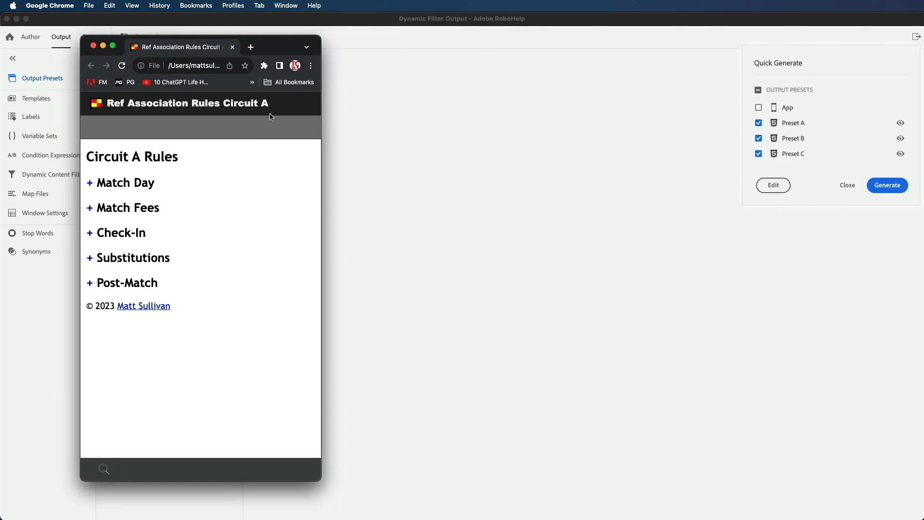
pyautogui.moveTo(274, 46); pyautogui.dragTo(559, 56)
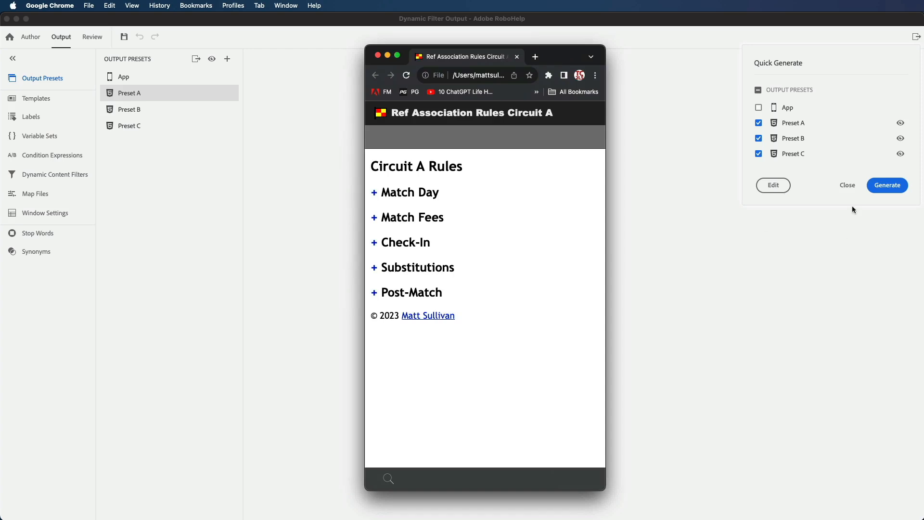
# Step: View the generated outputs of Preset B and Preset C in the browser
pyautogui.click(902, 141)
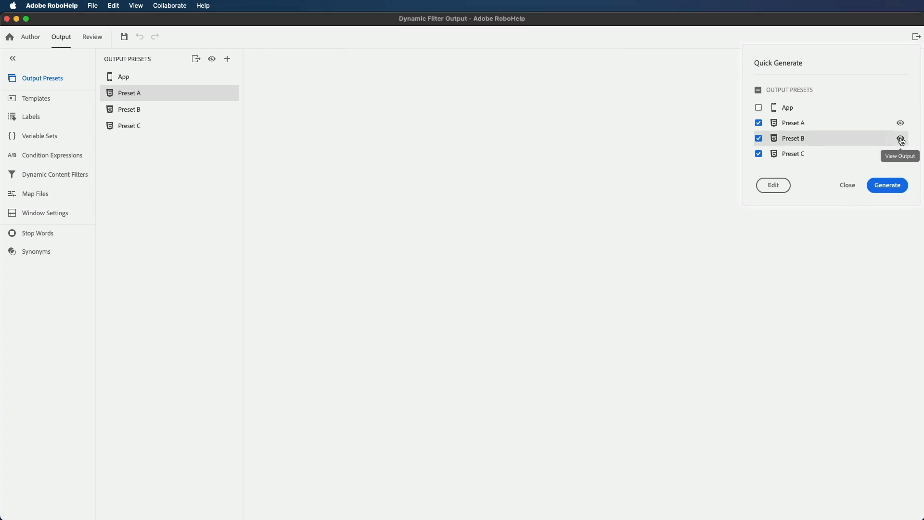
pyautogui.click(901, 140)
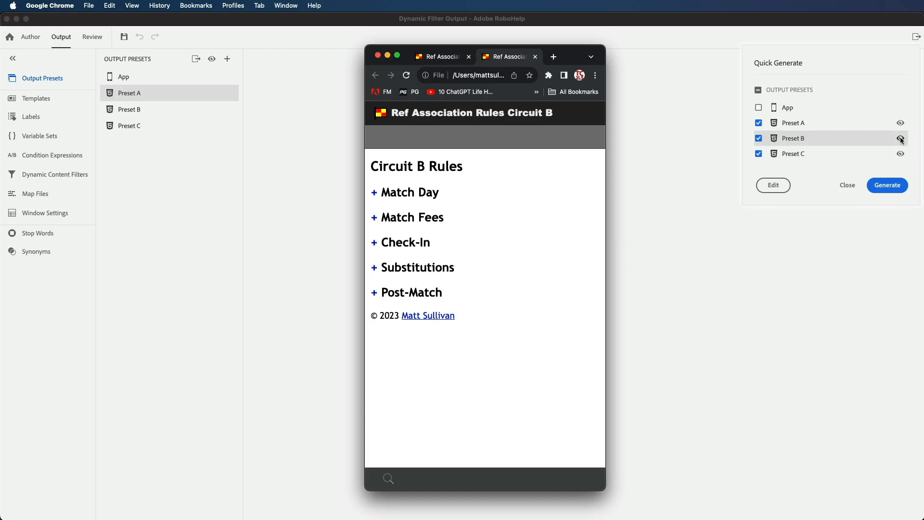
pyautogui.click(901, 156)
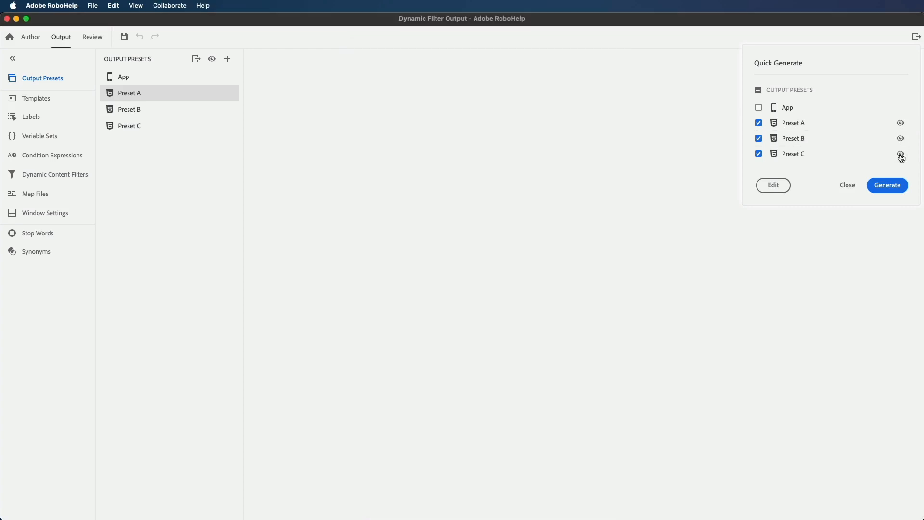
pyautogui.click(901, 155)
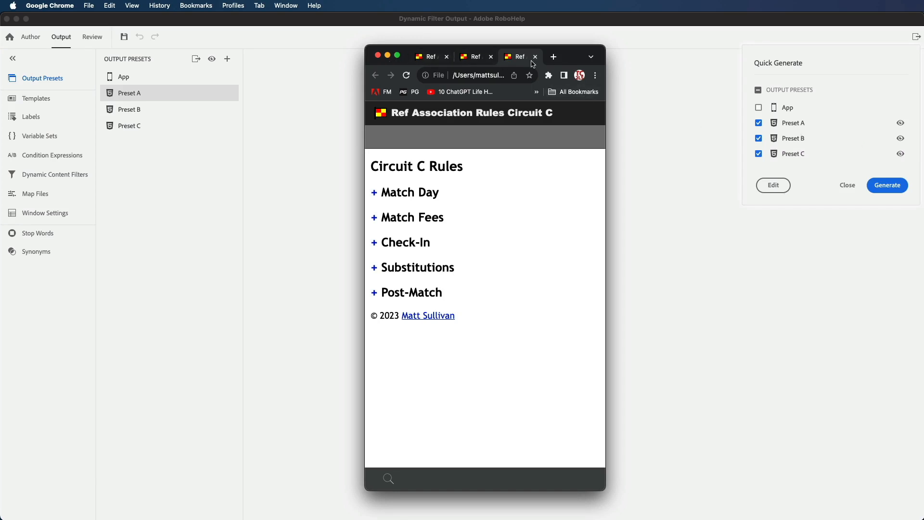
# Step: Switch back to RoboHelp and duplicate Preset A as a new output preset named "Dynamic output demo"
pyautogui.click(665, 147)
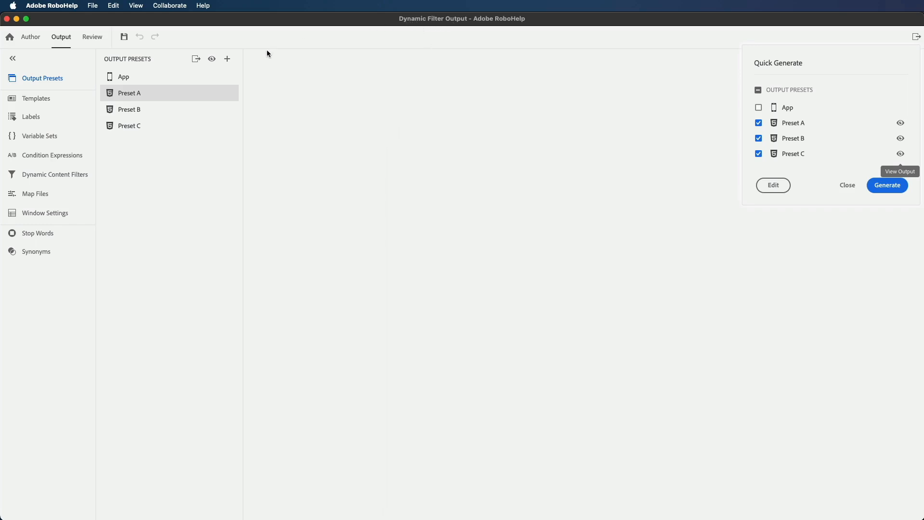
pyautogui.click(49, 82)
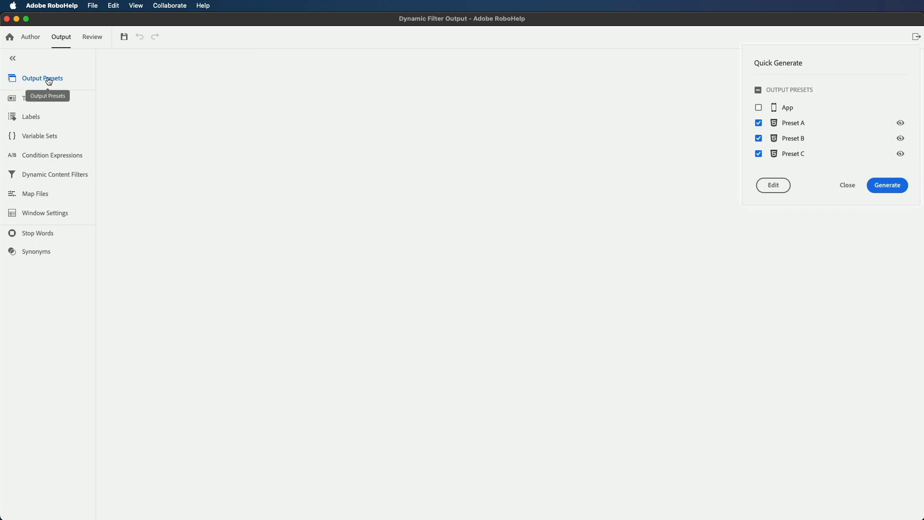
pyautogui.click(49, 82)
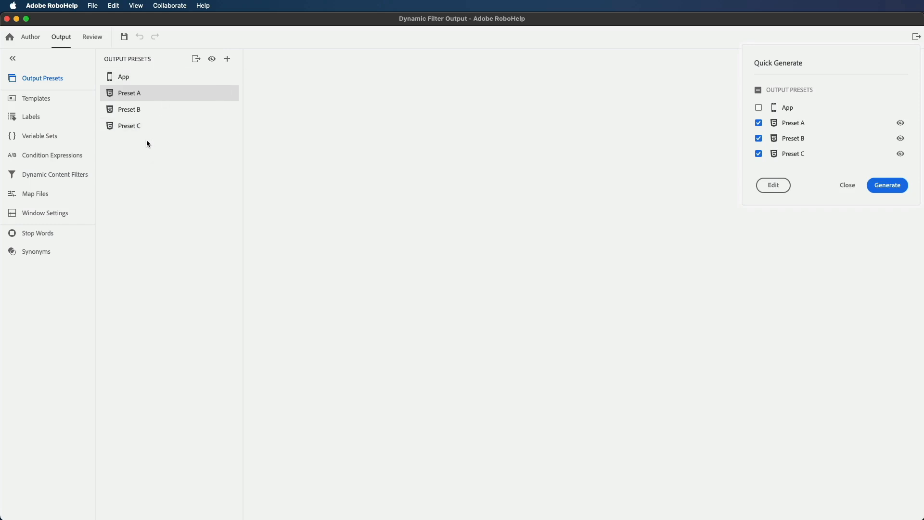
pyautogui.rightClick(128, 98)
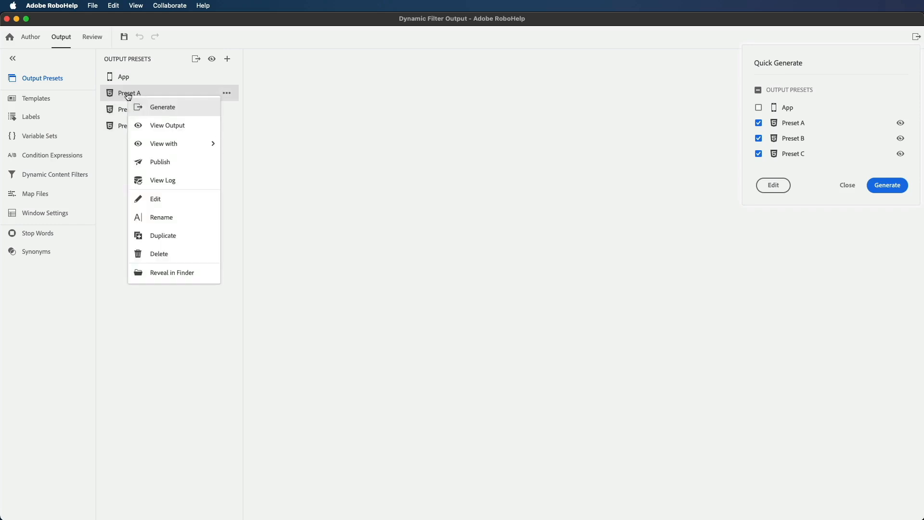
pyautogui.click(160, 238)
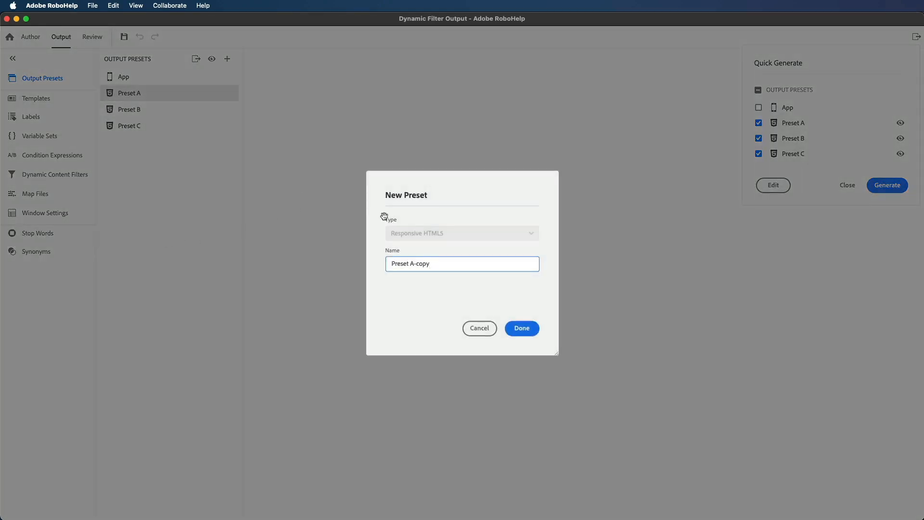
pyautogui.moveTo(440, 263); pyautogui.dragTo(346, 268)
pyautogui.write('D')
pyautogui.write('y')
pyautogui.write('nami')
pyautogui.write('c outpu')
pyautogui.write('ut')
pyautogui.write(' dem')
pyautogui.write('o')
pyautogui.click(522, 329)
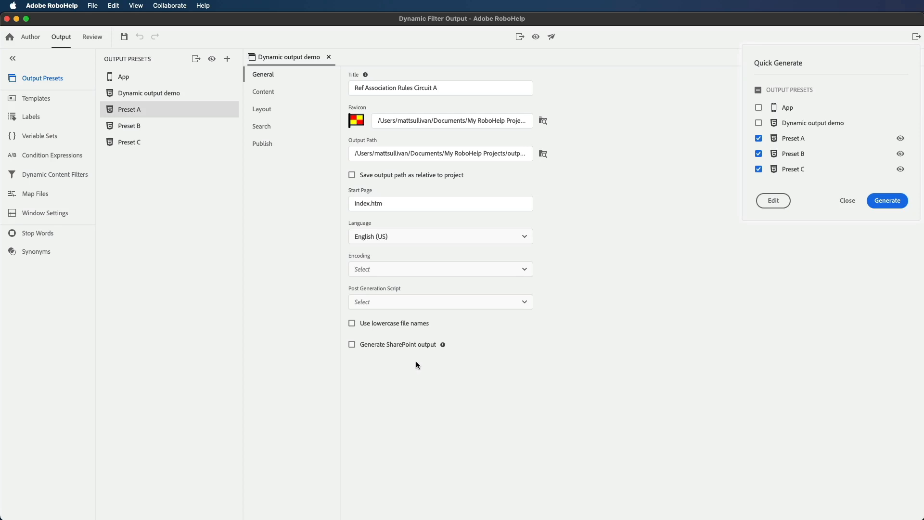
# Step: View the Dynamic output demo preset's output in the browser at tablet, desktop and mobile window widths
pyautogui.click(132, 97)
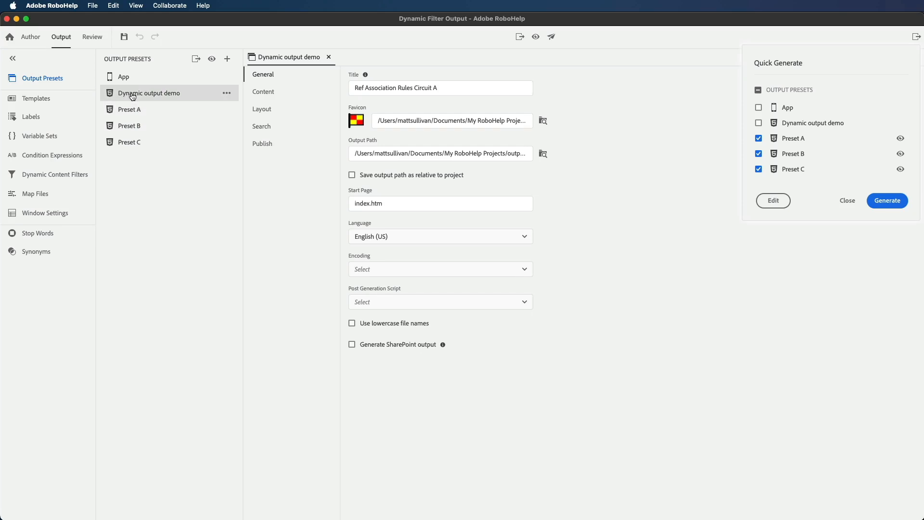
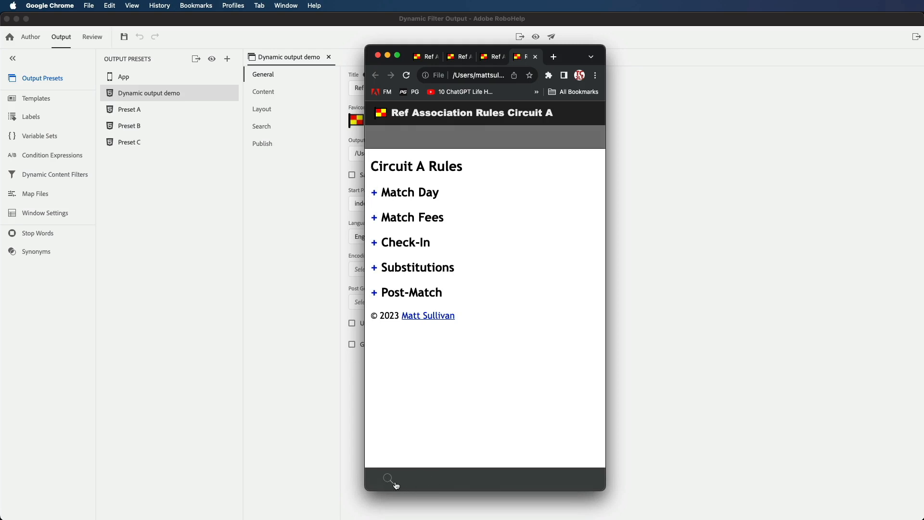
pyautogui.moveTo(571, 50); pyautogui.dragTo(338, 43)
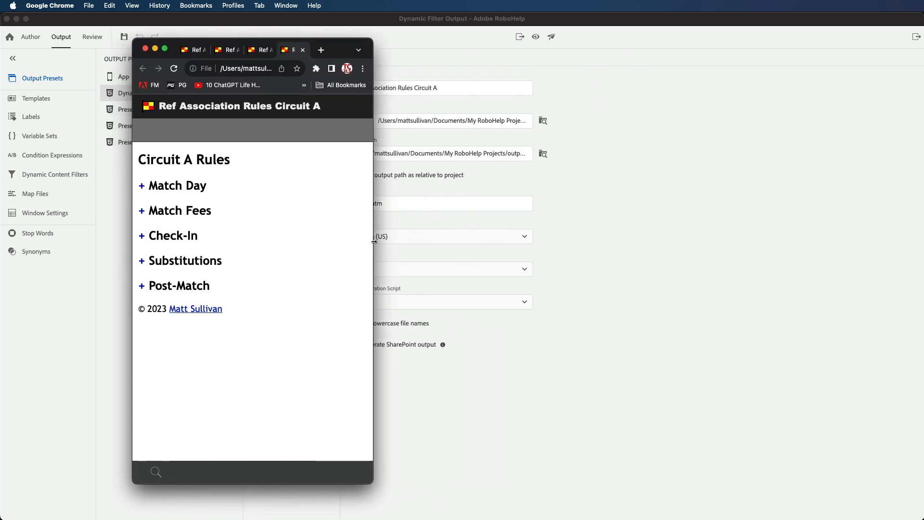
pyautogui.moveTo(374, 242); pyautogui.dragTo(651, 241)
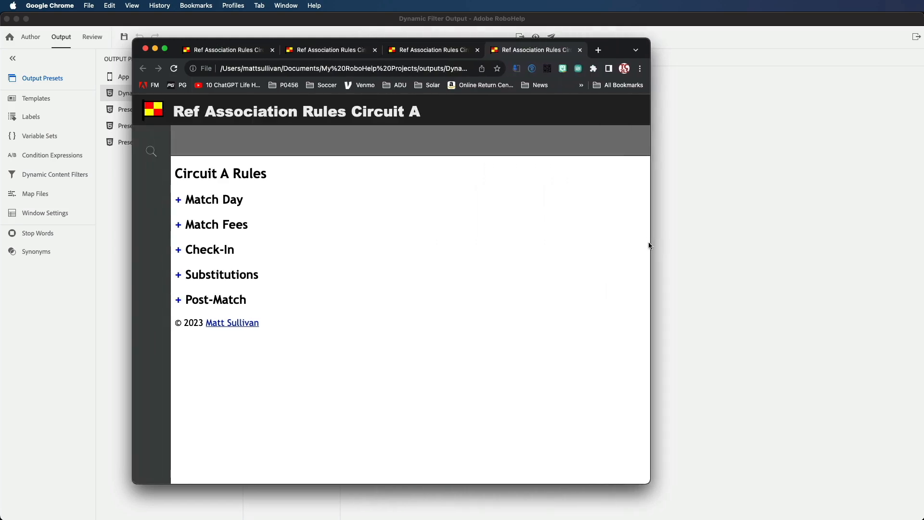
pyautogui.moveTo(653, 243); pyautogui.dragTo(907, 243)
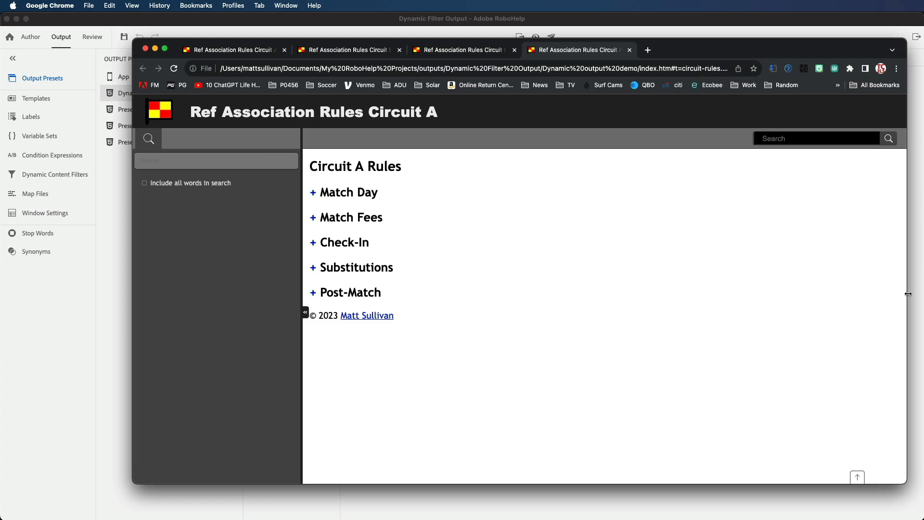
pyautogui.moveTo(905, 281); pyautogui.dragTo(334, 271)
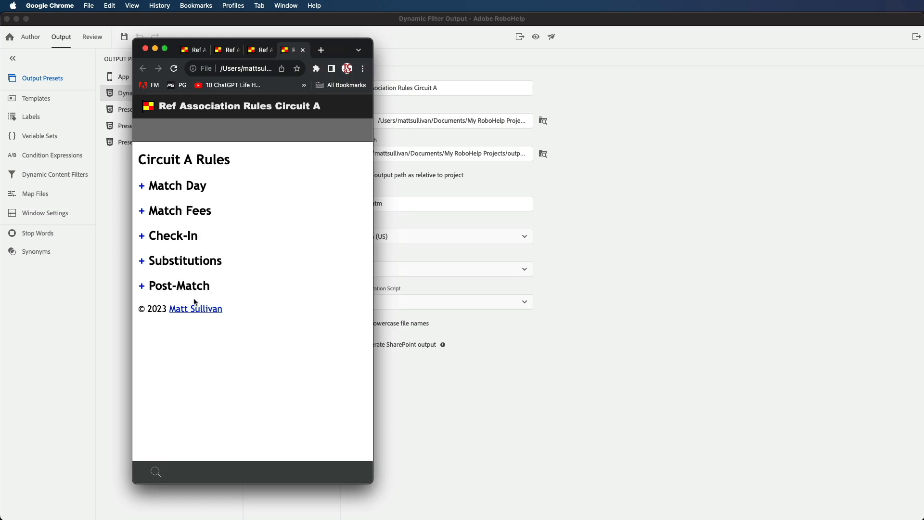
pyautogui.moveTo(345, 48); pyautogui.dragTo(461, 51)
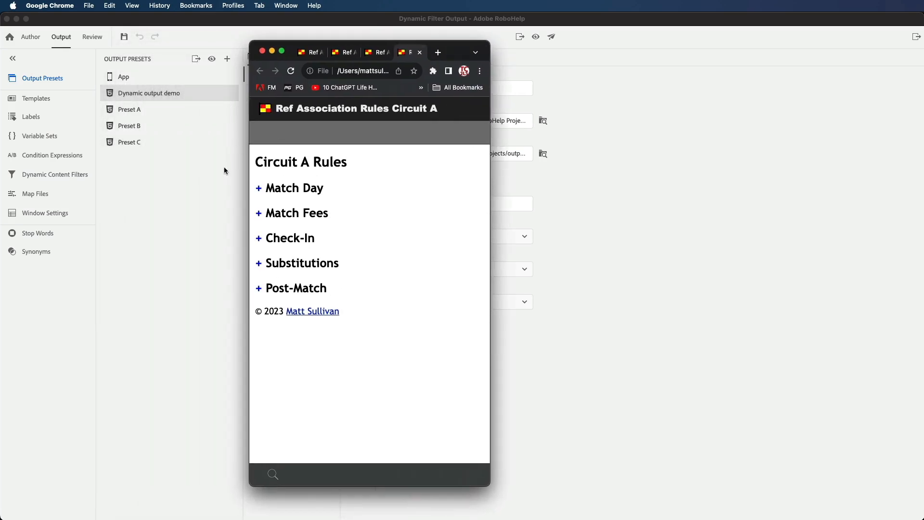
# Step: Return to RoboHelp and open the Layout settings of the Charcoal_Grey-Refv2 template used by the Dynamic output demo preset
pyautogui.click(181, 226)
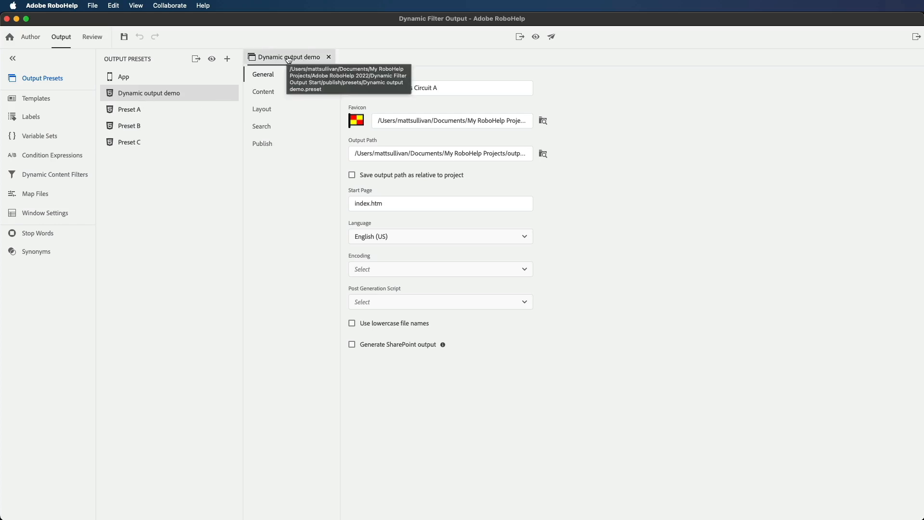
pyautogui.click(263, 111)
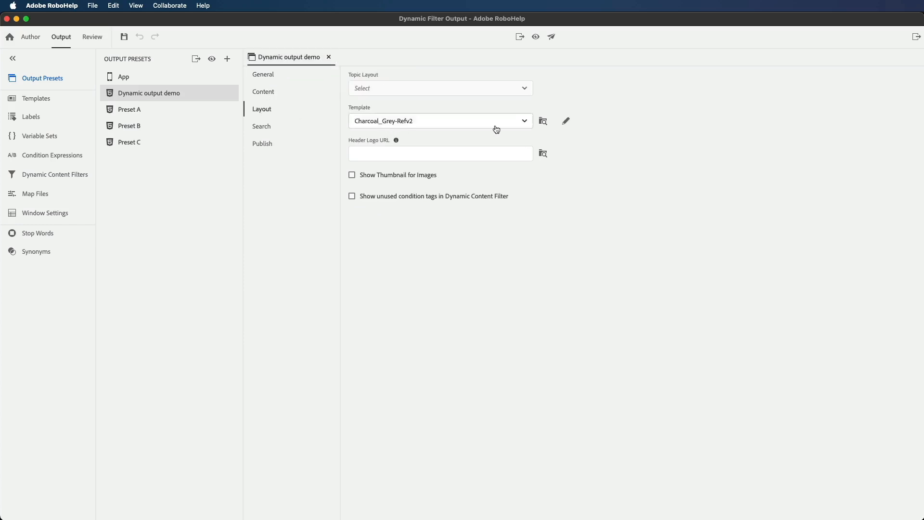
pyautogui.click(567, 122)
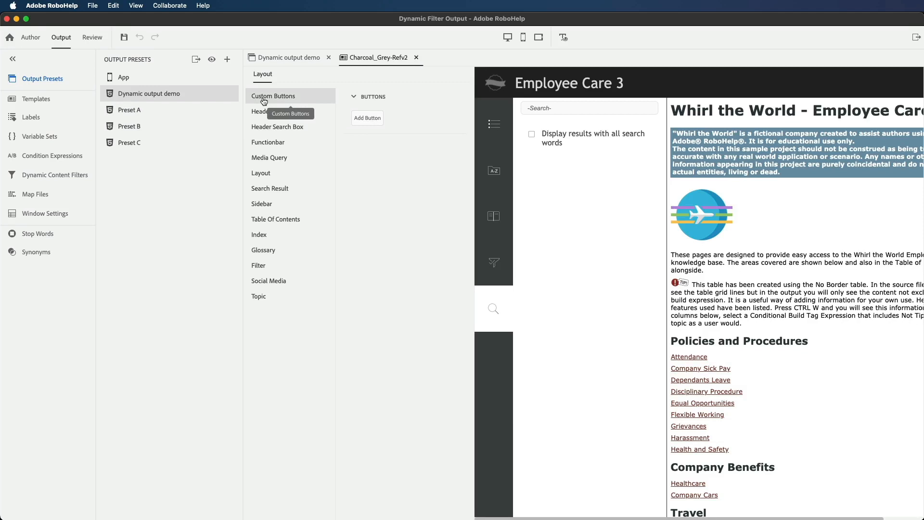
pyautogui.click(263, 175)
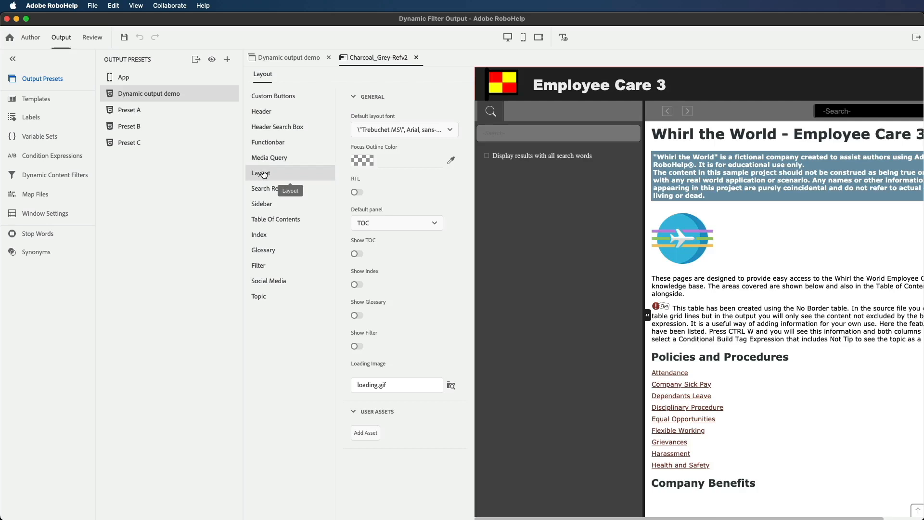
# Step: Turn on Show TOC and Show Filter in the Charcoal_Grey-Refv2 layout settings and save the template
pyautogui.click(356, 254)
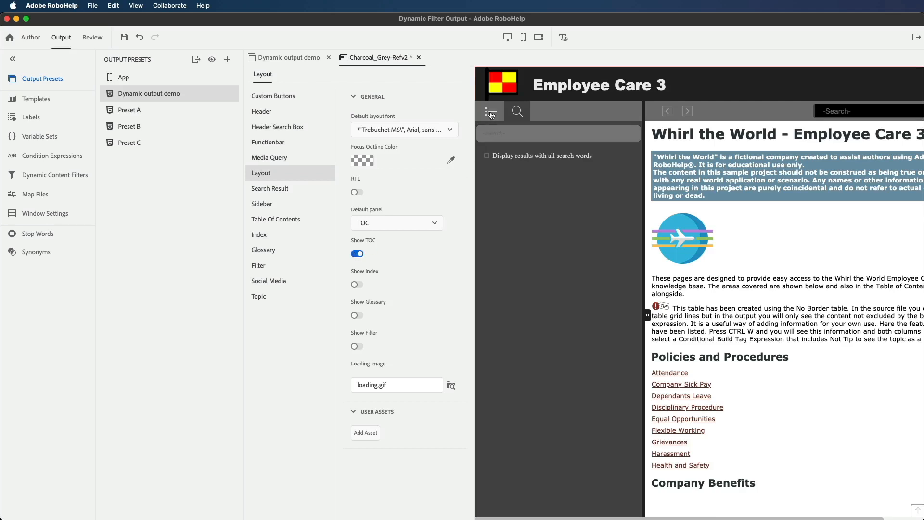
pyautogui.click(357, 347)
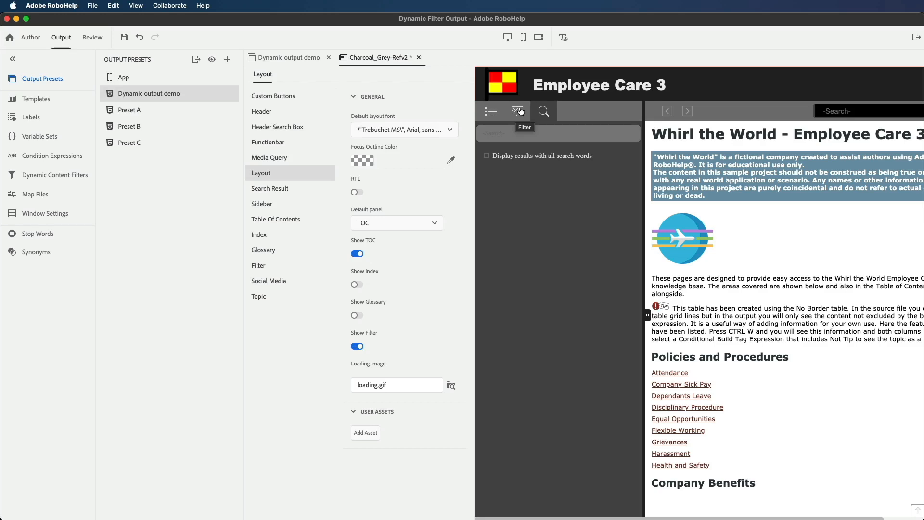
pyautogui.press('super+s')
# Step: Generate the Dynamic output demo preset, check its table of contents in the browser, and return to RoboHelp
pyautogui.click(196, 61)
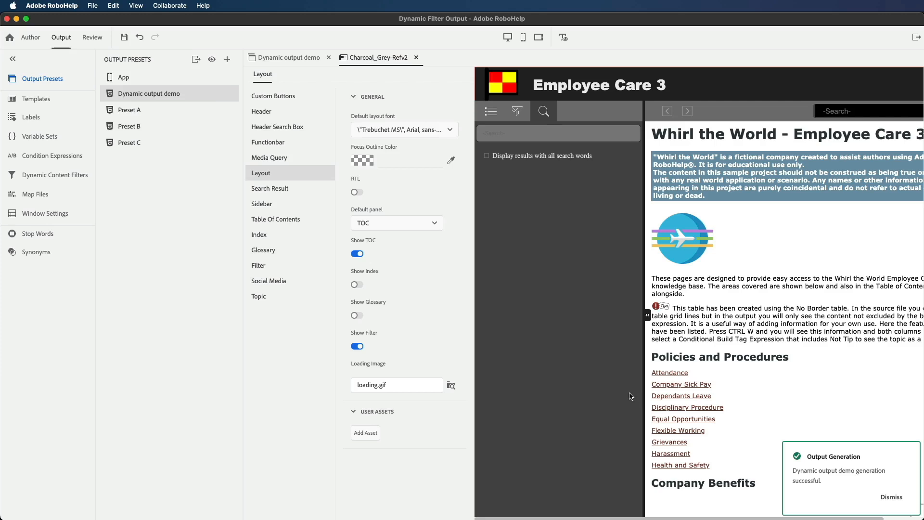
pyautogui.click(211, 60)
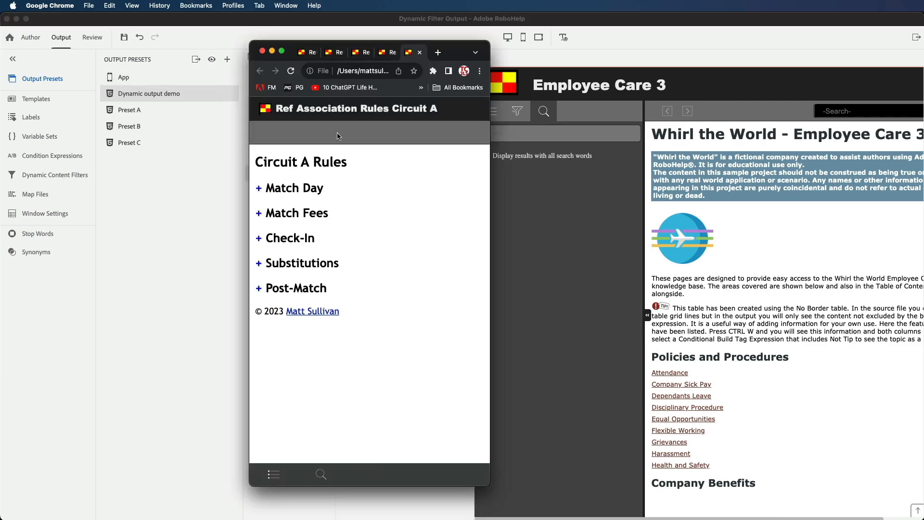
pyautogui.click(273, 475)
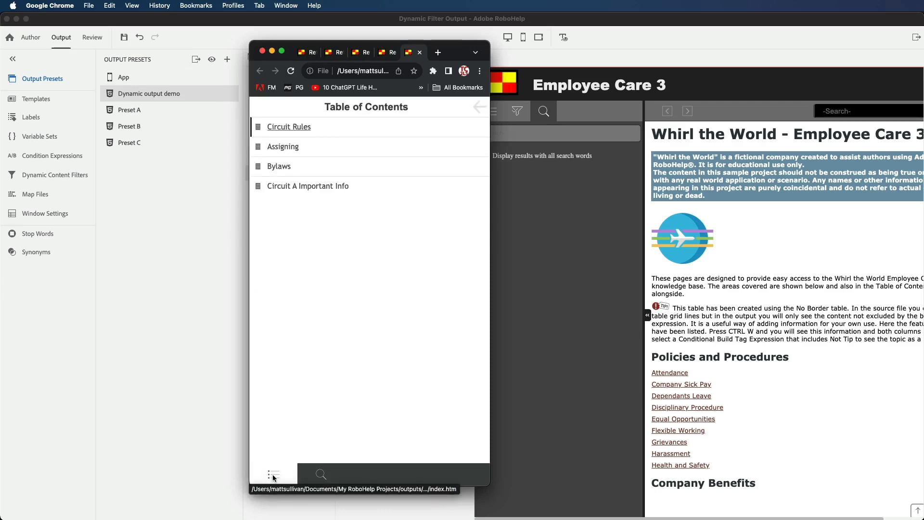
pyautogui.click(273, 476)
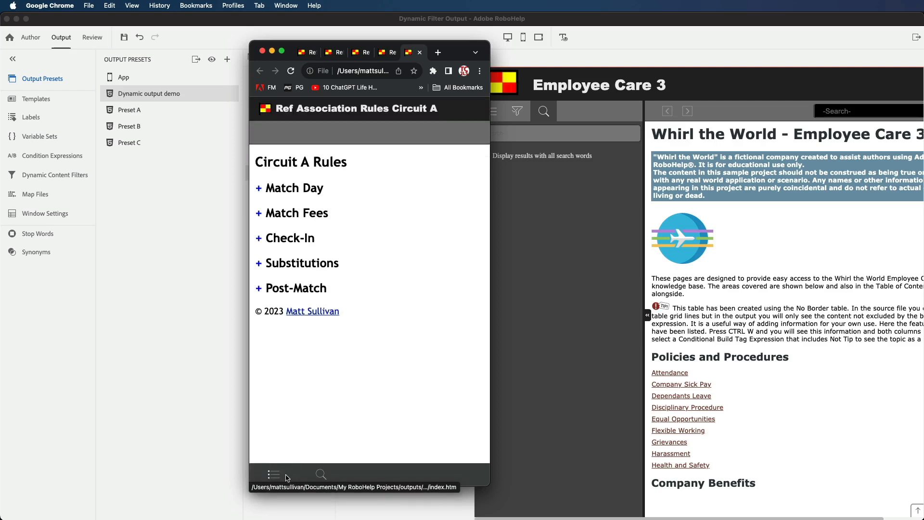
pyautogui.click(169, 269)
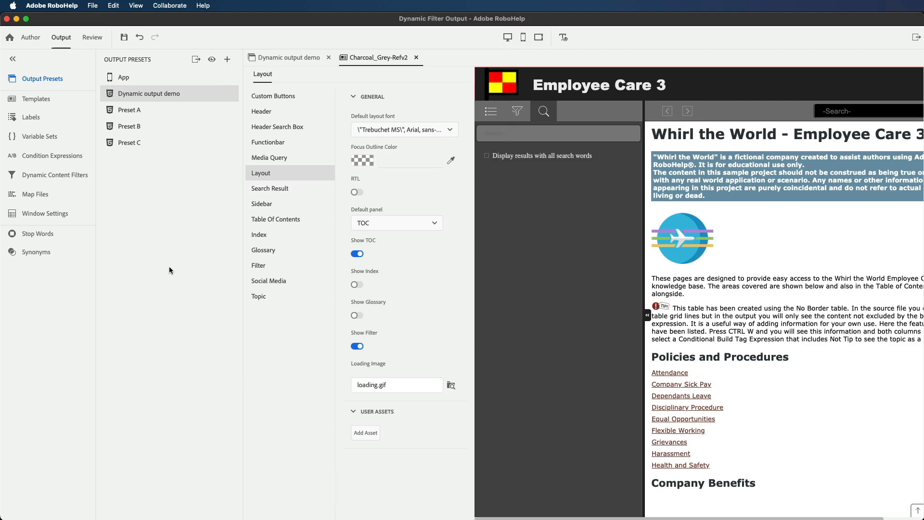
# Step: Change the Dynamic output demo preset's title to "Ref Association Rules Dynamic Filtering Demo"
pyautogui.click(139, 95)
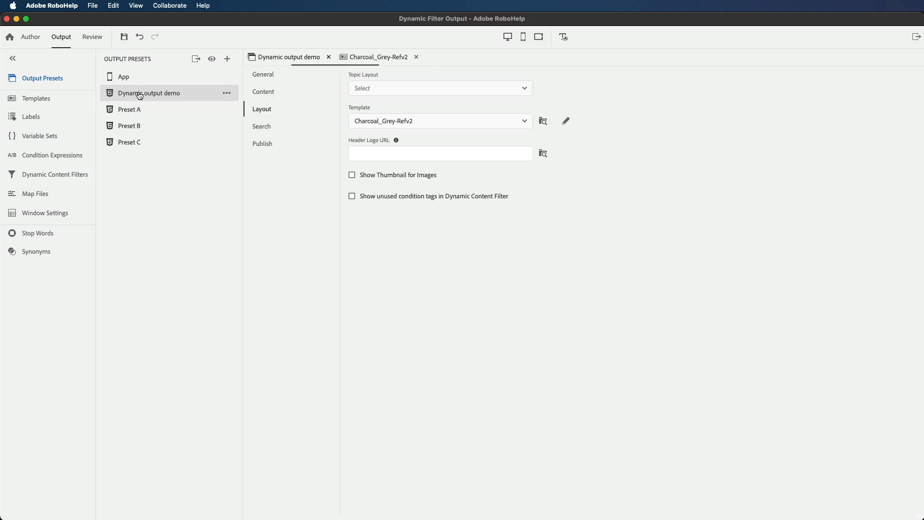
pyautogui.click(263, 77)
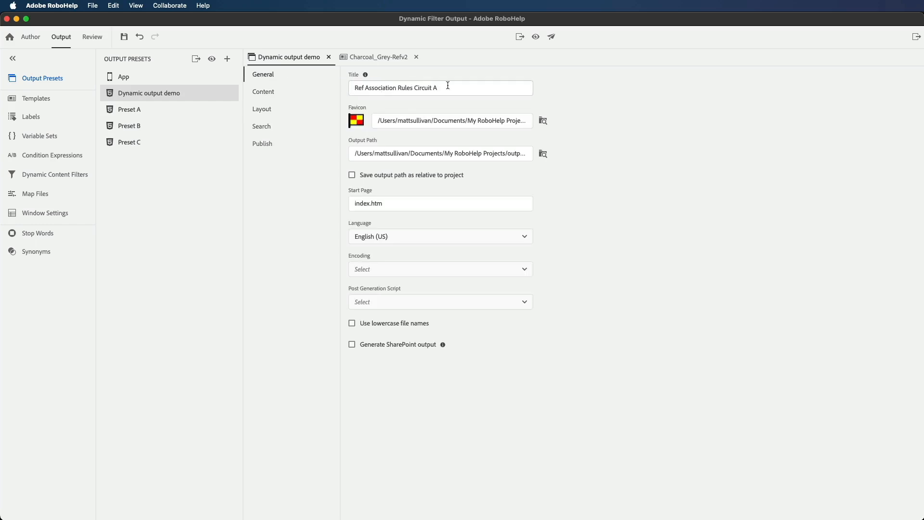
pyautogui.doubleClick(418, 88)
pyautogui.keyDown('shift'); pyautogui.click(469, 89); pyautogui.keyUp('shift')
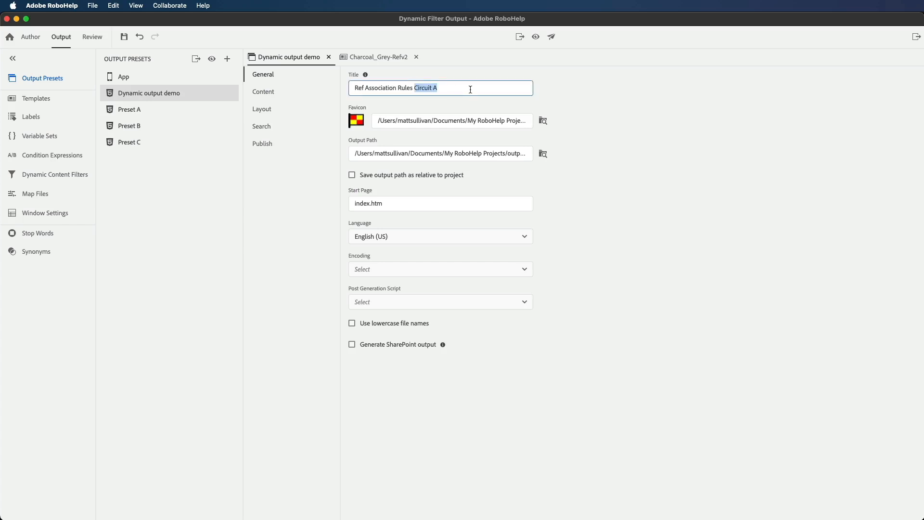
pyautogui.write('Dynamic Filtering')
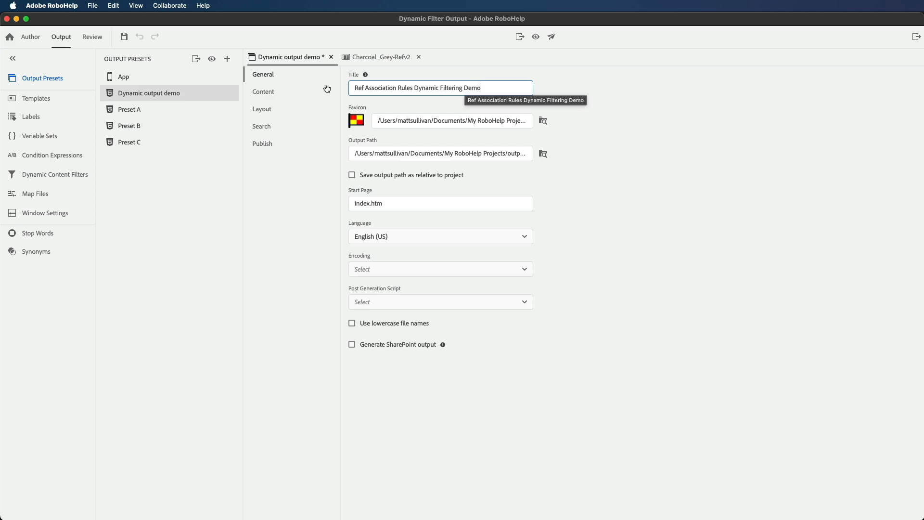
# Step: Set the preset's condition expression to (None), check the available dynamic content filters, and save the preset
pyautogui.click(269, 95)
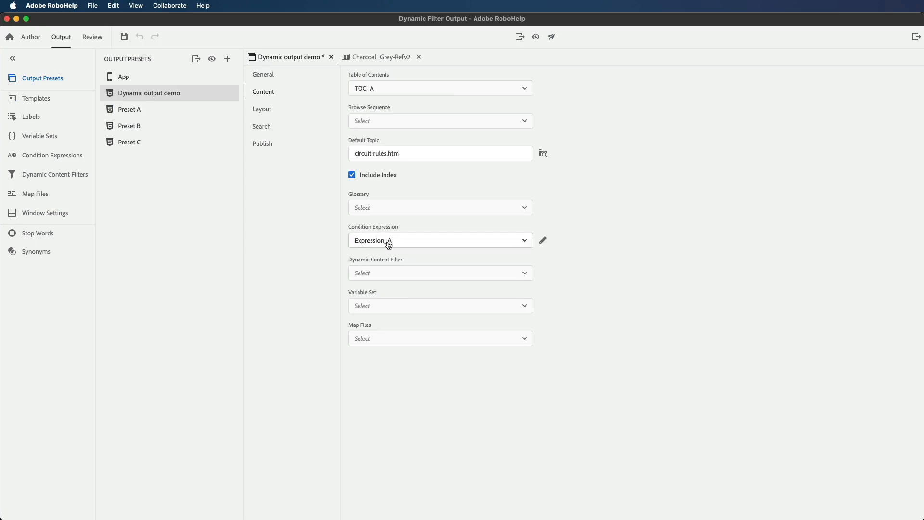
pyautogui.click(524, 243)
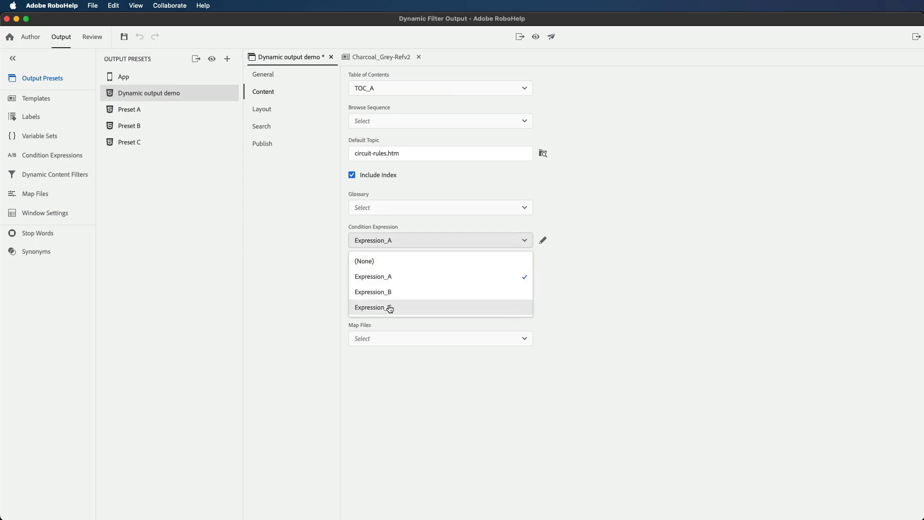
pyautogui.click(375, 263)
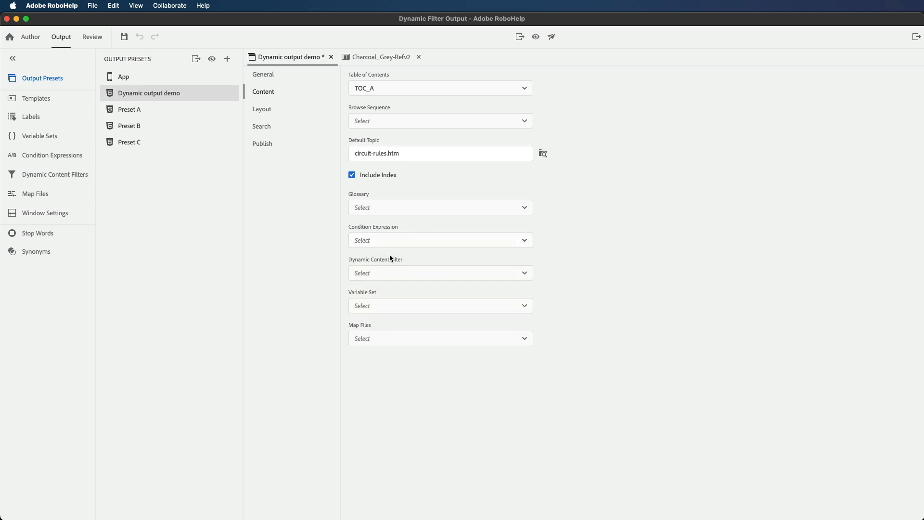
pyautogui.click(524, 273)
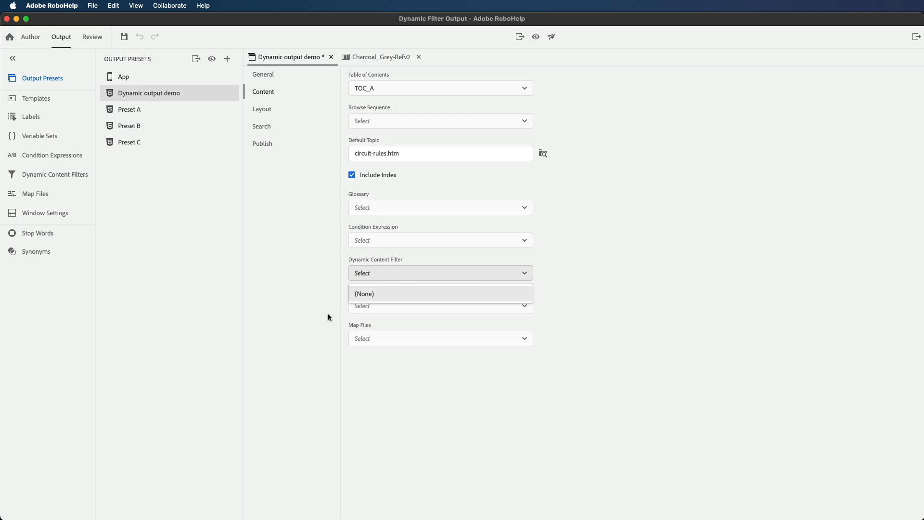
pyautogui.click(614, 290)
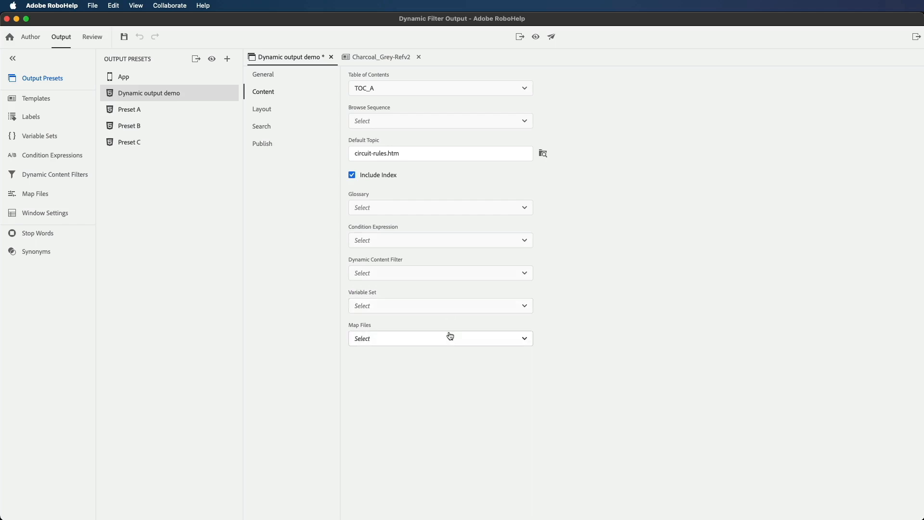
pyautogui.press('super+s')
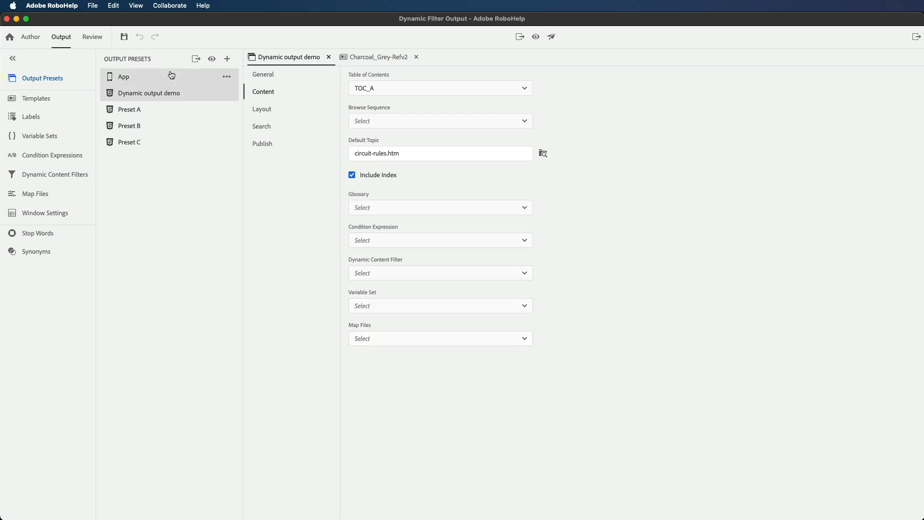
# Step: Generate the Dynamic output demo preset, examine the circuit rules heading in the browser, and return to RoboHelp
pyautogui.click(194, 58)
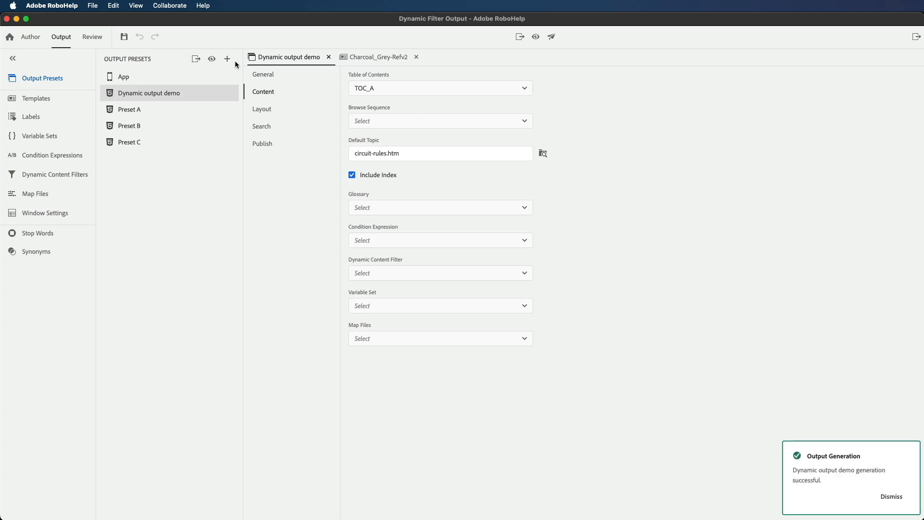
pyautogui.click(213, 59)
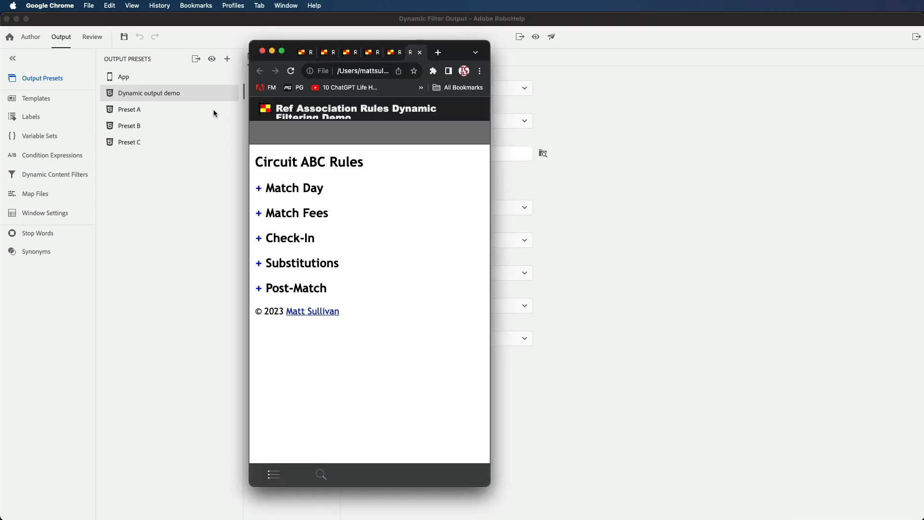
pyautogui.moveTo(304, 162); pyautogui.dragTo(324, 161)
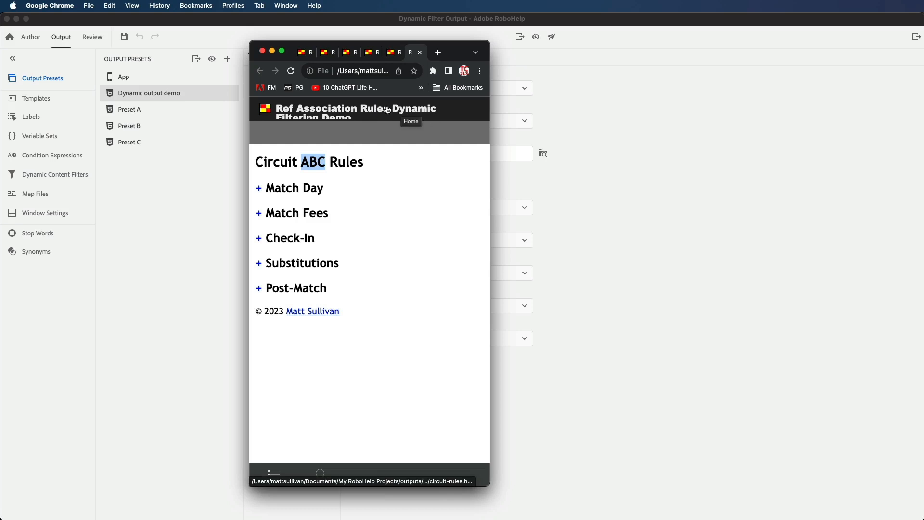
pyautogui.click(128, 95)
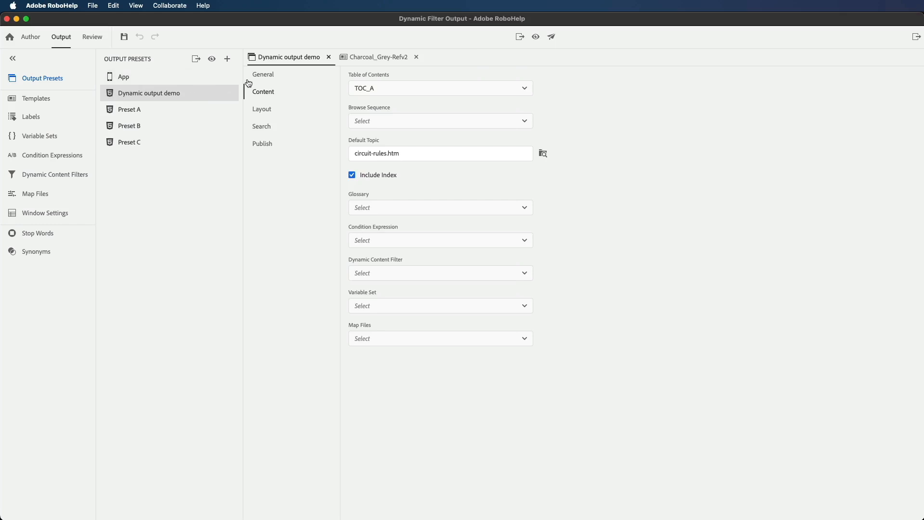
# Step: Shorten the preset's title to "Ref Association Dynamic Filtering" and save the preset
pyautogui.click(263, 74)
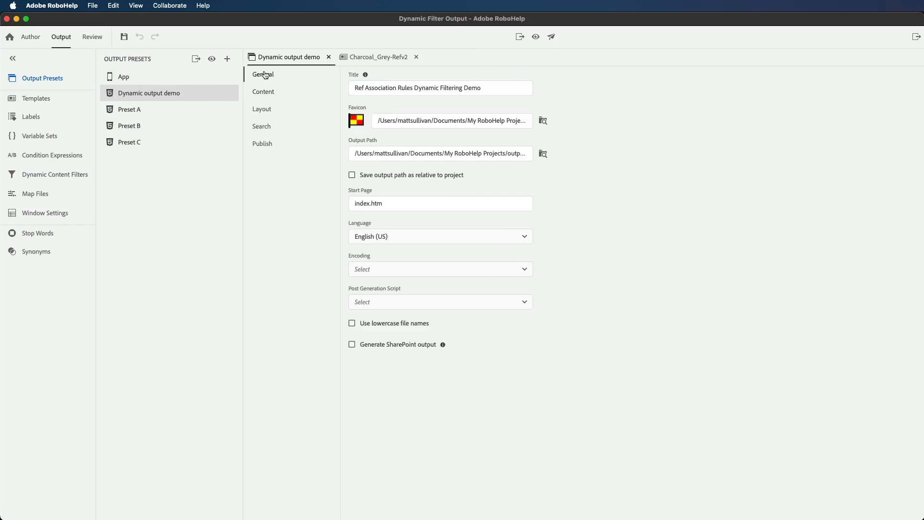
pyautogui.doubleClick(405, 88)
pyautogui.press('BackSpace')
pyautogui.doubleClick(459, 89)
pyautogui.press('BackSpace')
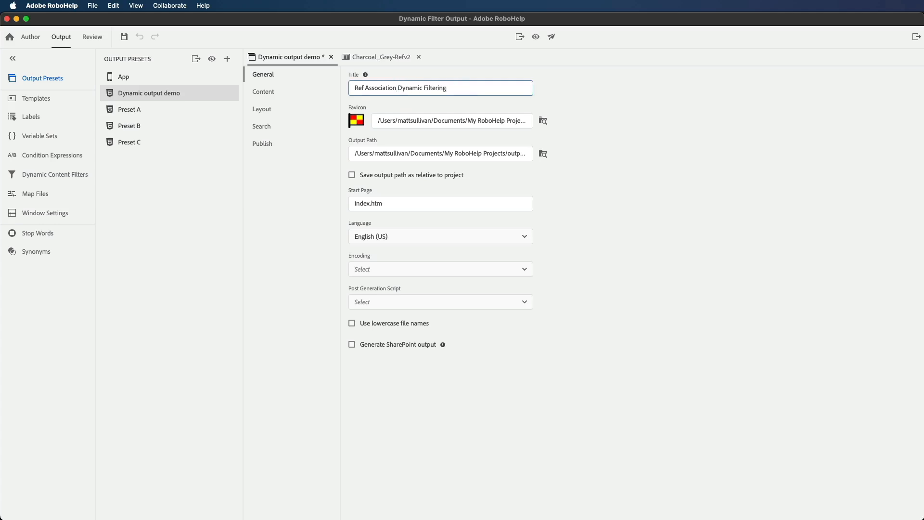
pyautogui.press('super+s')
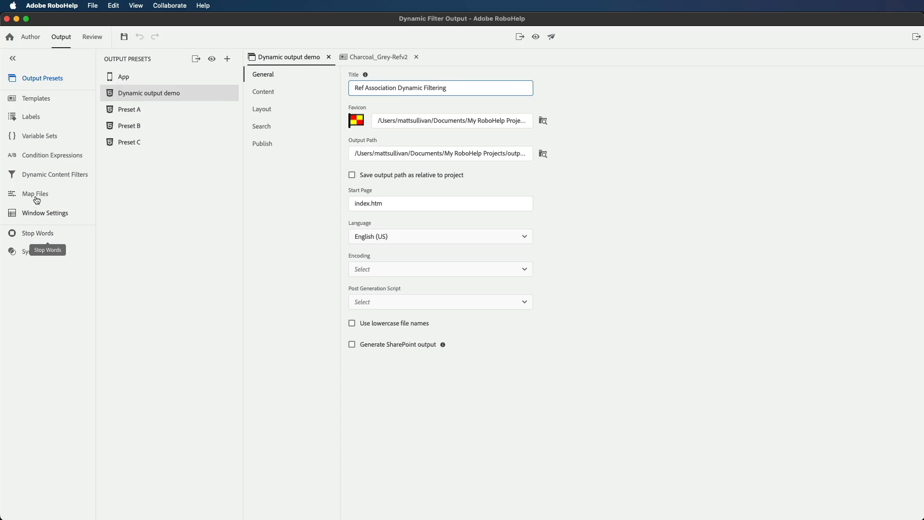
# Step: Create a new dynamic content filter named "DCF_Demo"
pyautogui.click(36, 176)
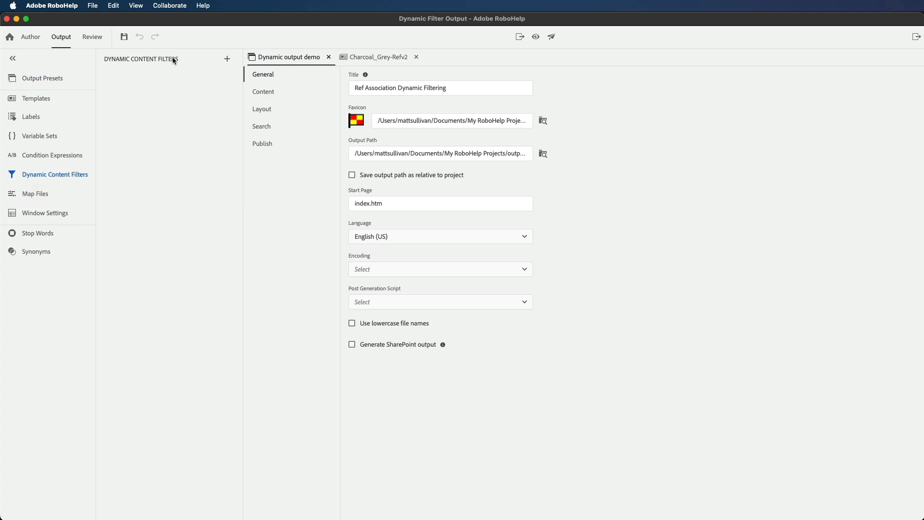
pyautogui.click(228, 60)
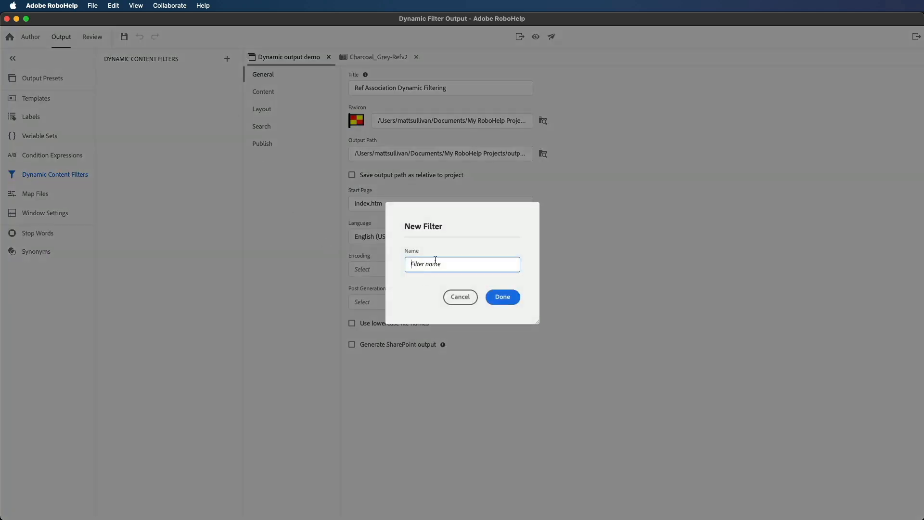
pyautogui.write('DCF_Demo')
pyautogui.click(503, 297)
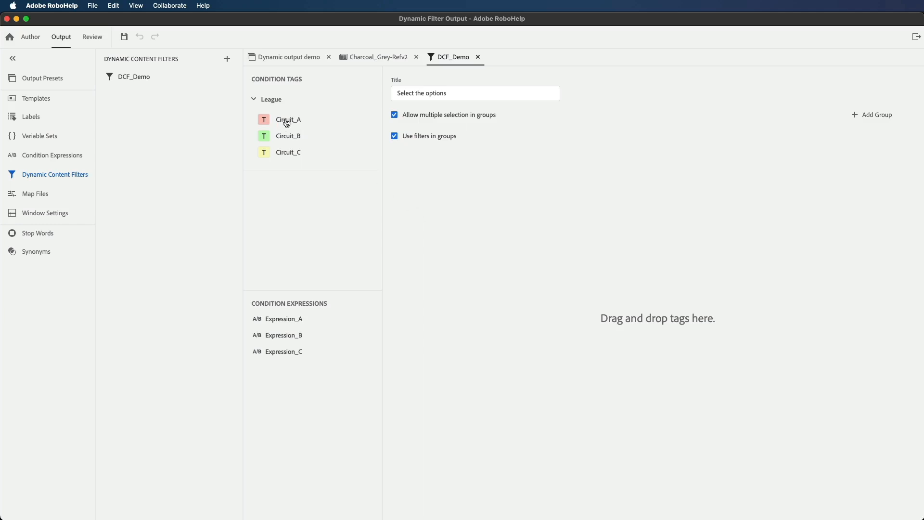
# Step: Add the Circuit_A, Circuit_B and Circuit_C condition tags to the DCF_Demo filter and save it
pyautogui.moveTo(288, 122); pyautogui.dragTo(476, 259)
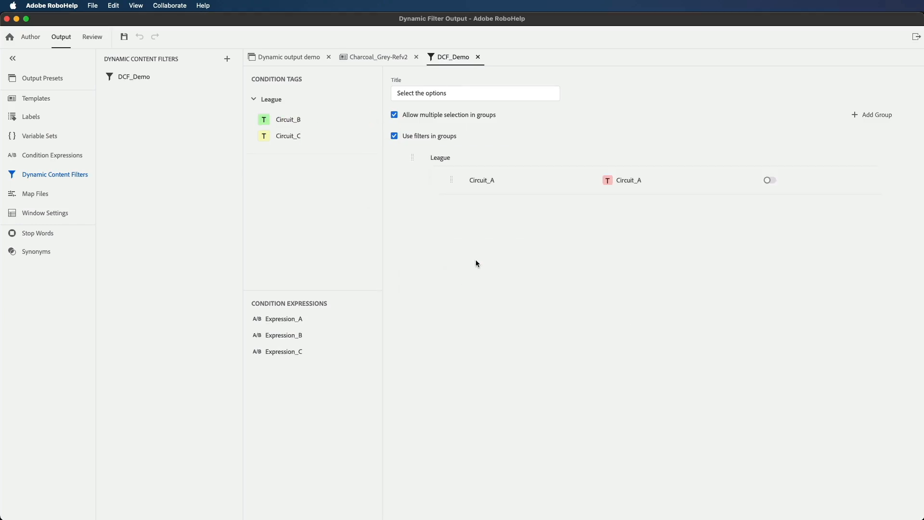
pyautogui.moveTo(288, 120); pyautogui.dragTo(513, 253)
pyautogui.moveTo(289, 121); pyautogui.dragTo(506, 270)
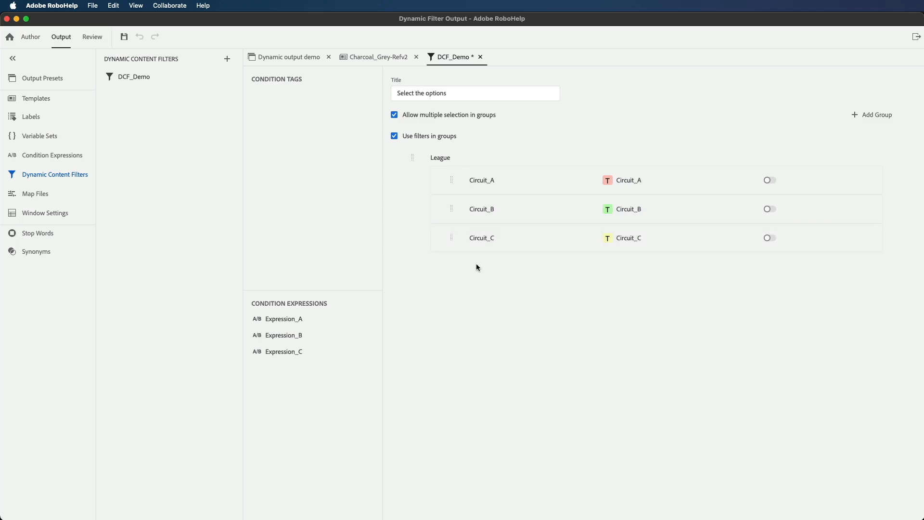
pyautogui.press('super+s')
# Step: Regenerate the out-of-date Dynamic output demo preset, inspect its table of contents in the browser, and return to RoboHelp
pyautogui.click(37, 80)
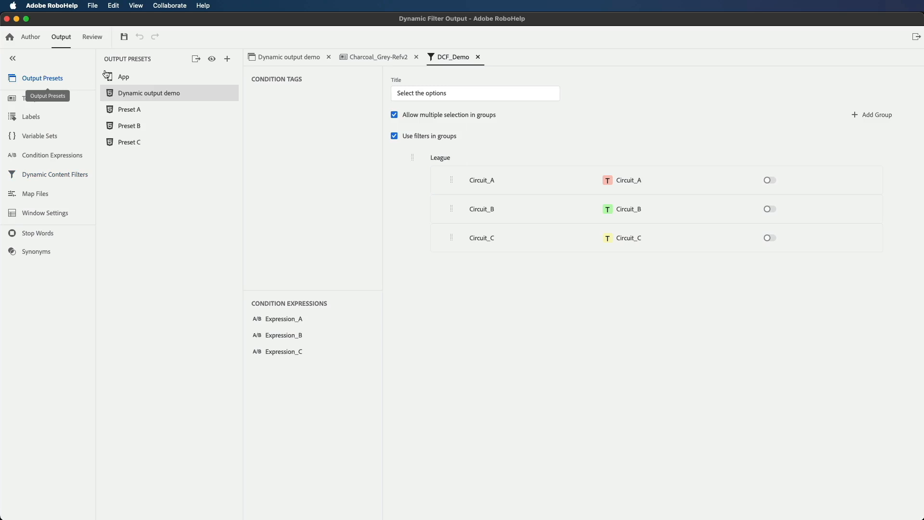
pyautogui.click(212, 59)
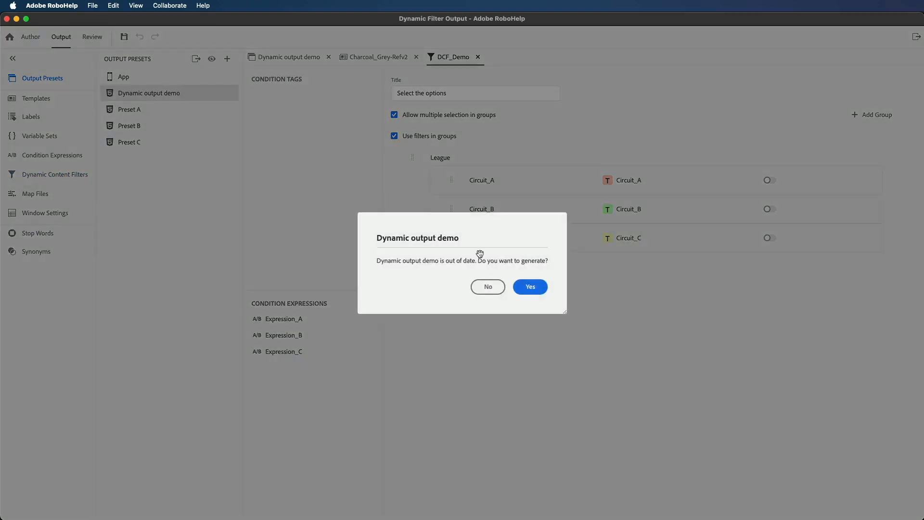
pyautogui.click(535, 289)
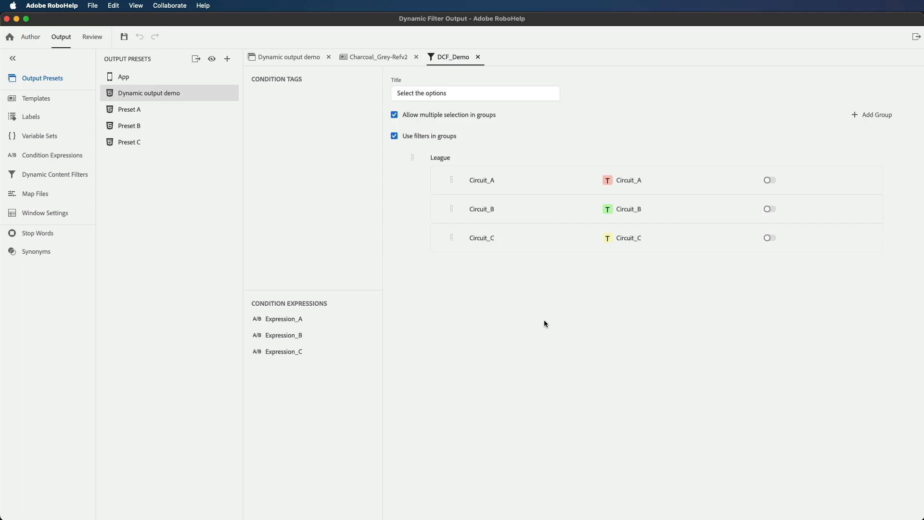
pyautogui.click(212, 59)
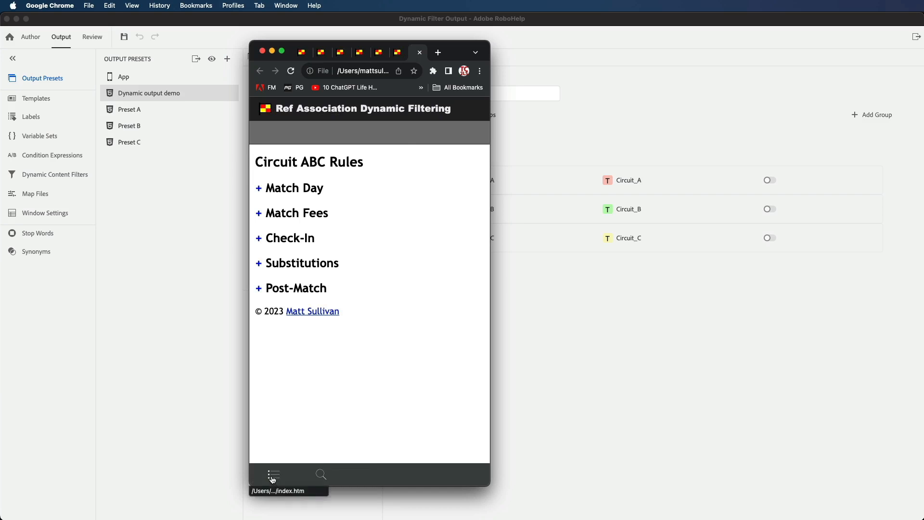
pyautogui.click(273, 478)
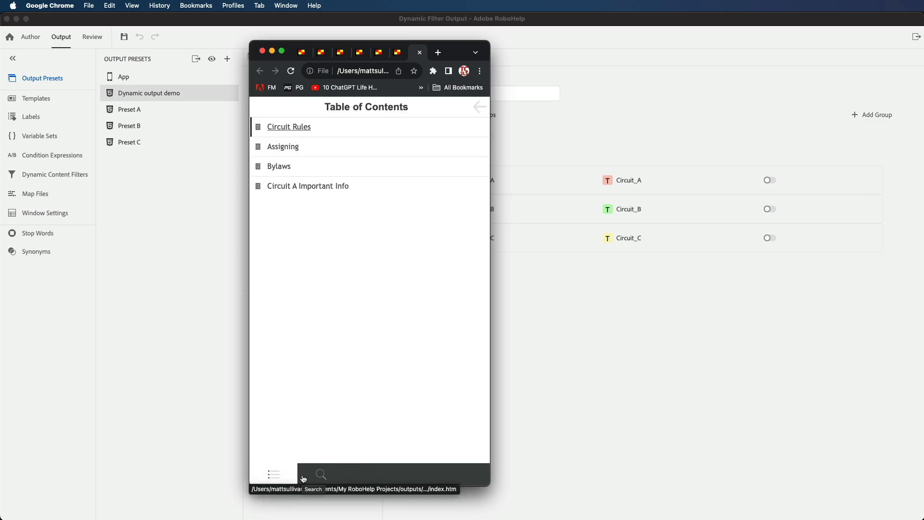
pyautogui.click(137, 335)
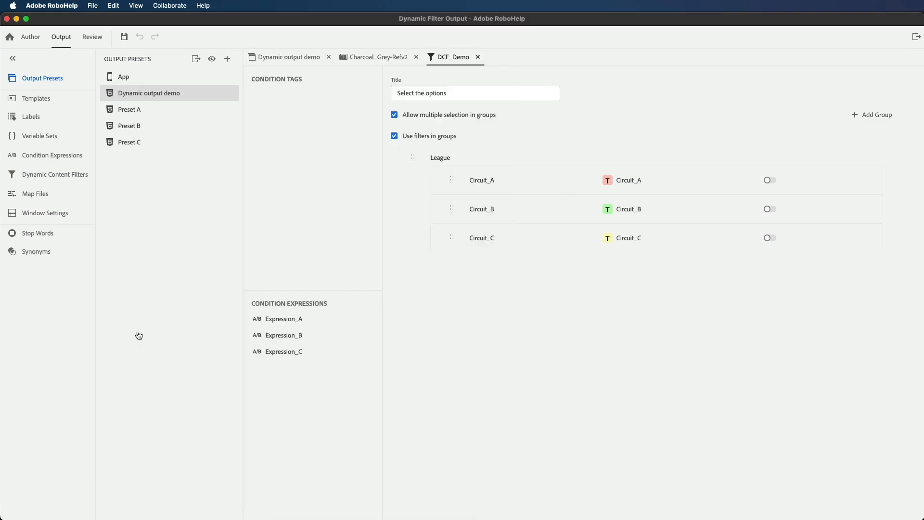
# Step: Assign the DCF_Demo dynamic content filter to the Dynamic output demo preset's content settings and save the preset
pyautogui.click(135, 96)
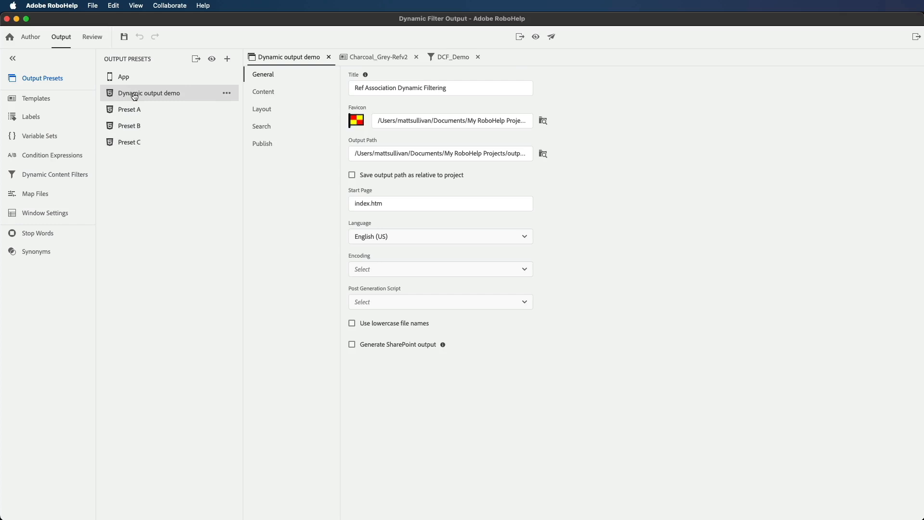
pyautogui.click(267, 94)
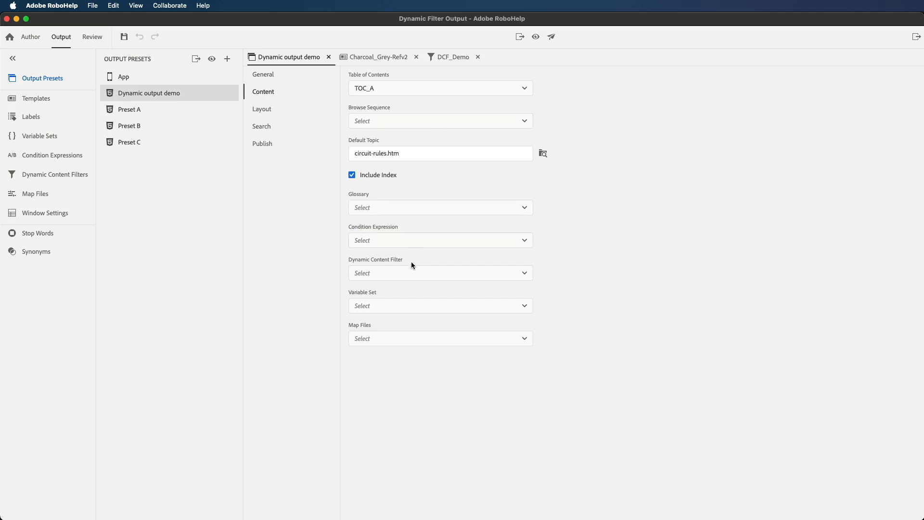
pyautogui.click(412, 278)
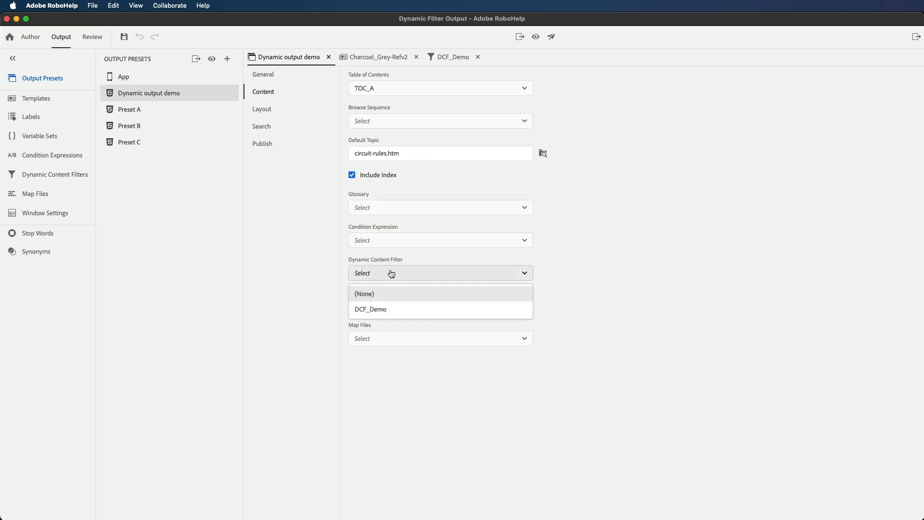
pyautogui.click(383, 310)
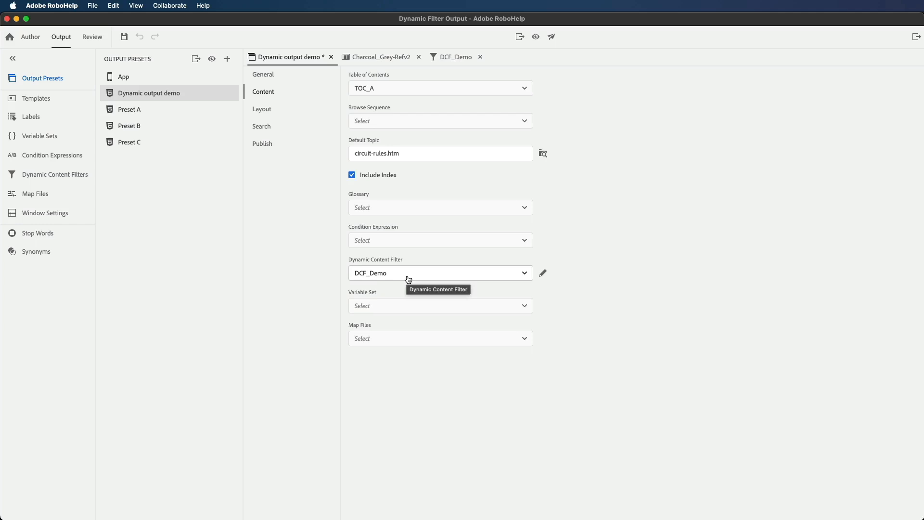
pyautogui.press('super+s')
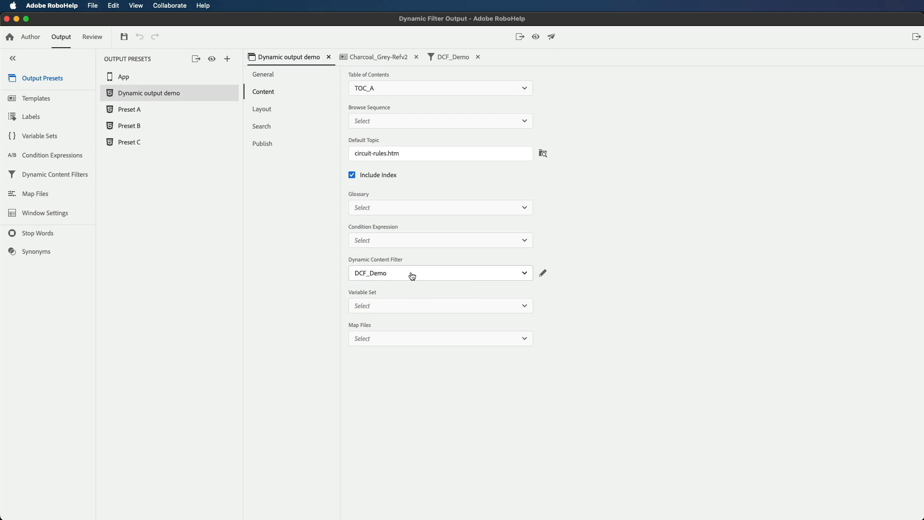
# Step: Generate the Dynamic output demo preset and view the filter options offered in its browser output
pyautogui.click(196, 60)
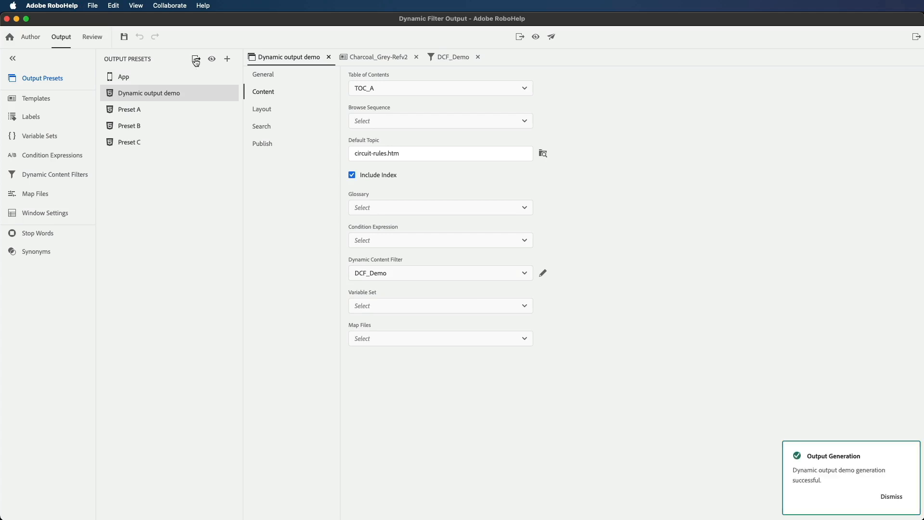
pyautogui.click(212, 60)
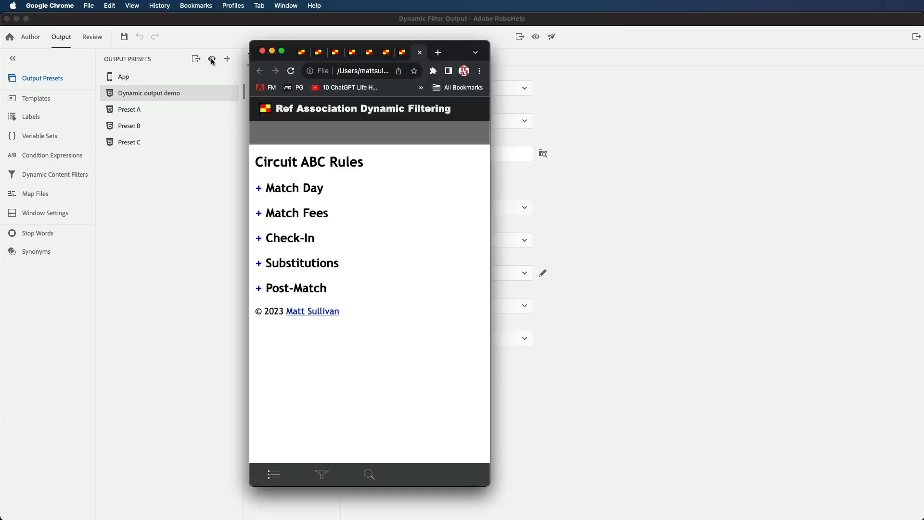
pyautogui.click(321, 475)
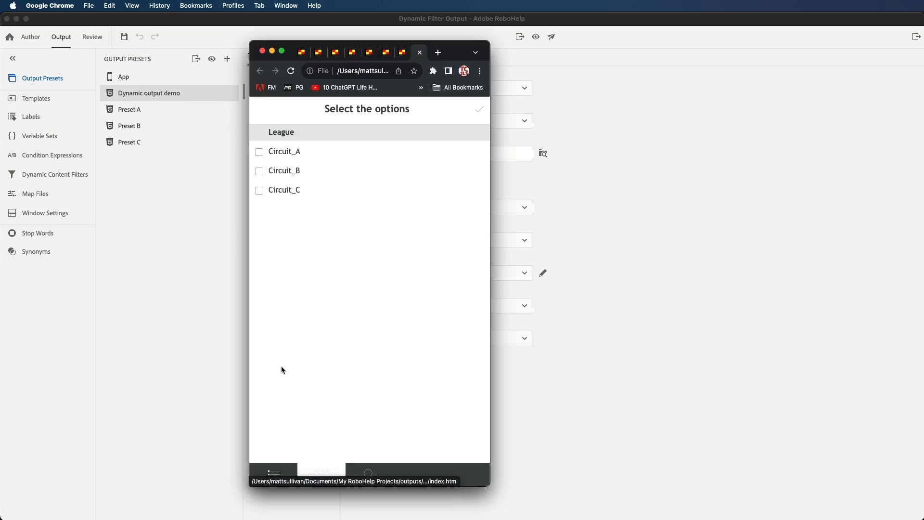
pyautogui.click(322, 474)
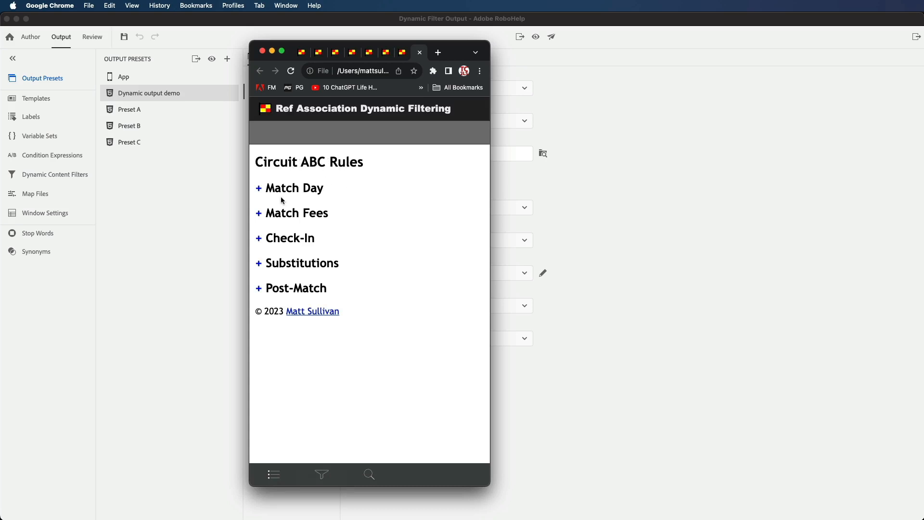
# Step: Expand the Match Fees section in the browser output and review the fee tables for every circuit
pyautogui.click(260, 214)
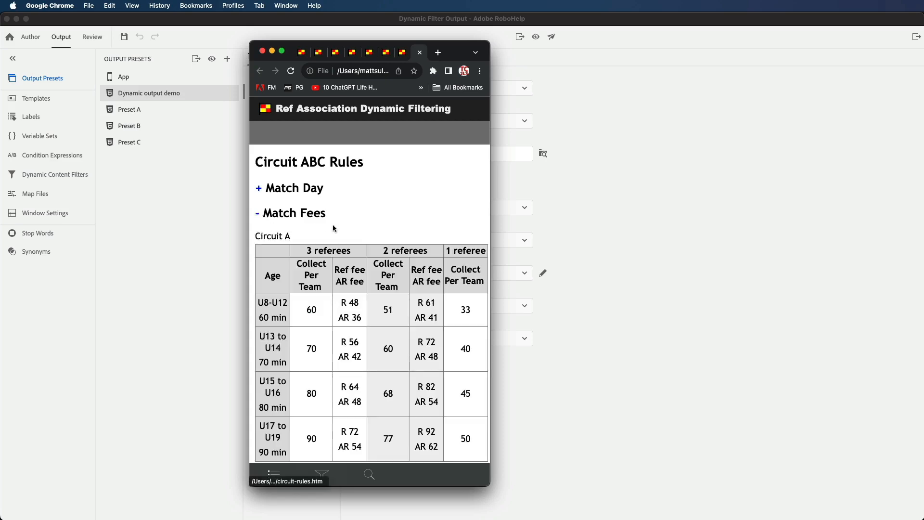
pyautogui.scroll(-10, 362, 256)
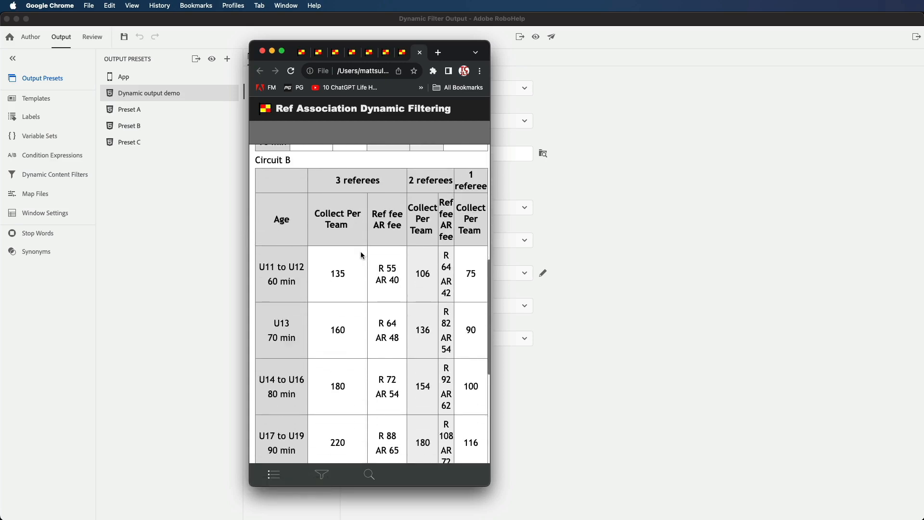
pyautogui.scroll(-8, 336, 241)
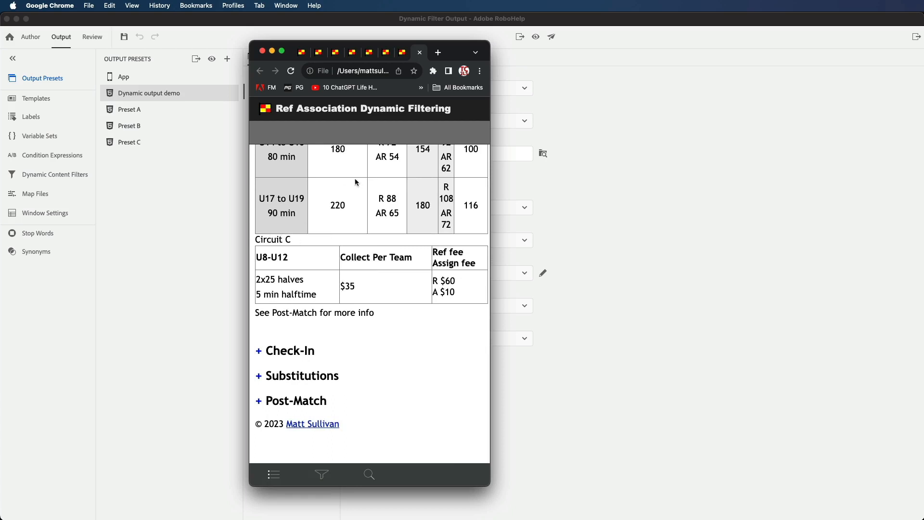
# Step: Filter the browser output to Circuit_B, review the filtered rules page, and return to RoboHelp
pyautogui.click(323, 475)
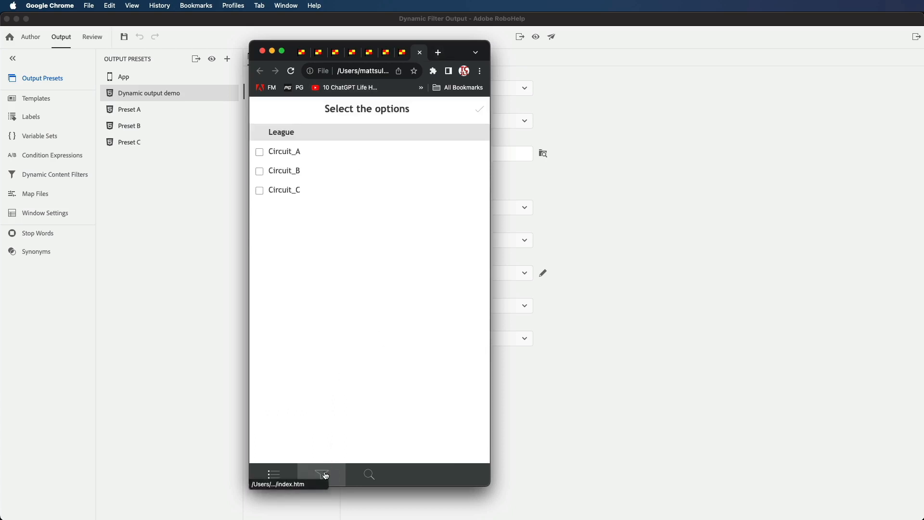
pyautogui.click(259, 172)
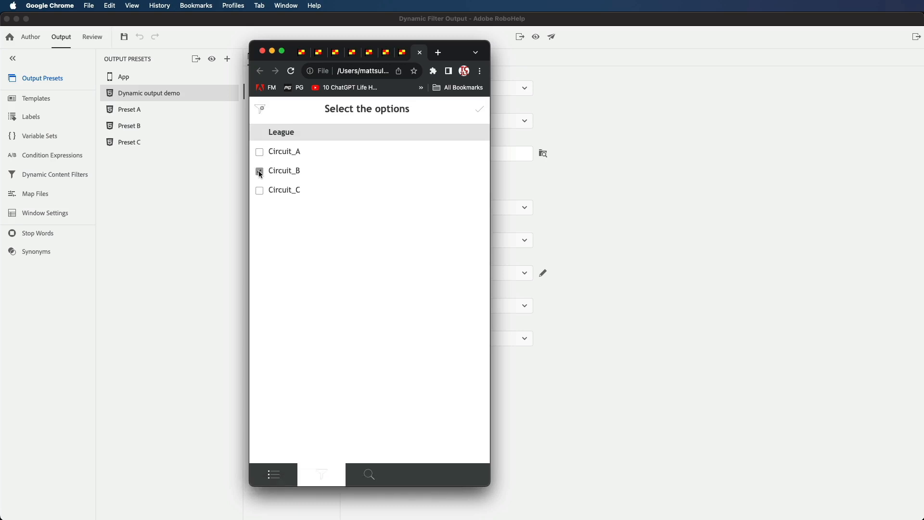
pyautogui.click(311, 468)
pyautogui.scroll(1, 325, 327)
pyautogui.scroll(5, 324, 327)
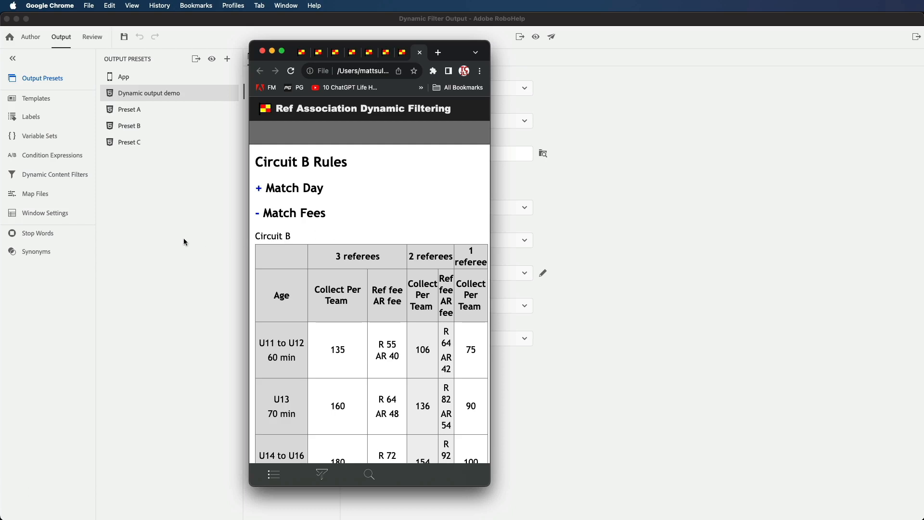
pyautogui.click(157, 184)
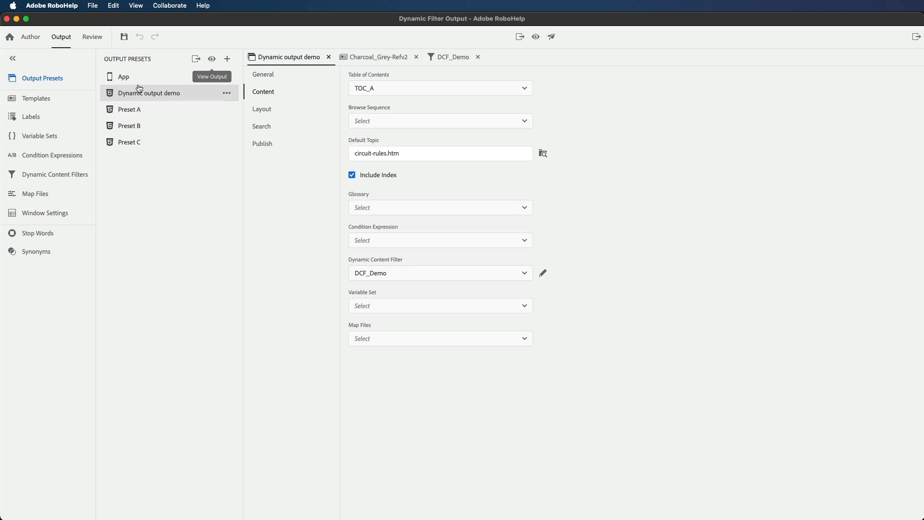
# Step: Make Circuit_A selected by default in the DCF_Demo filter and regenerate the Dynamic output demo preset
pyautogui.click(456, 59)
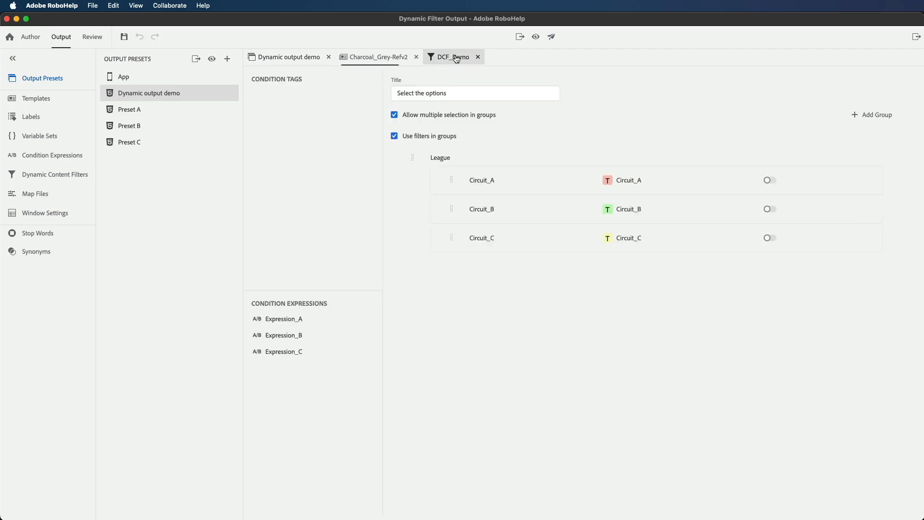
pyautogui.moveTo(498, 195)
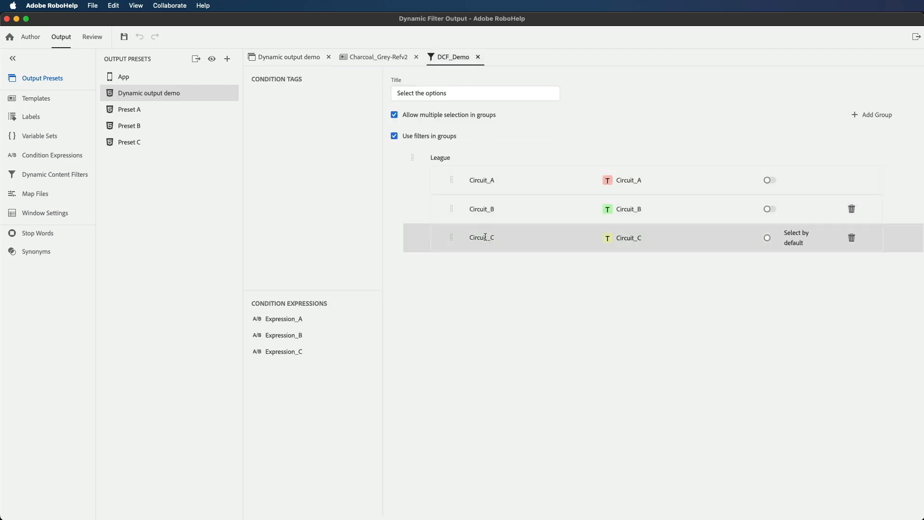
pyautogui.moveTo(768, 189)
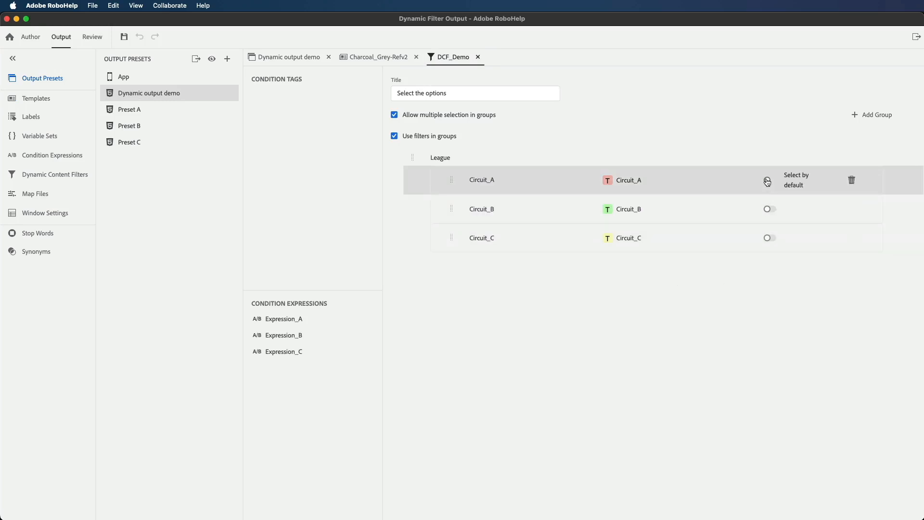
pyautogui.click(769, 182)
pyautogui.click(197, 61)
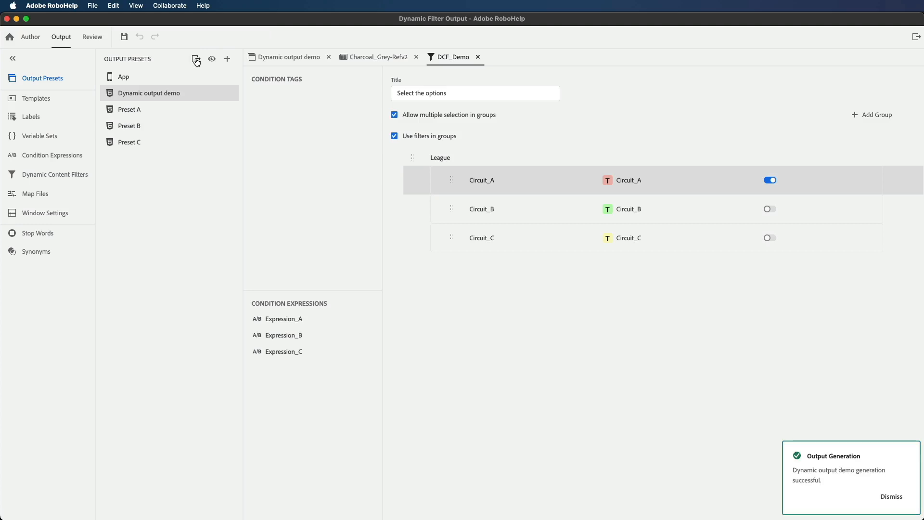
# Step: View the regenerated output in the browser and switch its filter from Circuit_A to Circuit_B
pyautogui.click(213, 59)
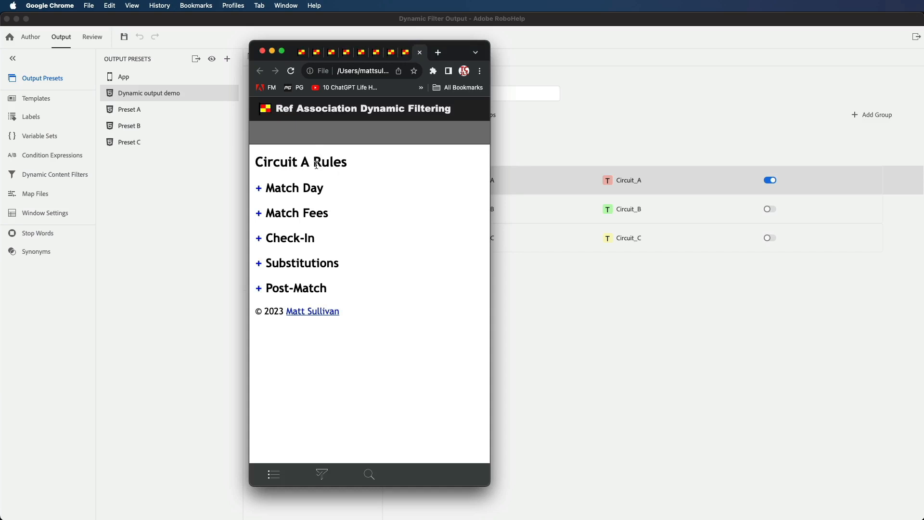
pyautogui.click(322, 477)
pyautogui.click(260, 172)
pyautogui.click(260, 153)
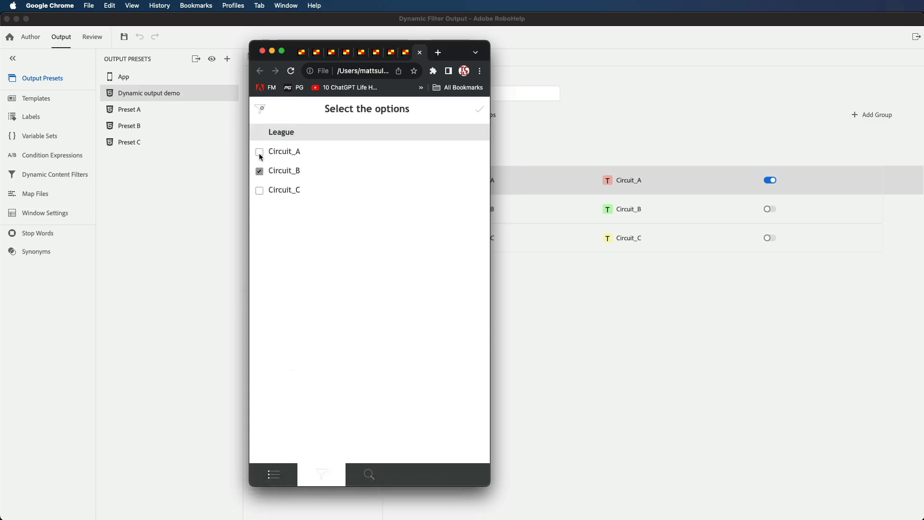
pyautogui.click(321, 477)
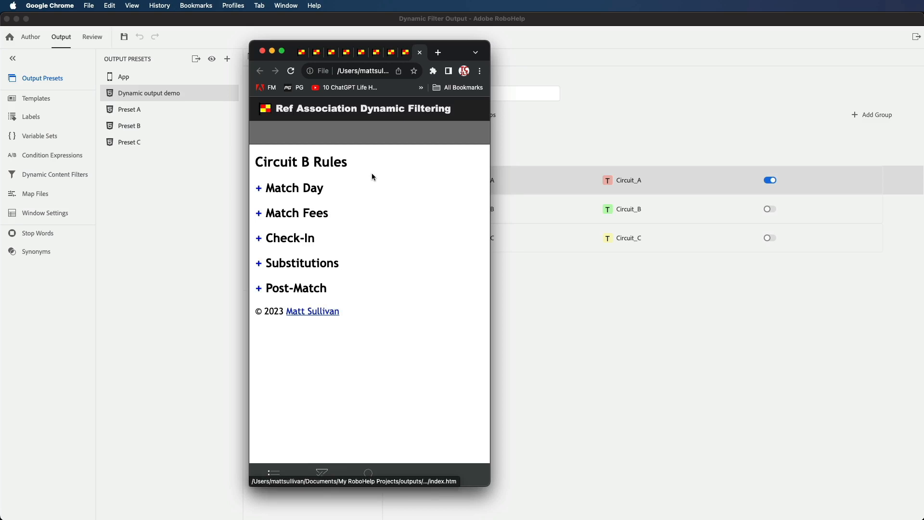
# Step: Add Circuit_A to the Circuit_B filter selection in the browser output, check the rules page, and return to RoboHelp
pyautogui.click(321, 469)
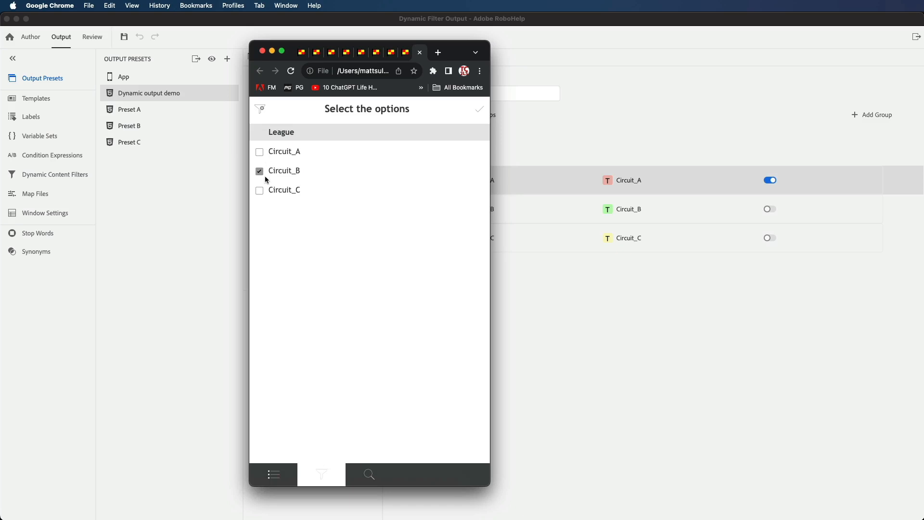
pyautogui.click(259, 152)
pyautogui.click(321, 475)
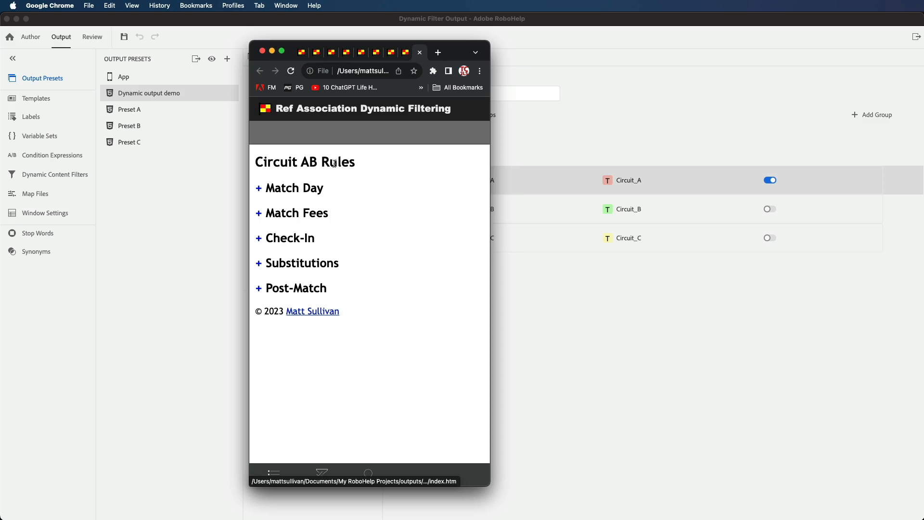
pyautogui.click(146, 271)
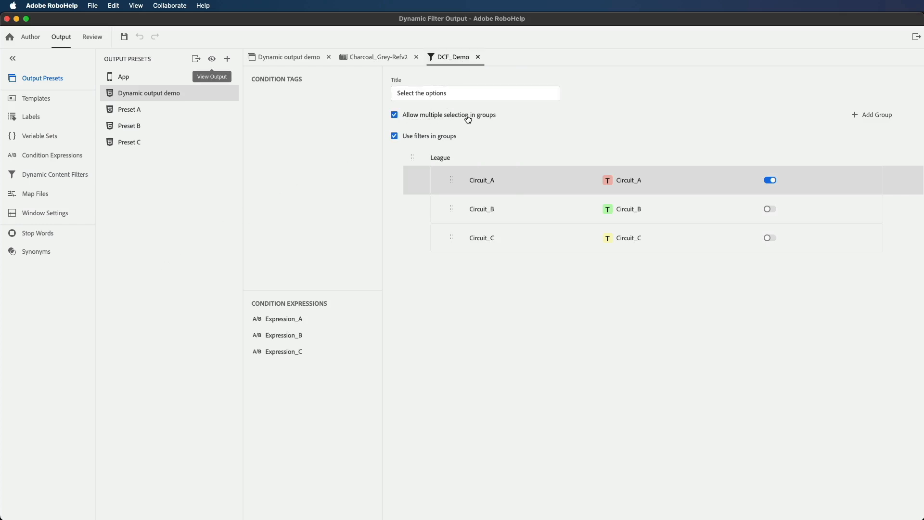
# Step: Disallow multiple selection in groups for the DCF_Demo filter, save it, and regenerate the Dynamic output demo preset
pyautogui.click(395, 116)
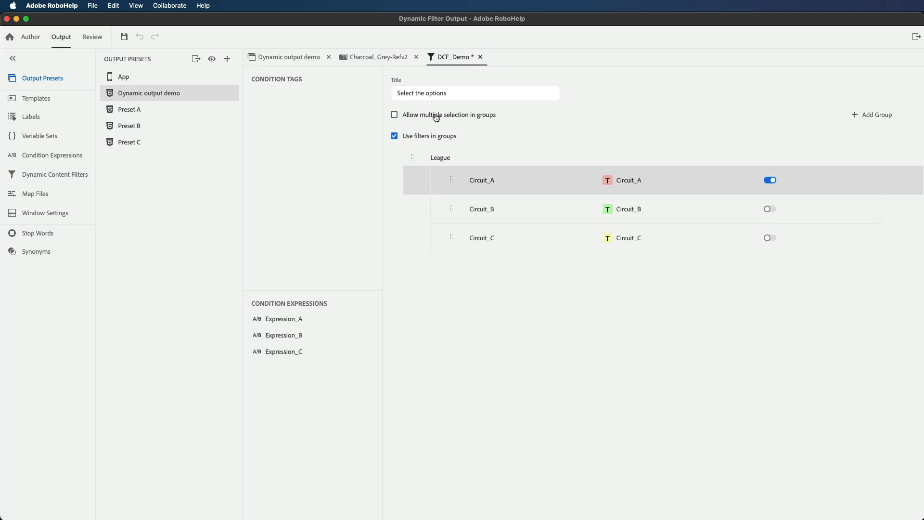
pyautogui.press('super+s')
pyautogui.click(196, 59)
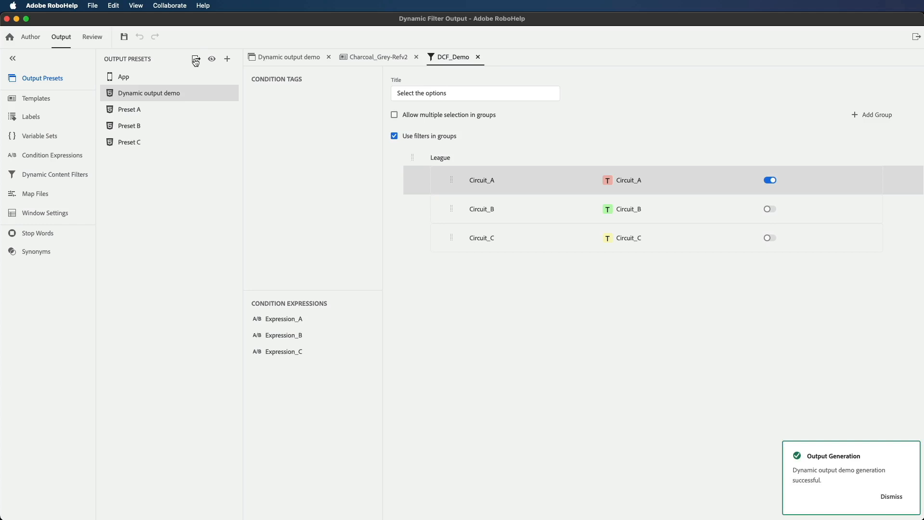
# Step: Test the single-choice filter in the browser output with Circuit_B and Circuit_C, and return to RoboHelp
pyautogui.click(212, 59)
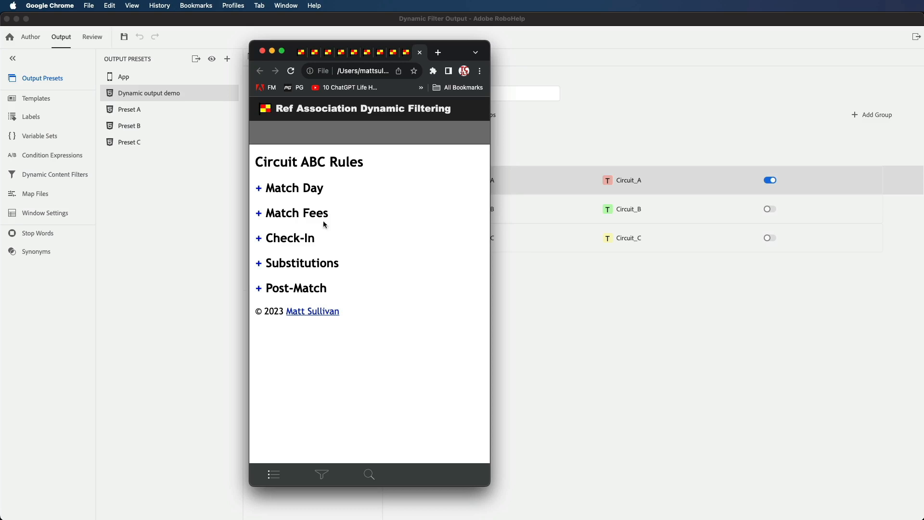
pyautogui.click(322, 475)
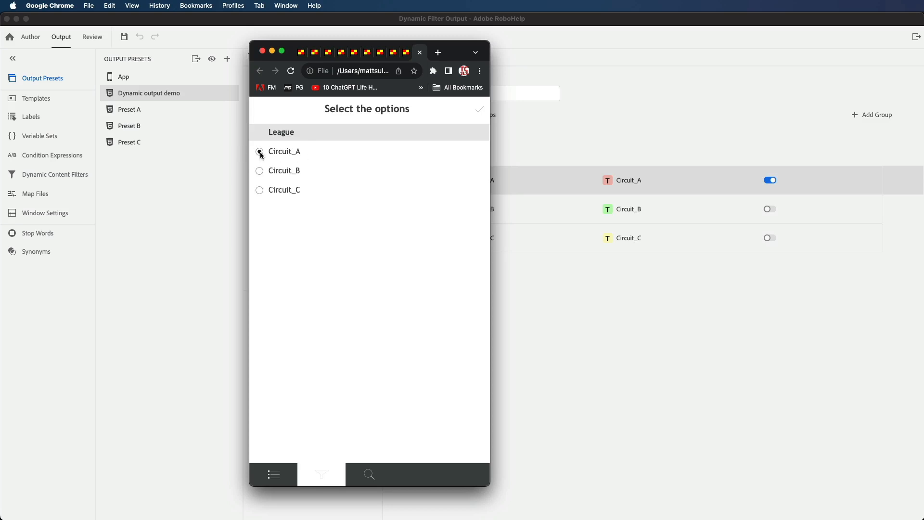
pyautogui.click(260, 171)
pyautogui.click(260, 192)
pyautogui.click(592, 313)
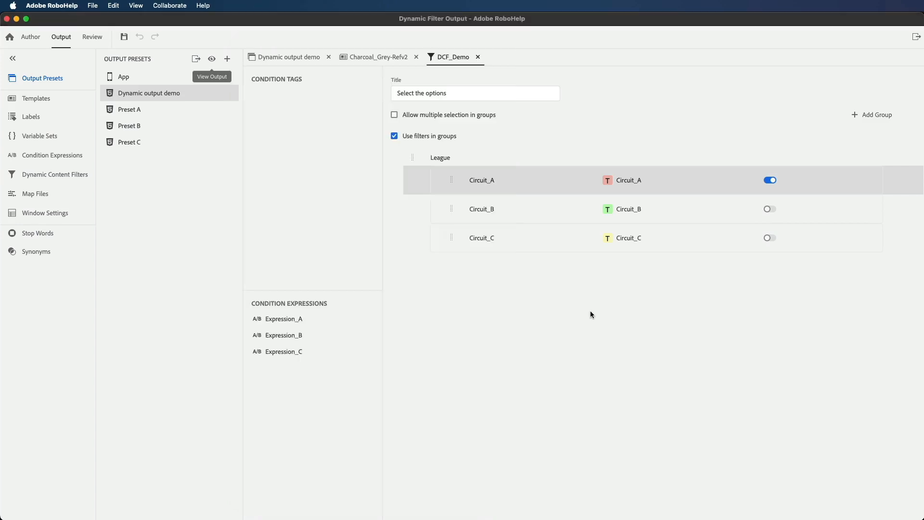
# Step: Generate the Dynamic output demo preset again, check its opening page in the browser, and return to RoboHelp
pyautogui.click(196, 60)
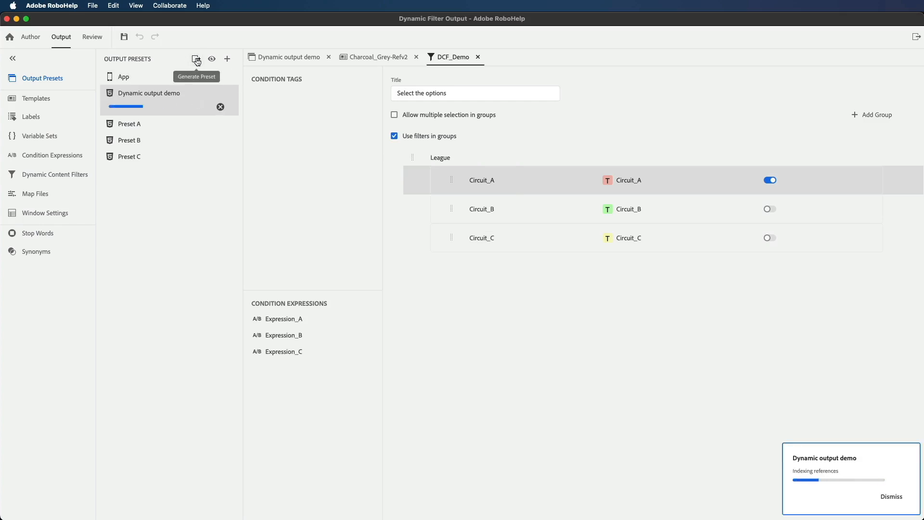
pyautogui.click(211, 59)
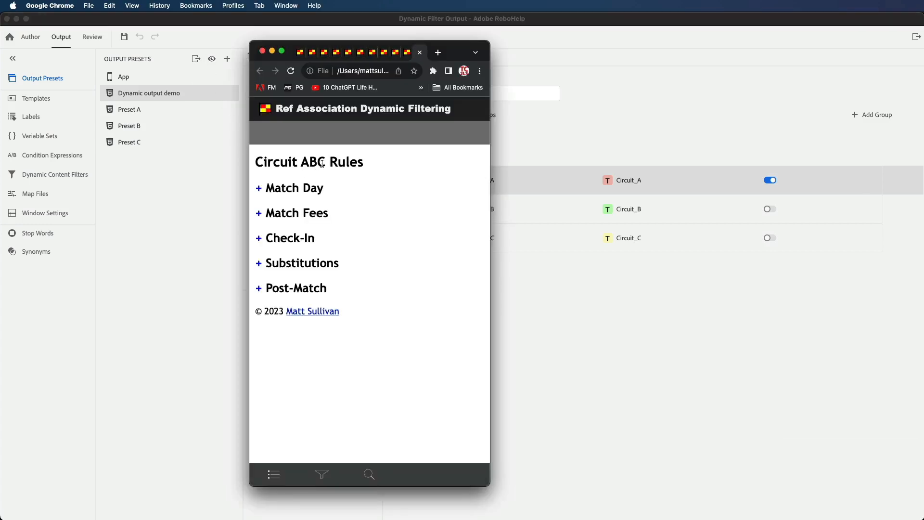
pyautogui.click(561, 321)
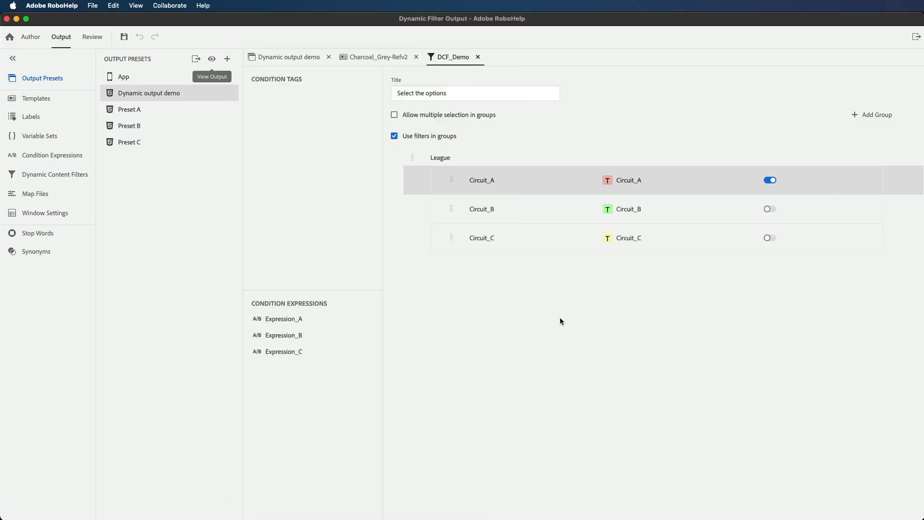
# Step: Turn off filter grouping in DCF_Demo, accepting the loss of group information, and regenerate the Dynamic output demo preset
pyautogui.click(395, 136)
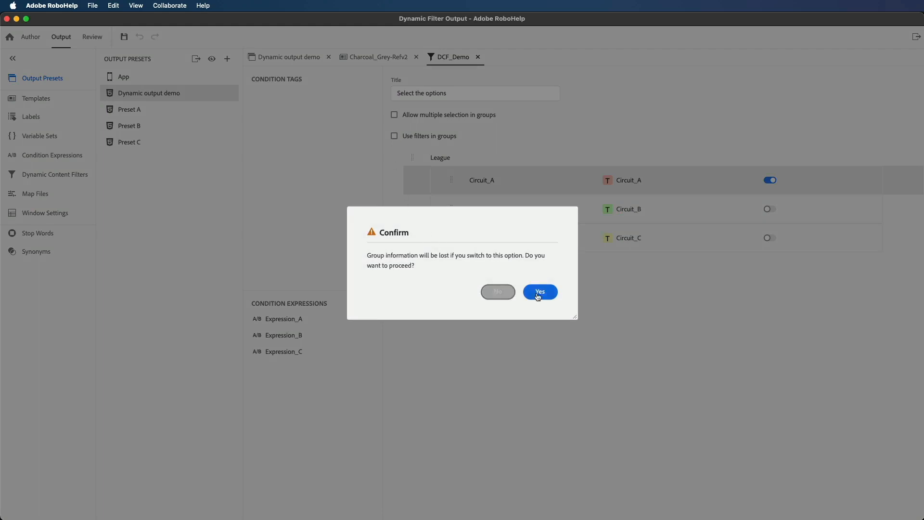
pyautogui.click(540, 292)
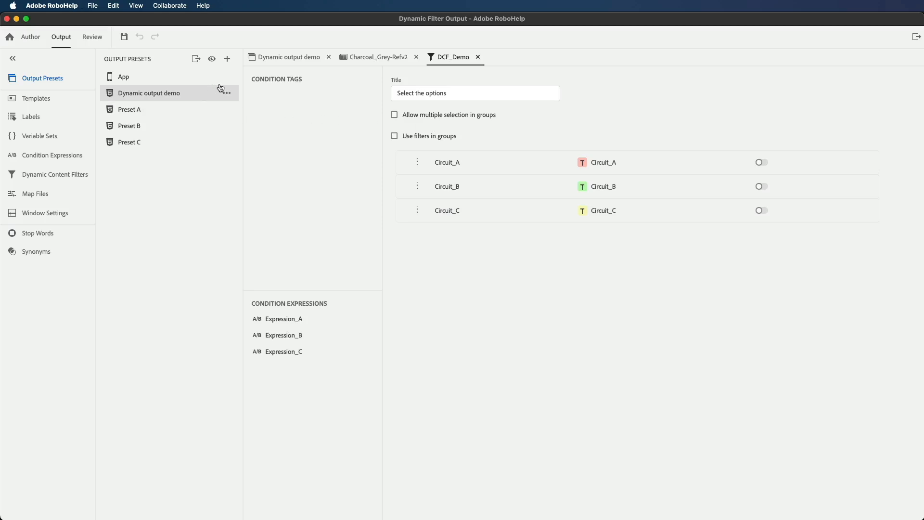
pyautogui.click(196, 60)
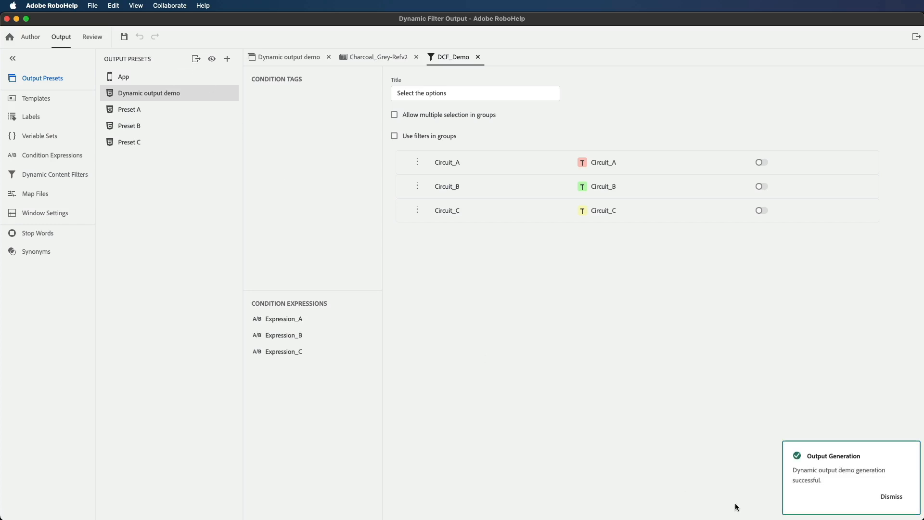
pyautogui.click(893, 497)
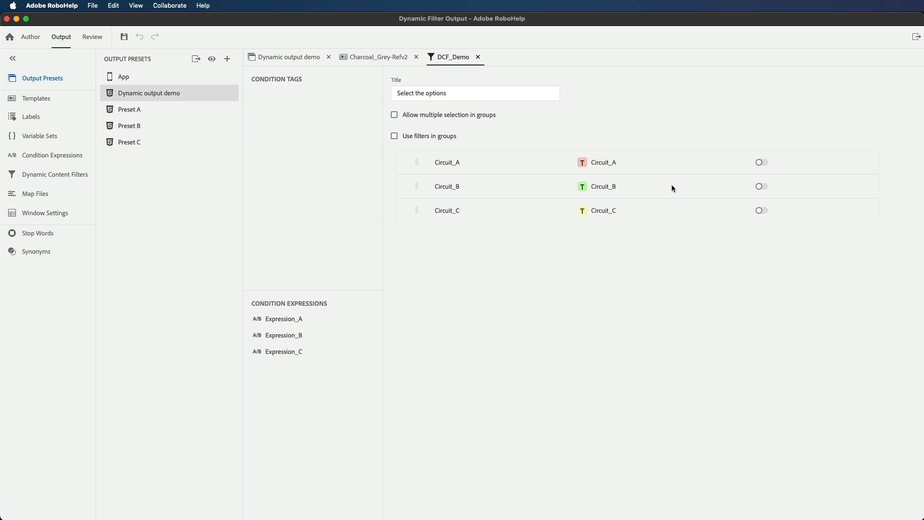
# Step: Make Circuit_A selected by default in the ungrouped DCF_Demo filter and regenerate the Dynamic output demo preset
pyautogui.click(450, 163)
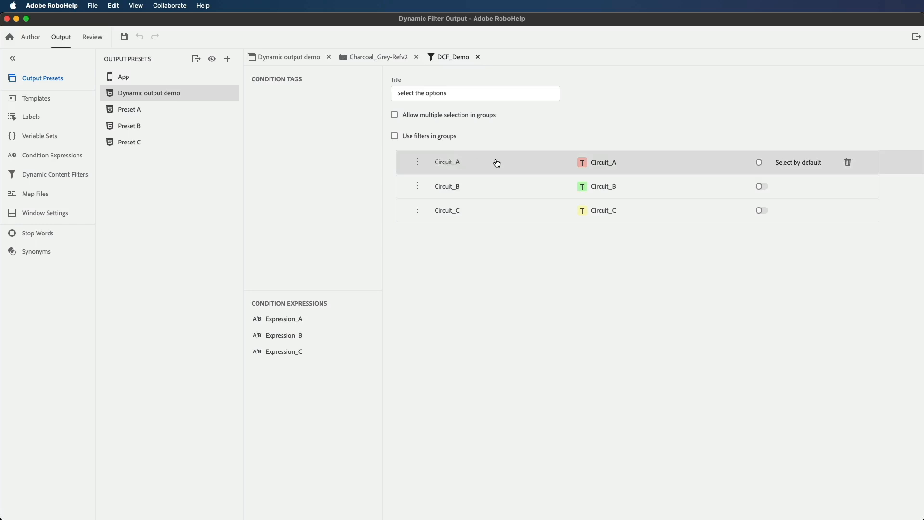
pyautogui.click(761, 163)
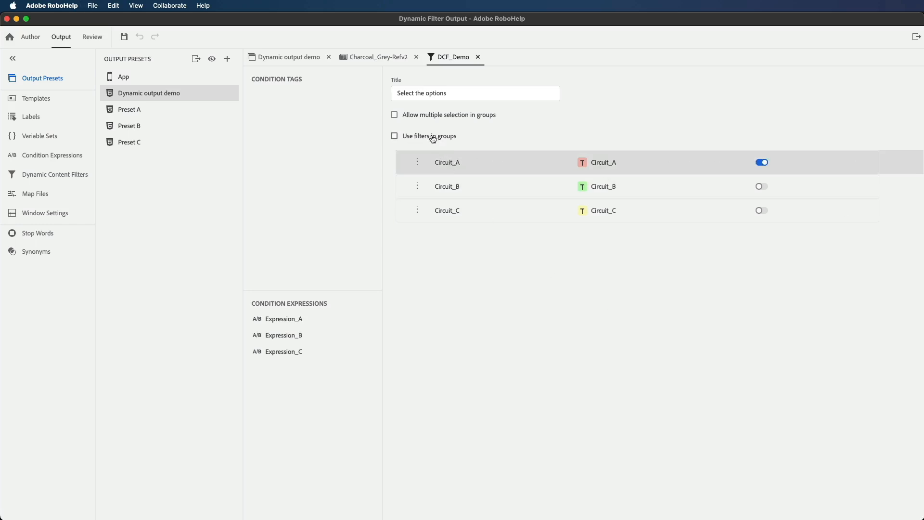
pyautogui.click(196, 62)
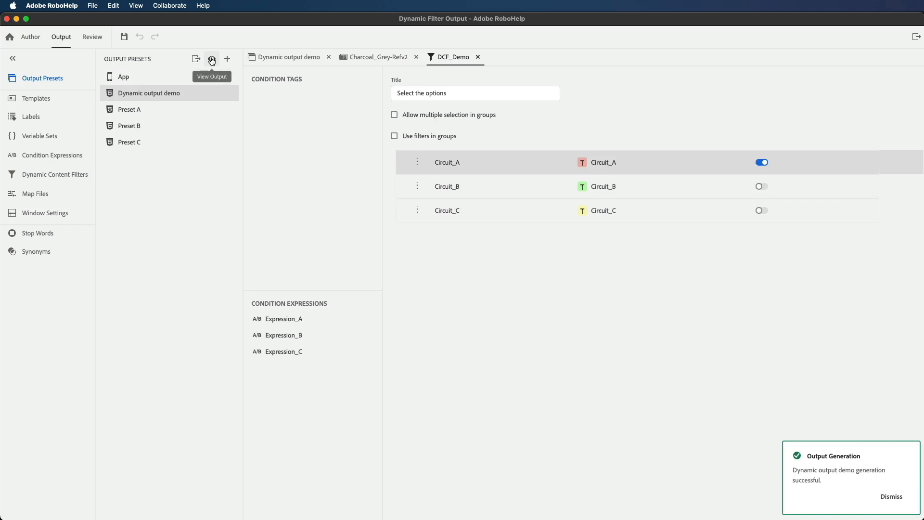
# Step: View the generated output in the browser beside RoboHelp, check its table of contents, and return to RoboHelp
pyautogui.click(212, 60)
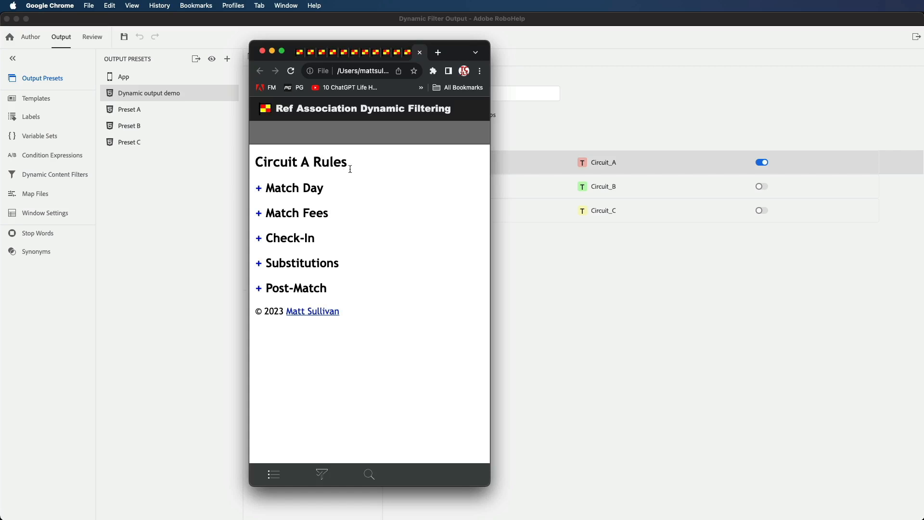
pyautogui.moveTo(442, 46); pyautogui.dragTo(341, 147)
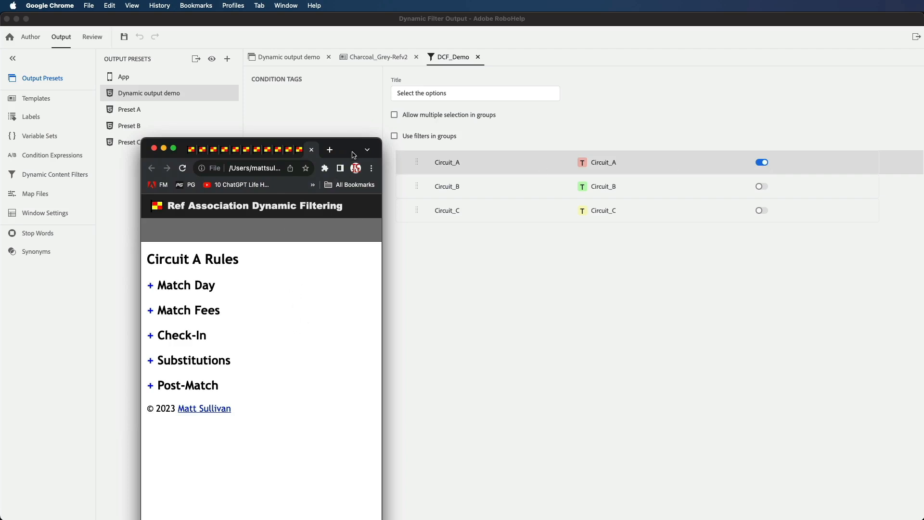
pyautogui.moveTo(346, 149); pyautogui.dragTo(813, 54)
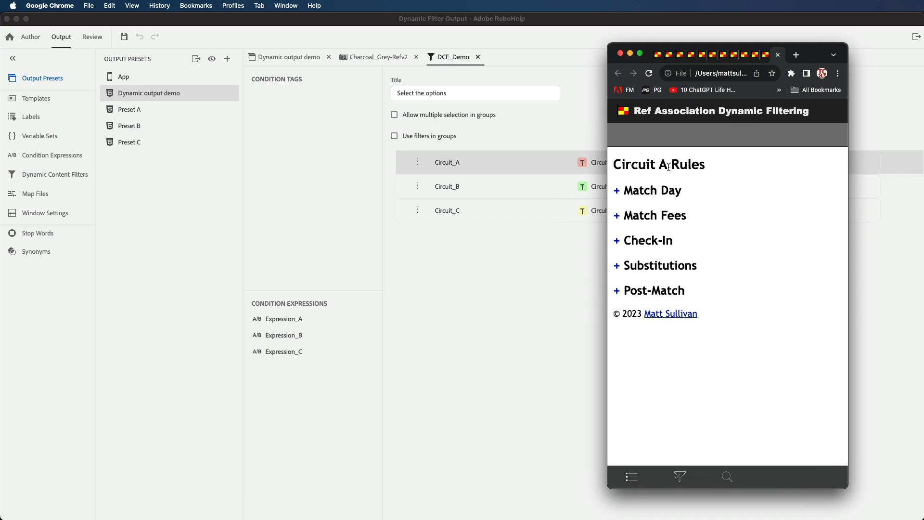
pyautogui.click(631, 478)
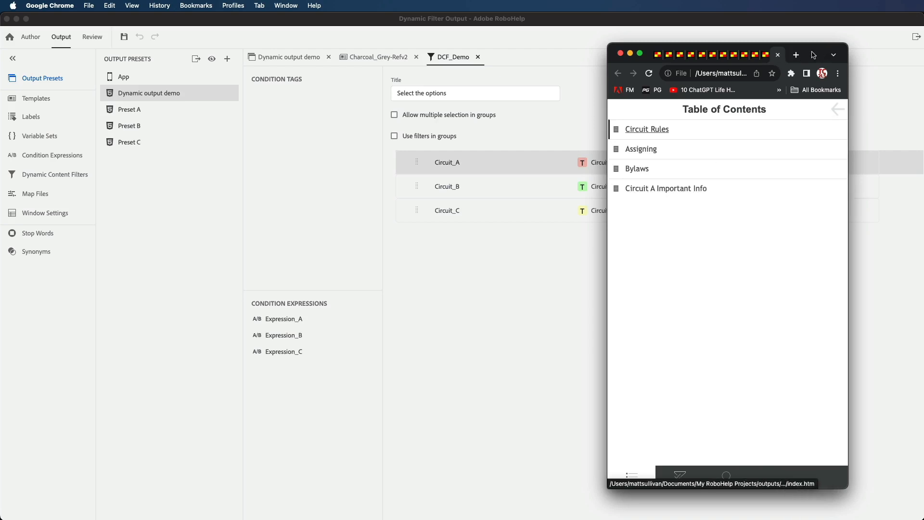
pyautogui.click(511, 299)
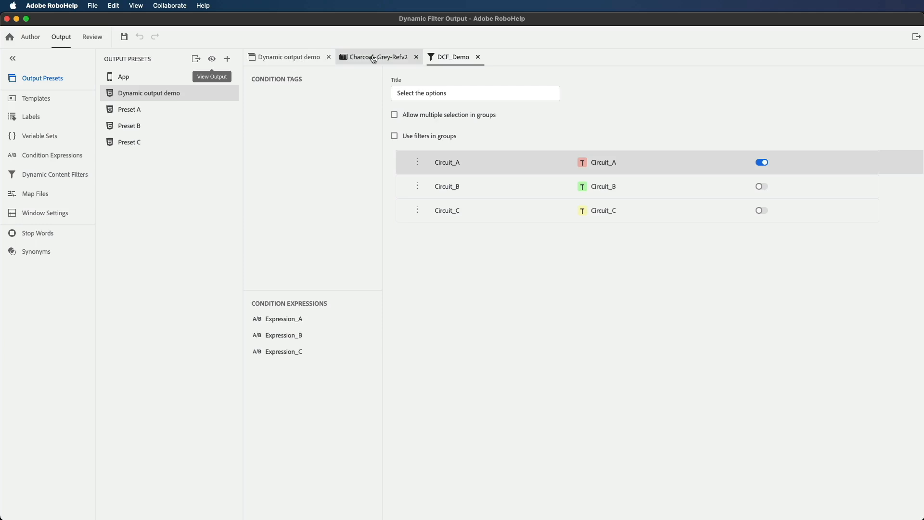
# Step: Check the table of contents choices in the Dynamic output demo preset's content settings
pyautogui.click(279, 59)
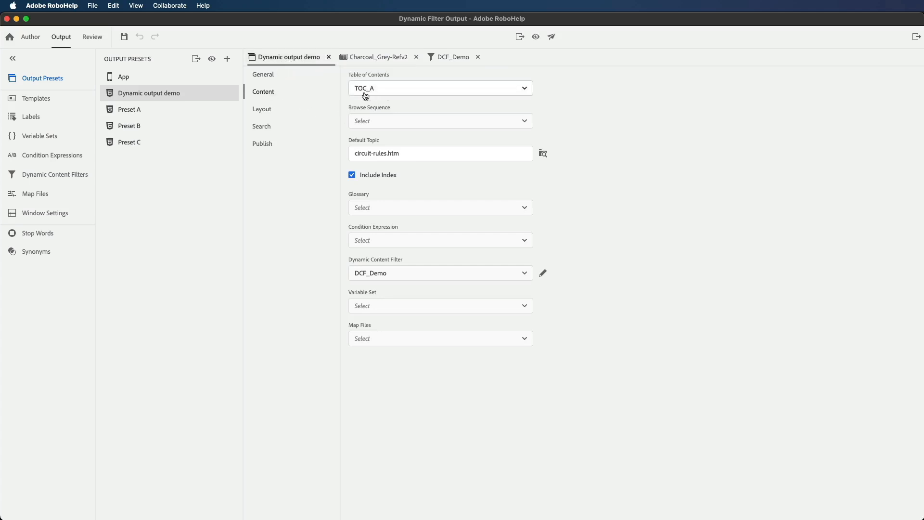
pyautogui.click(528, 91)
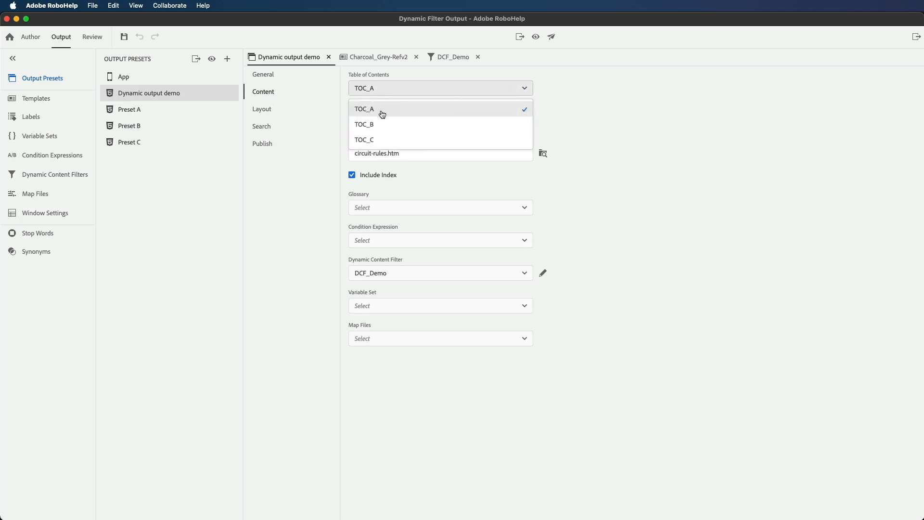
pyautogui.click(611, 148)
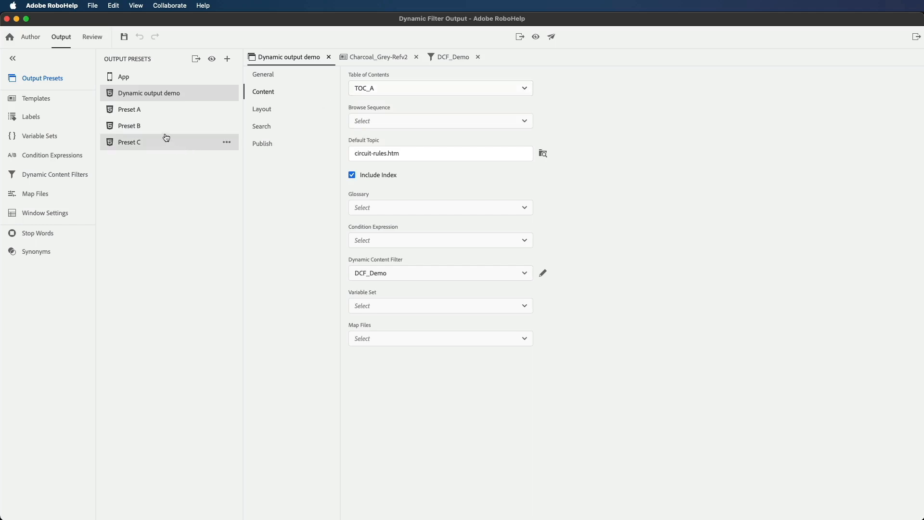
# Step: Open TOC_A in the authoring area and duplicate it as a new table of contents named DCF_TOC
pyautogui.click(32, 38)
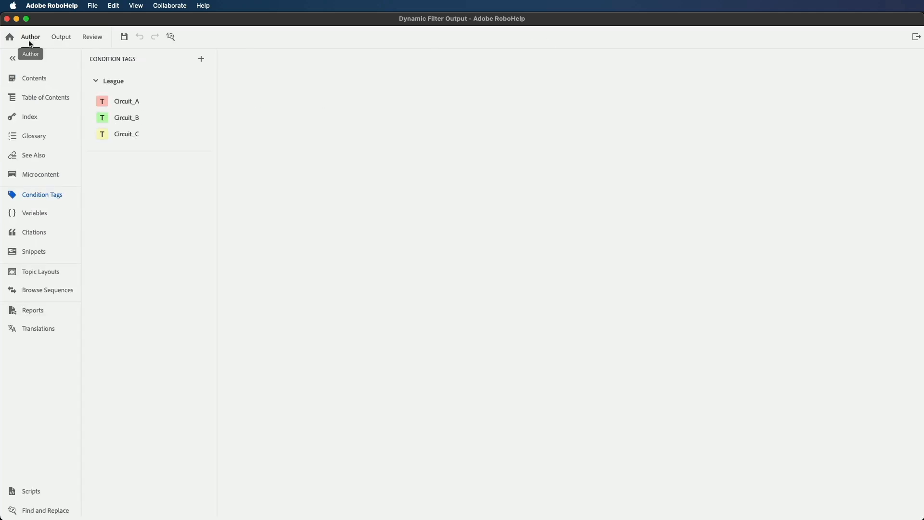
pyautogui.click(31, 99)
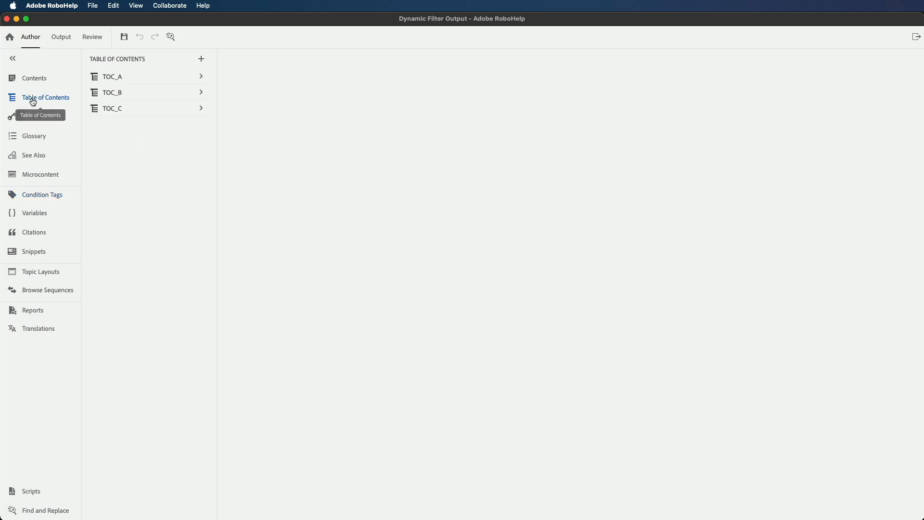
pyautogui.doubleClick(110, 78)
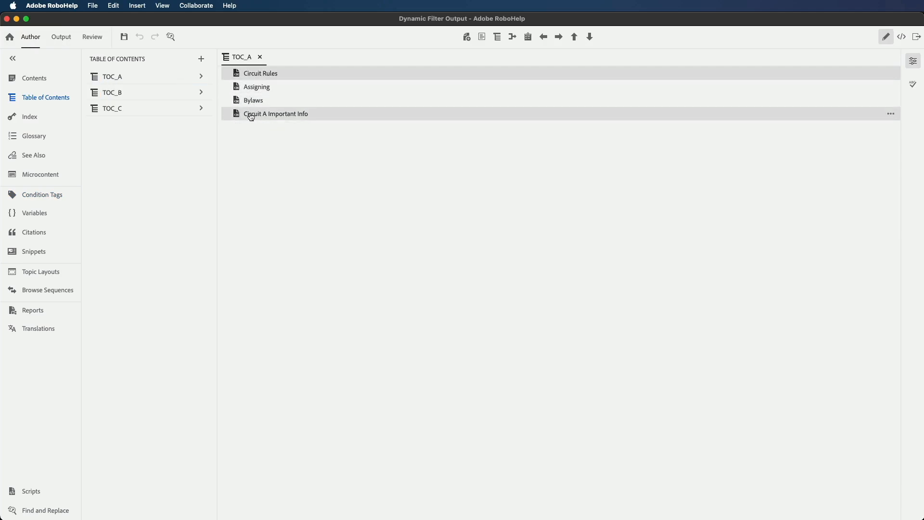
pyautogui.rightClick(111, 80)
pyautogui.click(144, 127)
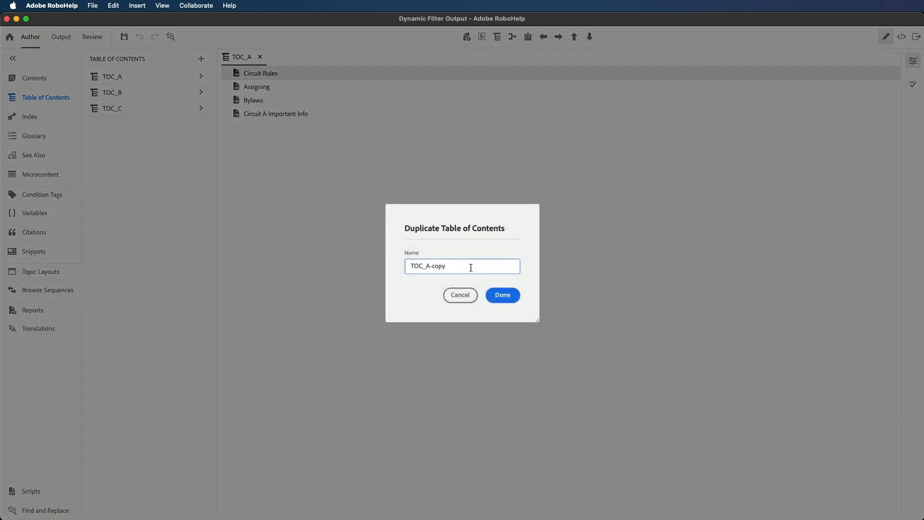
pyautogui.write('DCF_TOC')
pyautogui.click(503, 295)
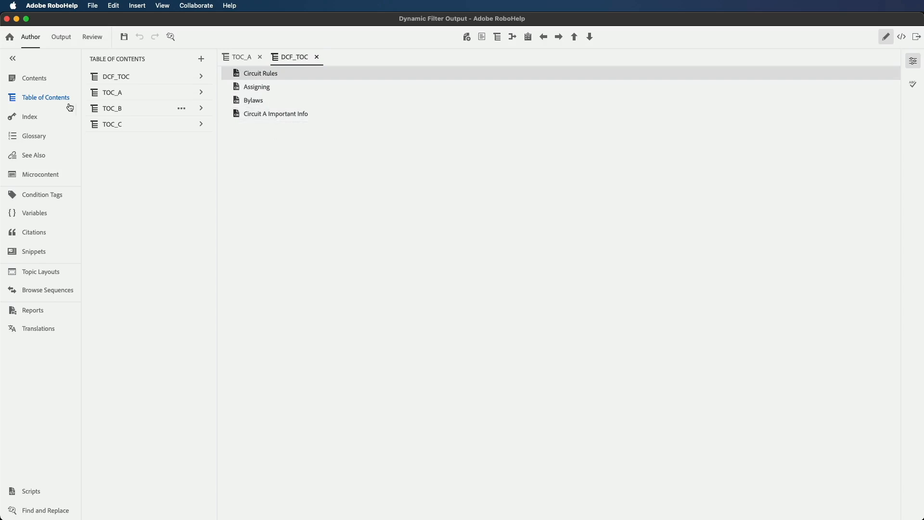
# Step: Add the Circuit B Important Info and Circuit C Important Info topics at the end of DCF_TOC
pyautogui.click(28, 79)
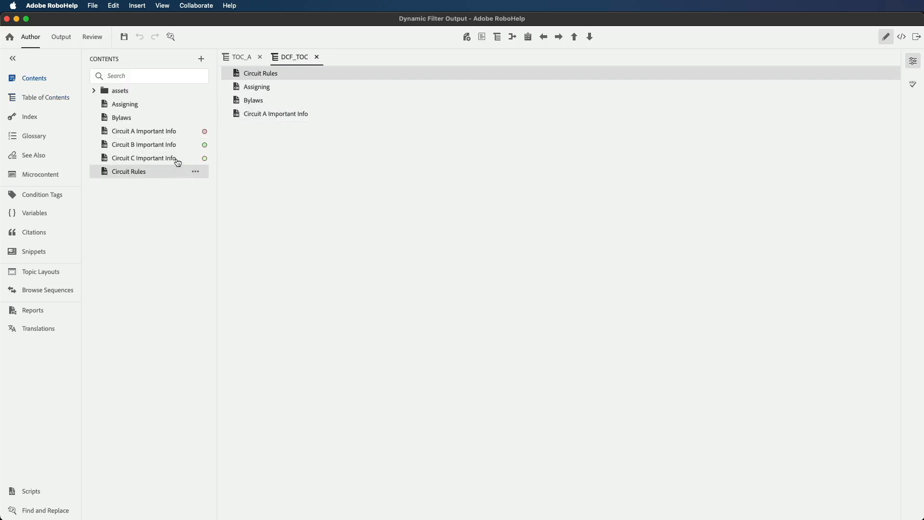
pyautogui.moveTo(129, 148); pyautogui.dragTo(269, 131)
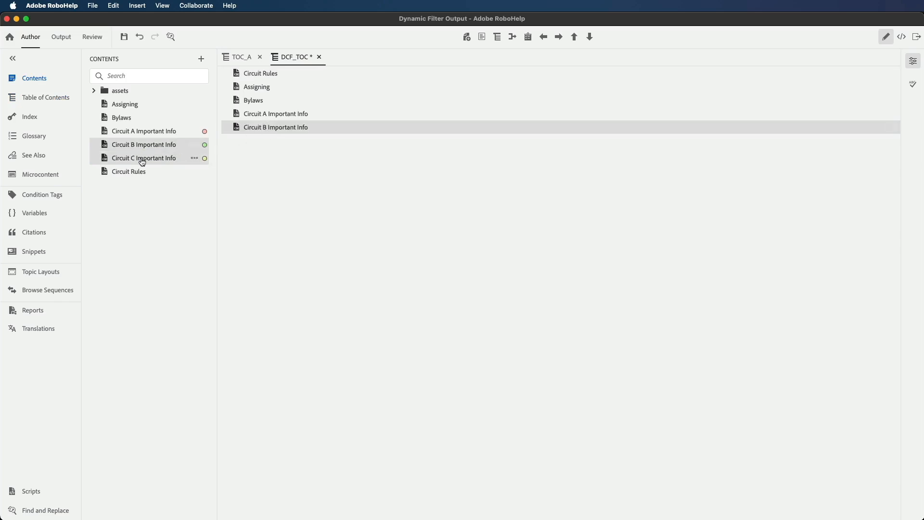
pyautogui.moveTo(143, 163); pyautogui.dragTo(337, 155)
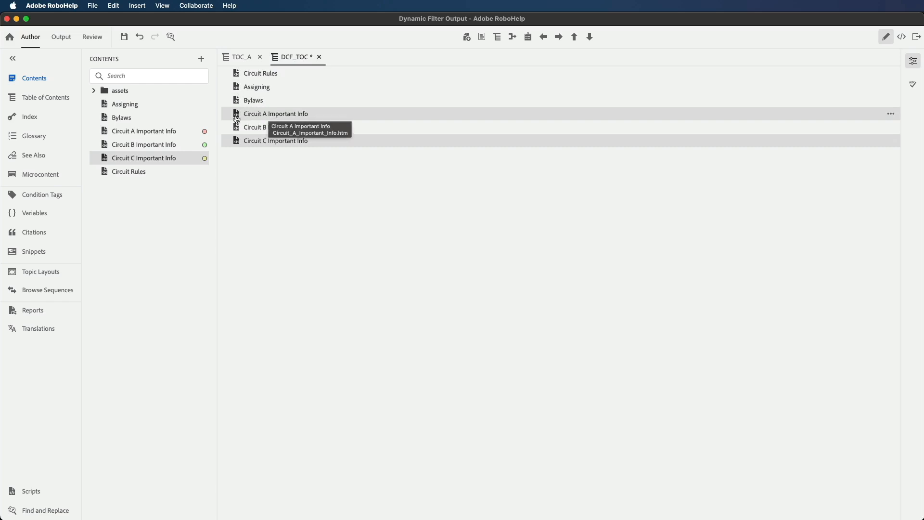
# Step: Apply the Circuit_A, Circuit_B and Circuit_C condition tags to the matching Important Info entries in DCF_TOC and save it
pyautogui.click(33, 196)
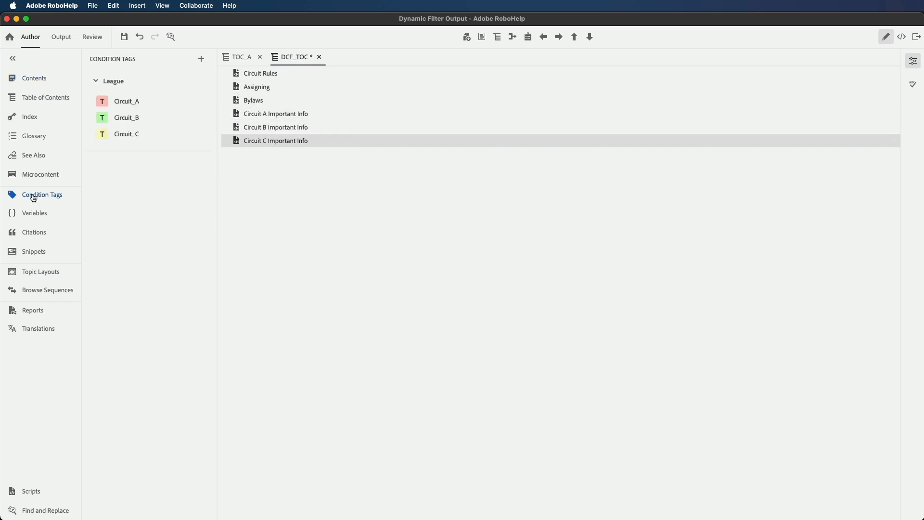
pyautogui.moveTo(127, 102); pyautogui.dragTo(280, 115)
pyautogui.click(120, 120)
pyautogui.moveTo(121, 120); pyautogui.dragTo(288, 125)
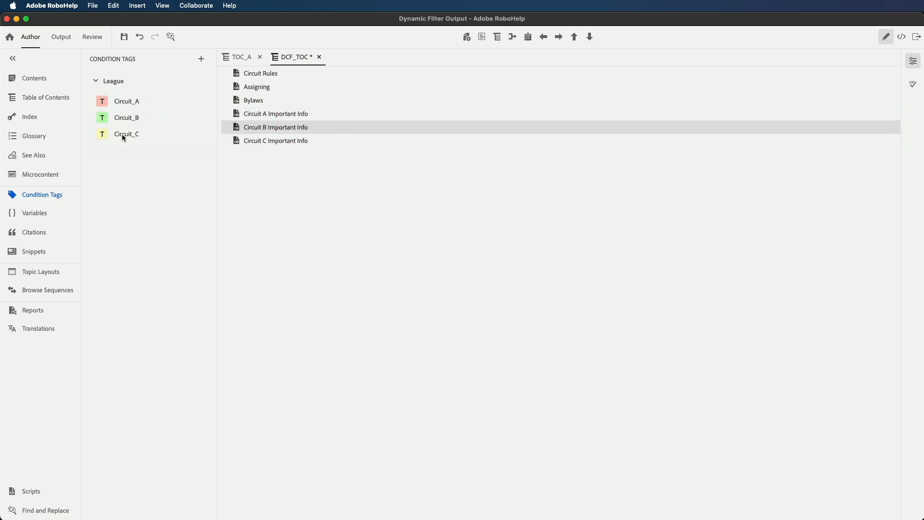
pyautogui.moveTo(119, 137); pyautogui.dragTo(288, 139)
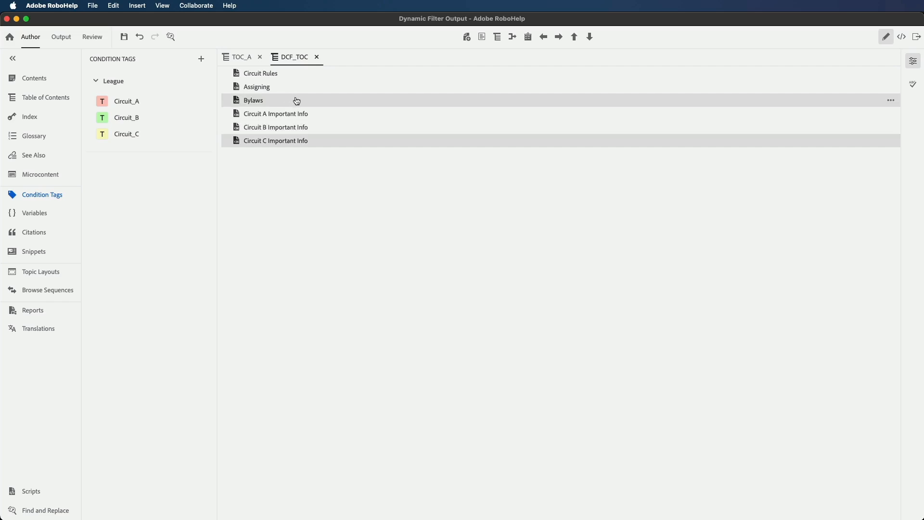
# Step: Set the Dynamic output demo preset's table of contents to DCF_TOC, save the preset, and regenerate its output
pyautogui.click(61, 37)
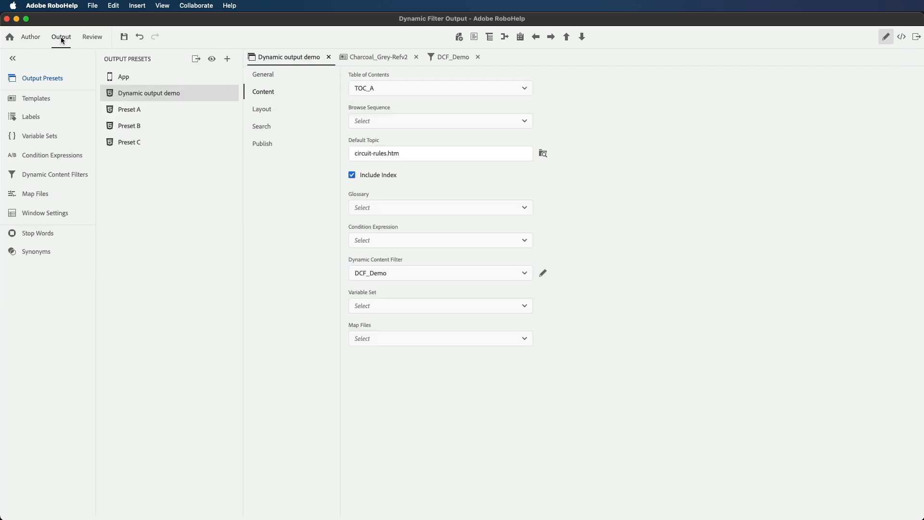
pyautogui.click(467, 89)
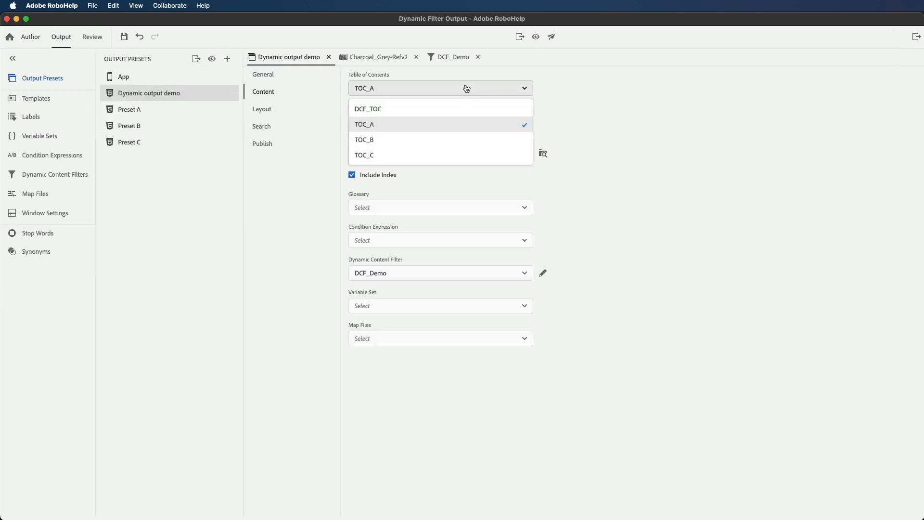
pyautogui.click(380, 110)
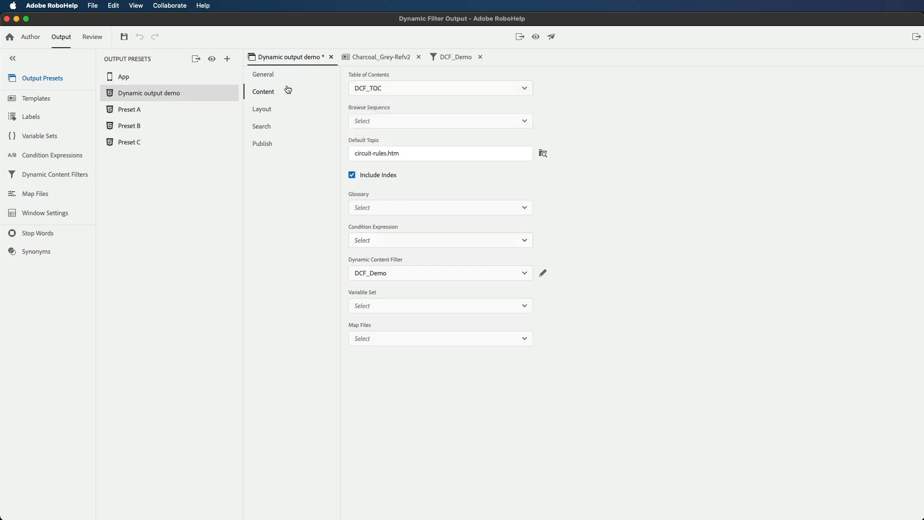
pyautogui.click(197, 60)
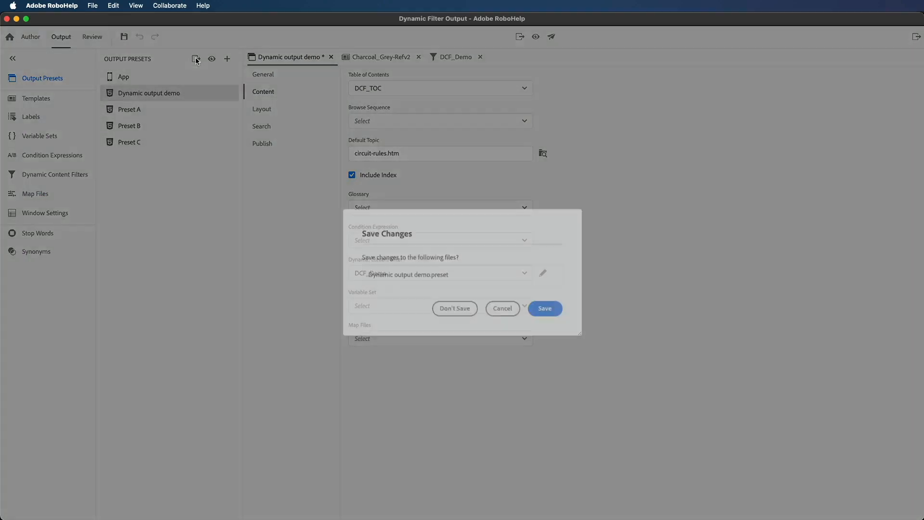
pyautogui.click(545, 301)
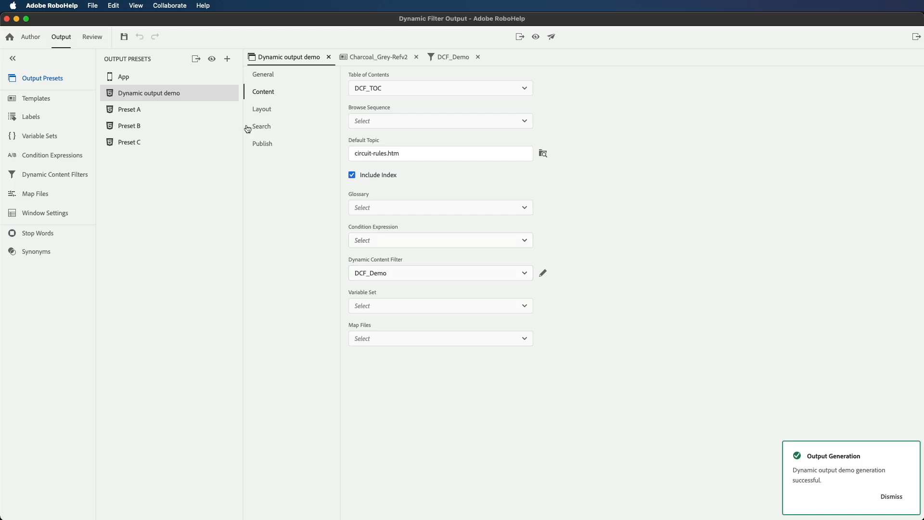
# Step: View the regenerated output in the browser, widen the browser window, and close all the other tabs
pyautogui.click(212, 59)
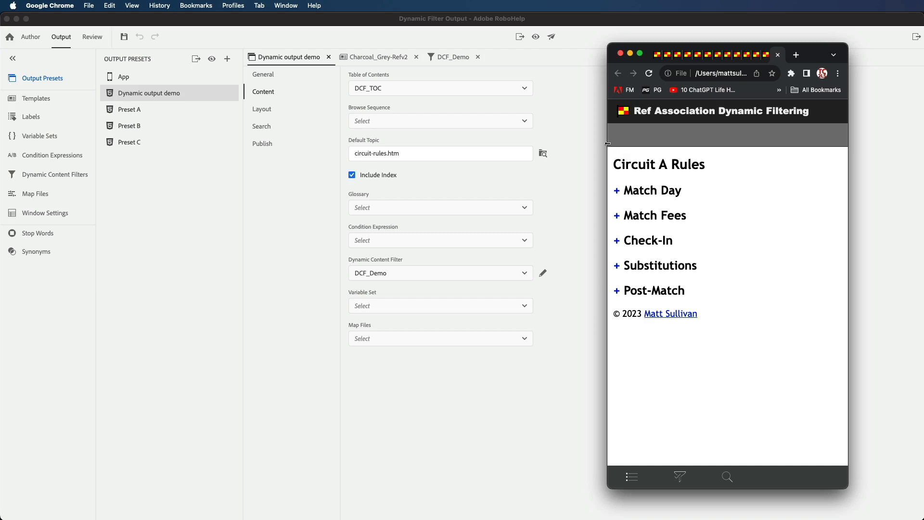
pyautogui.moveTo(554, 140); pyautogui.dragTo(352, 140)
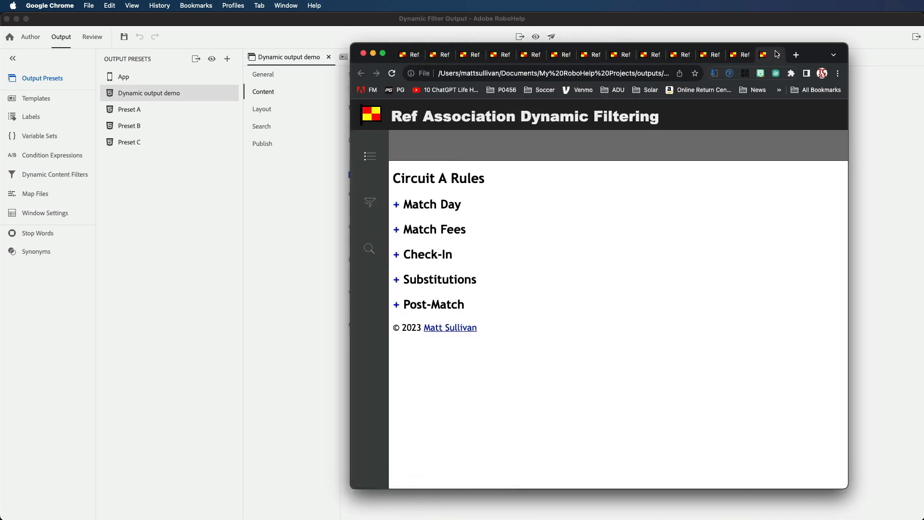
pyautogui.rightClick(772, 58)
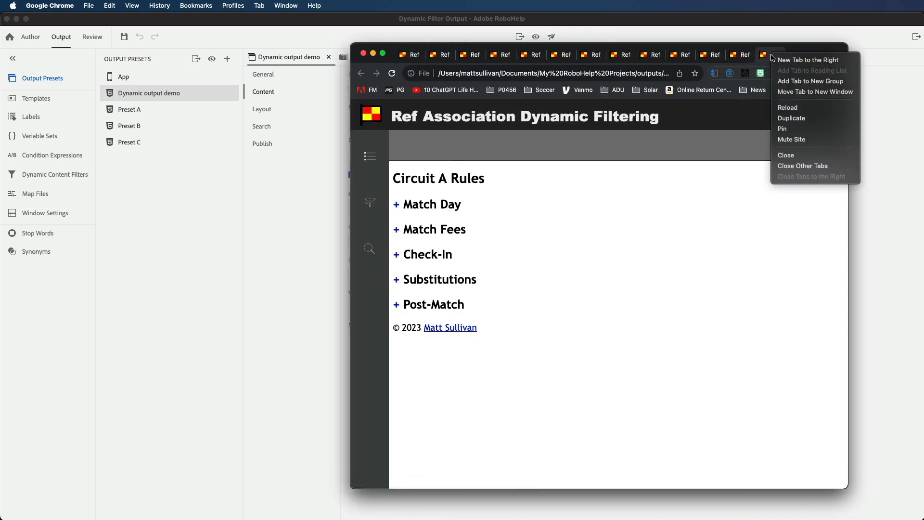
pyautogui.click(803, 167)
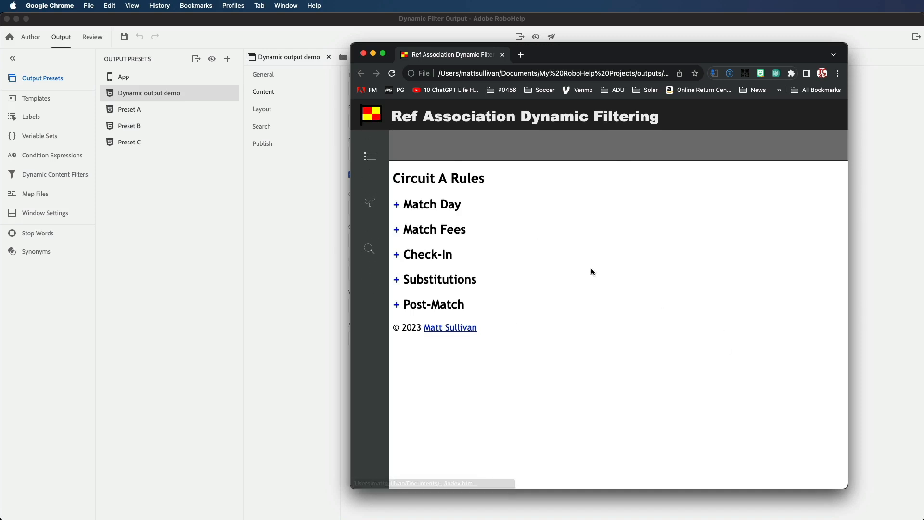
# Step: Check the Circuit A heading and the Circuit A entries in the generated output's table of contents
pyautogui.moveTo(420, 180); pyautogui.dragTo(461, 179)
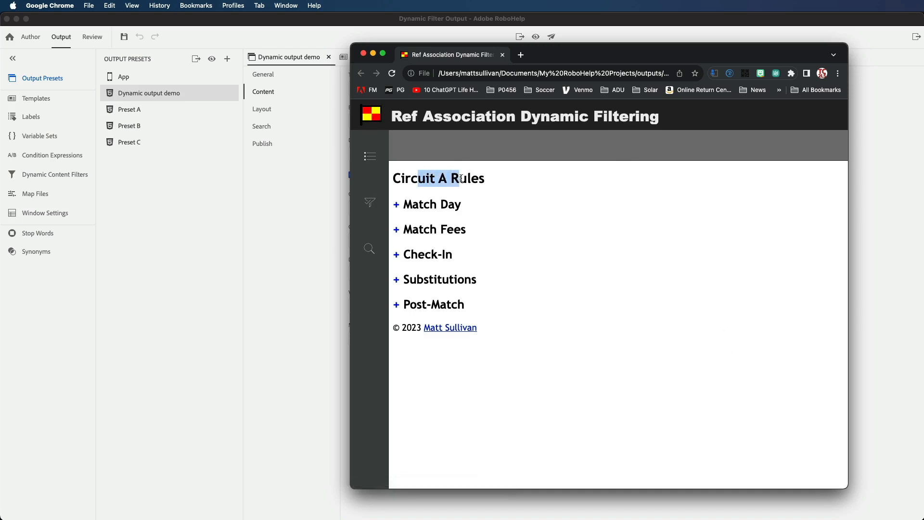
pyautogui.click(366, 159)
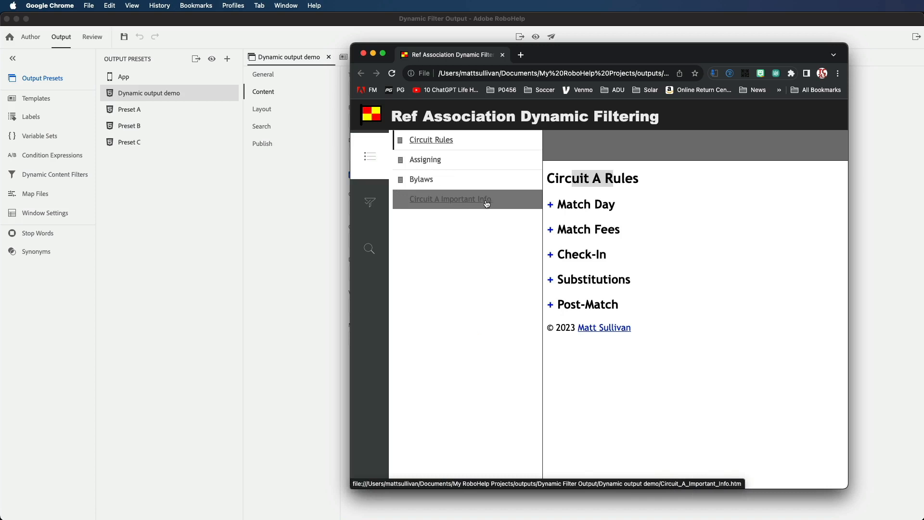
# Step: Filter the output by Circuit_B, examine its Match Fees section, and check the table of contents for that circuit
pyautogui.click(370, 203)
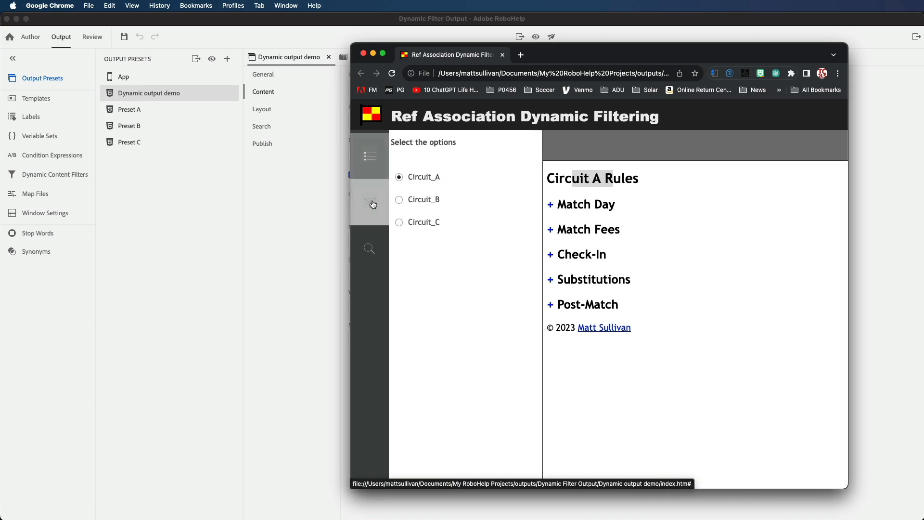
pyautogui.click(399, 200)
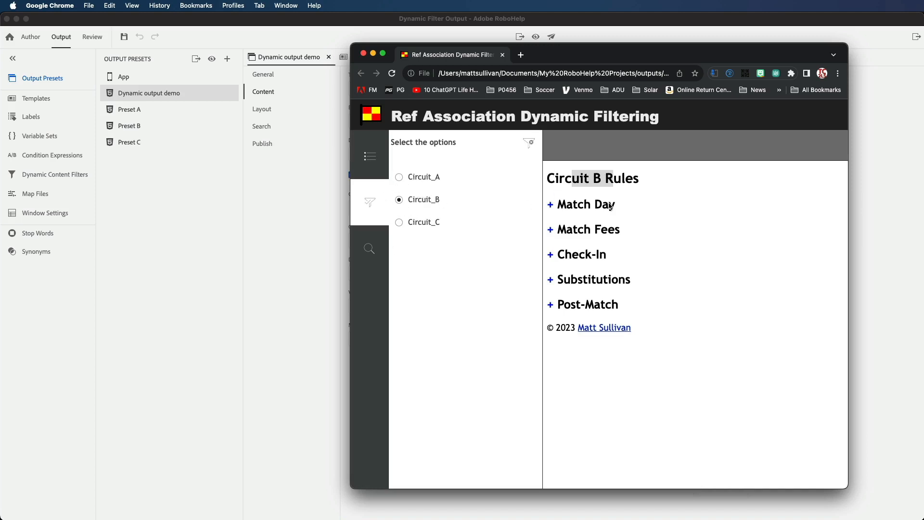
pyautogui.click(550, 230)
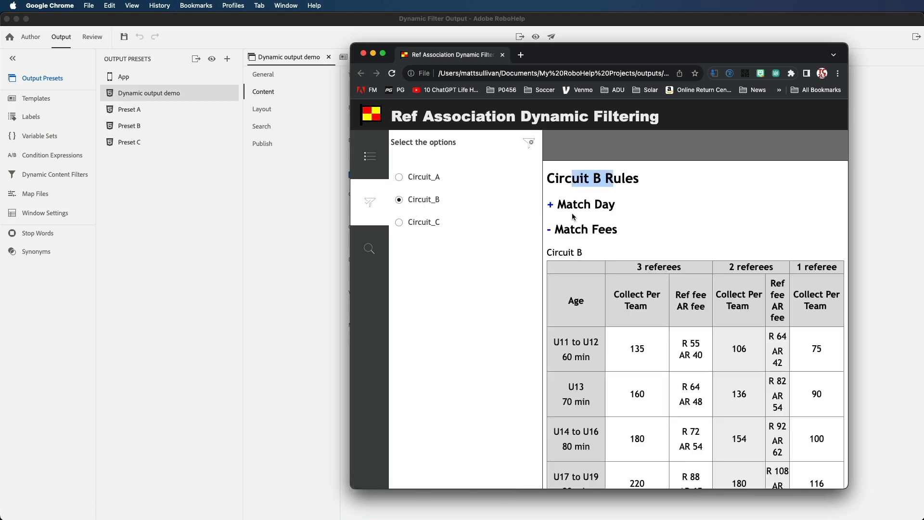
pyautogui.click(551, 232)
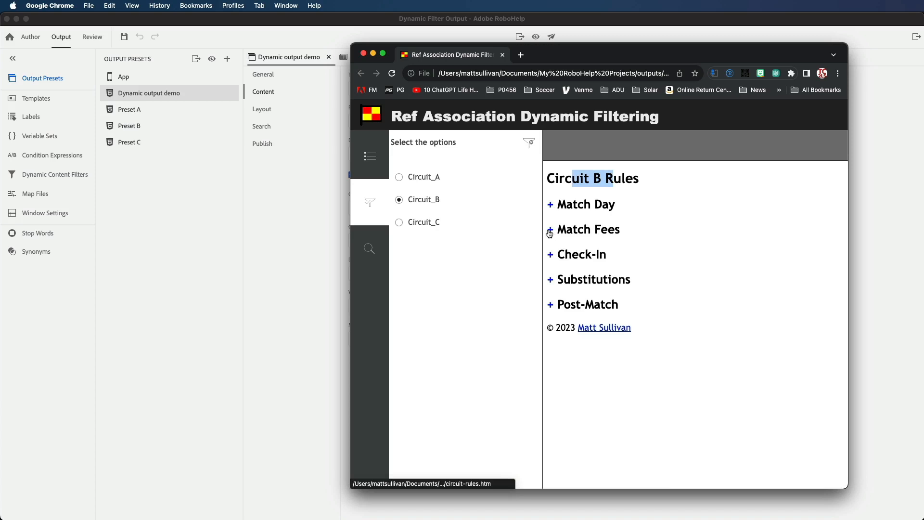
pyautogui.click(370, 158)
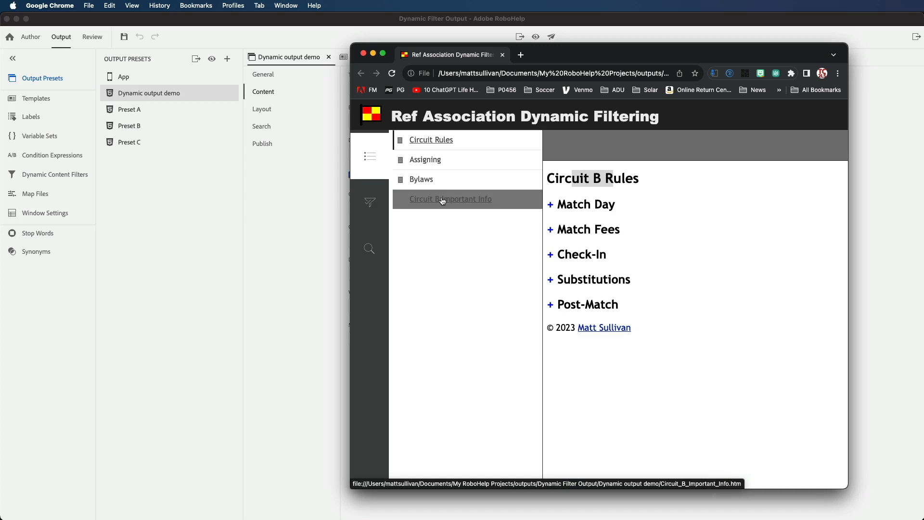
# Step: Filter the output by Circuit_C and check the table of contents for that circuit
pyautogui.click(371, 205)
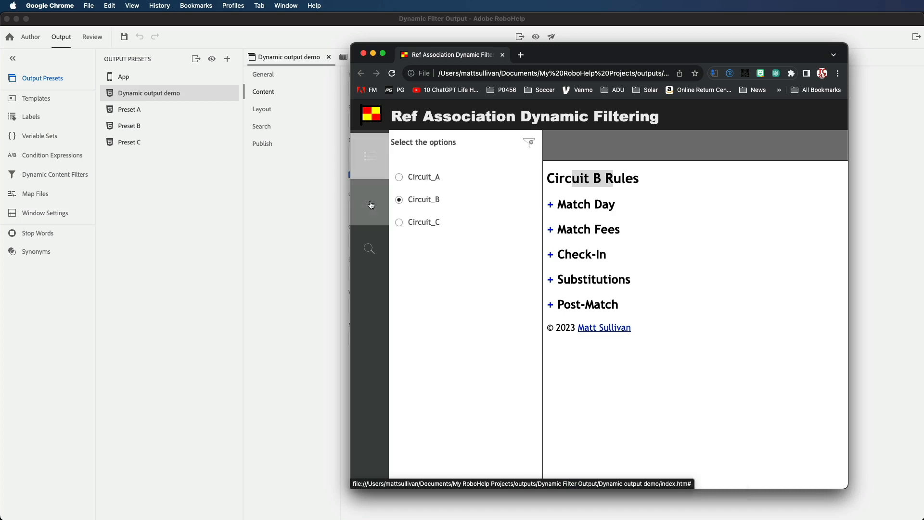
pyautogui.click(398, 224)
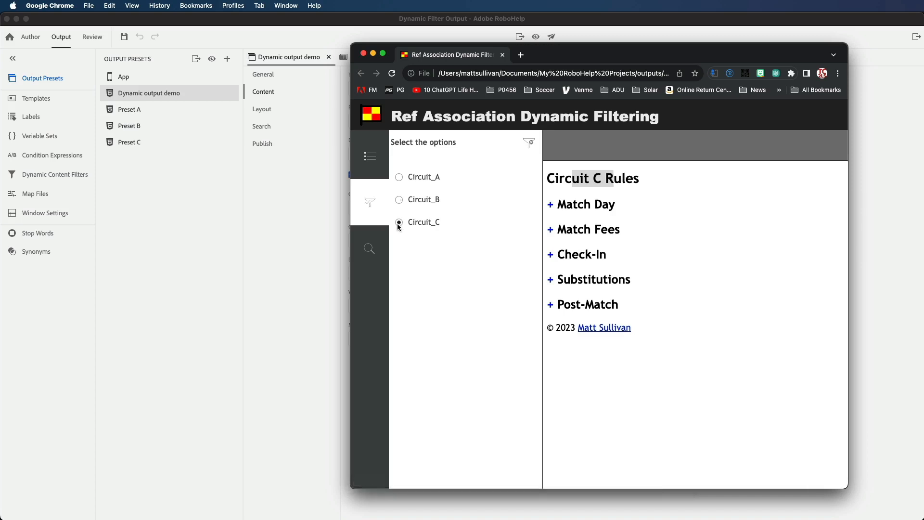
pyautogui.click(369, 157)
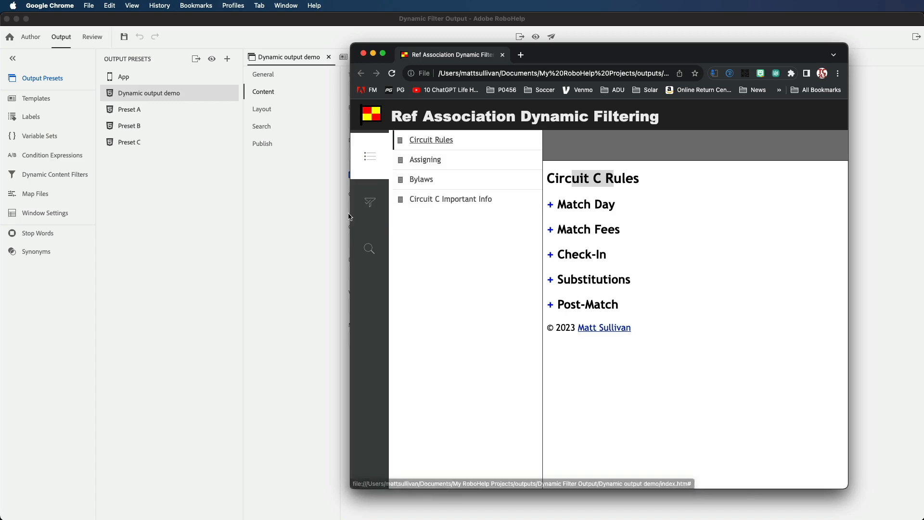
# Step: Widen the browser window to the desktop layout and compare the Match Fees section under Circuit_A, Circuit_B and Circuit_C
pyautogui.moveTo(351, 212); pyautogui.dragTo(28, 209)
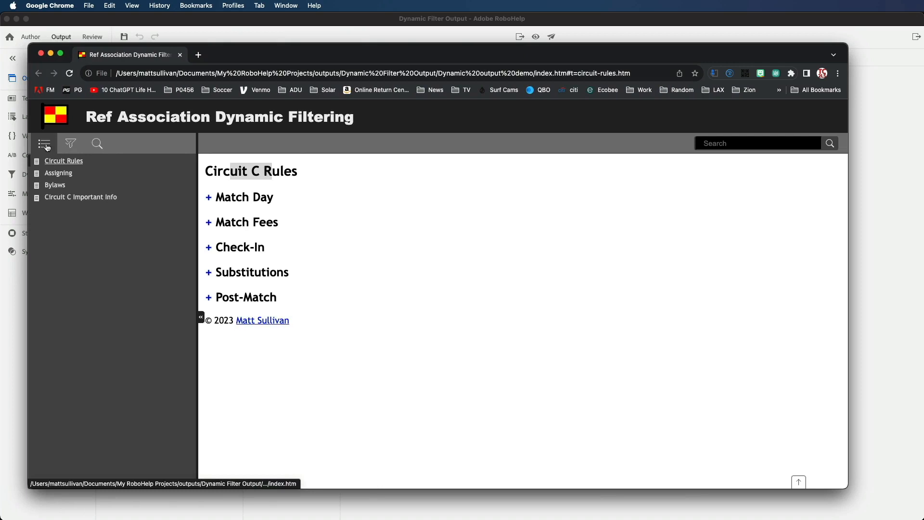
pyautogui.click(71, 144)
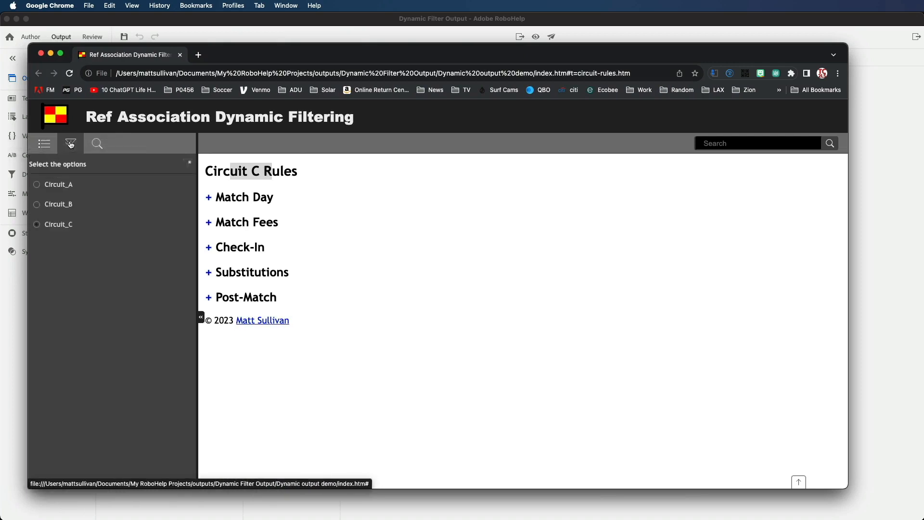
pyautogui.click(37, 185)
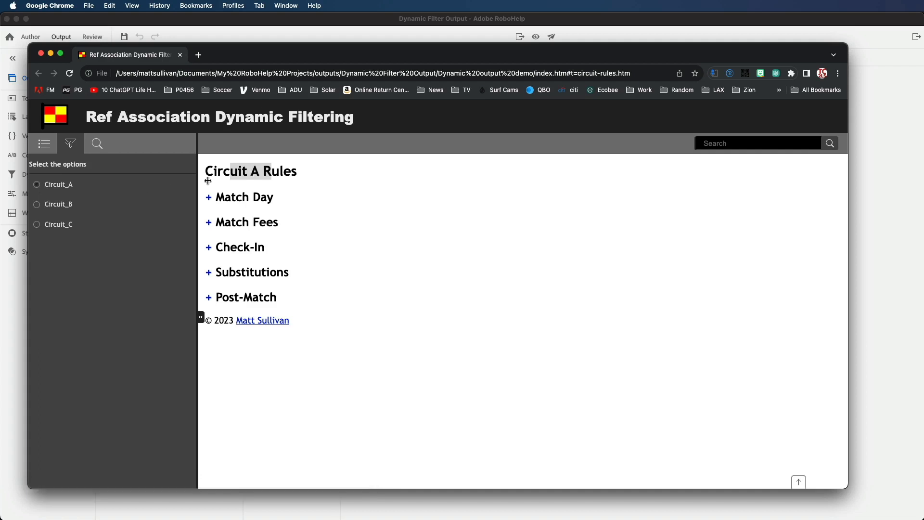
pyautogui.click(209, 223)
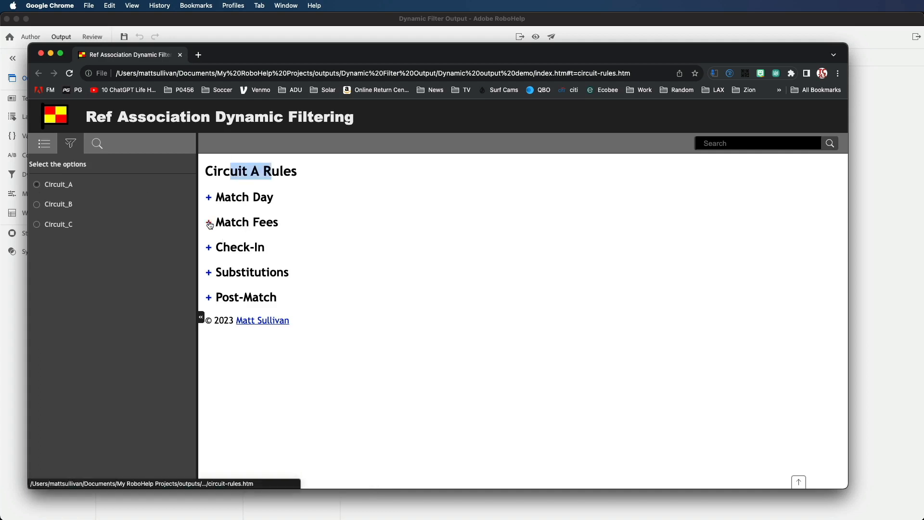
pyautogui.click(37, 205)
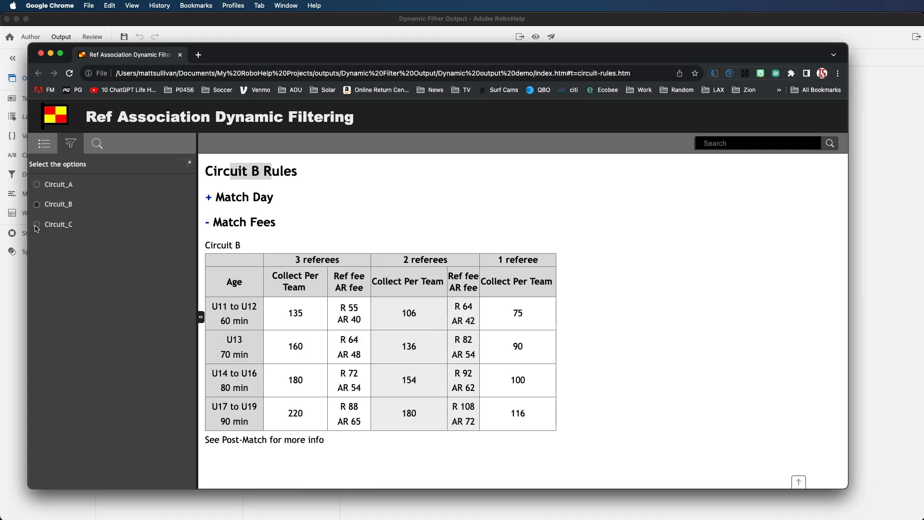
pyautogui.click(37, 225)
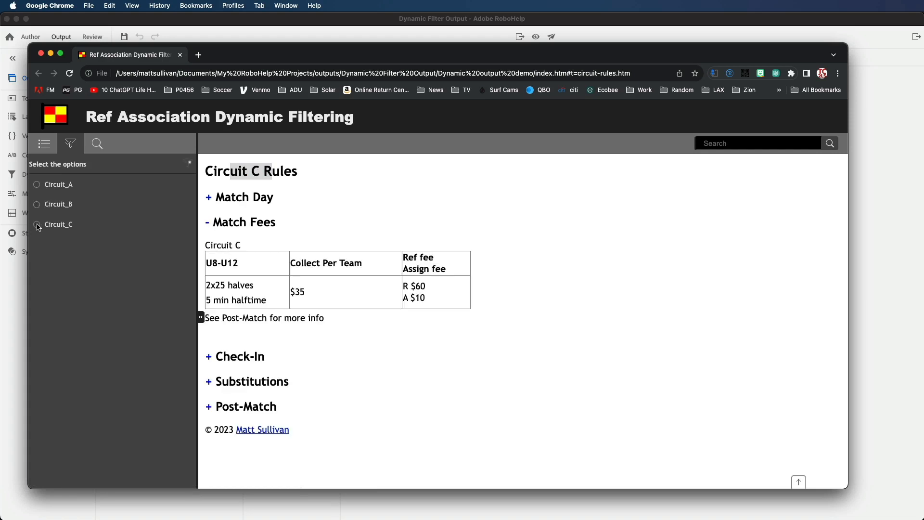
# Step: Read the Circuit C Important Info topic from the output's table of contents
pyautogui.click(48, 144)
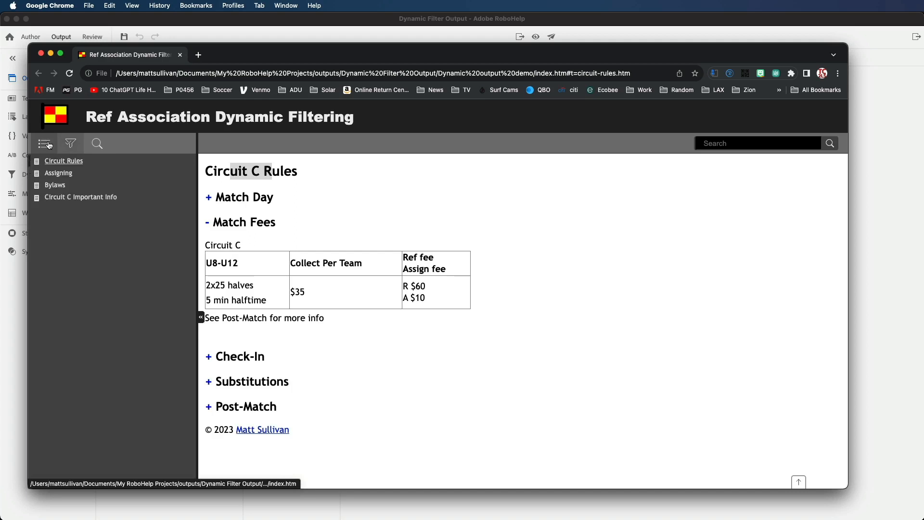
pyautogui.click(65, 200)
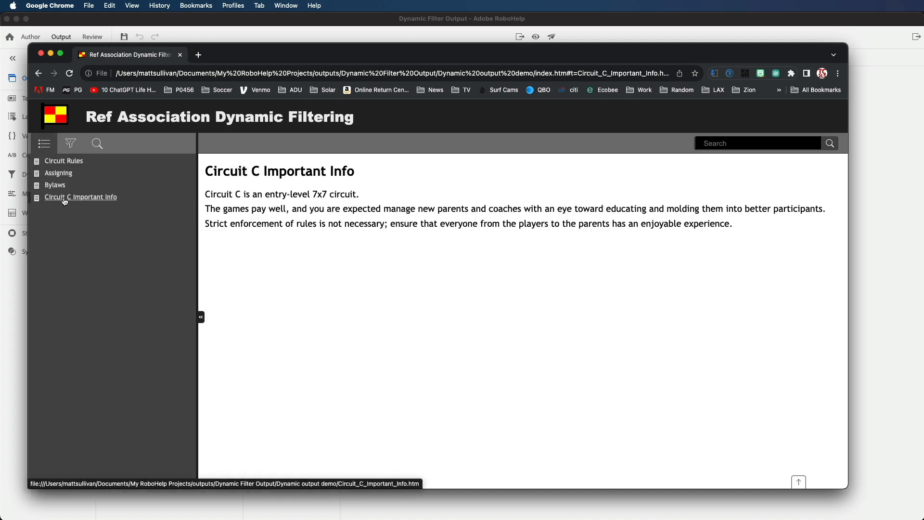
pyautogui.moveTo(298, 194); pyautogui.dragTo(353, 226)
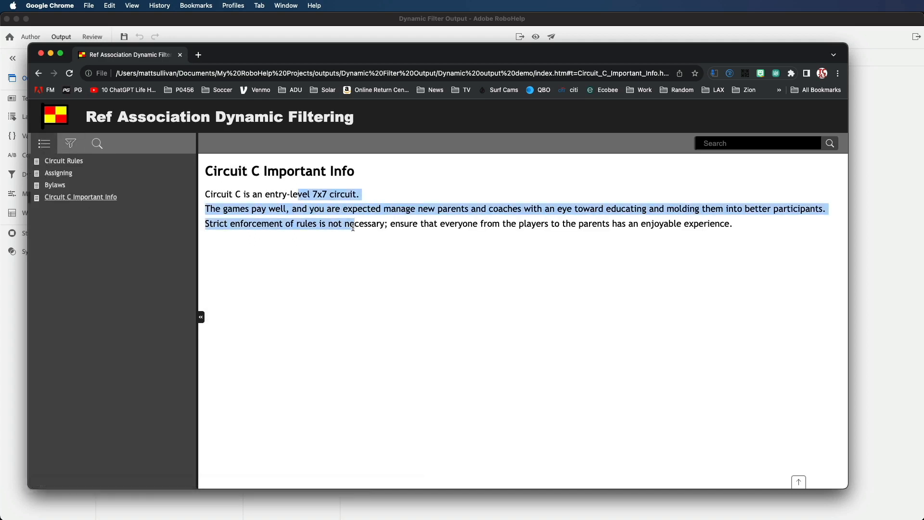
pyautogui.click(441, 284)
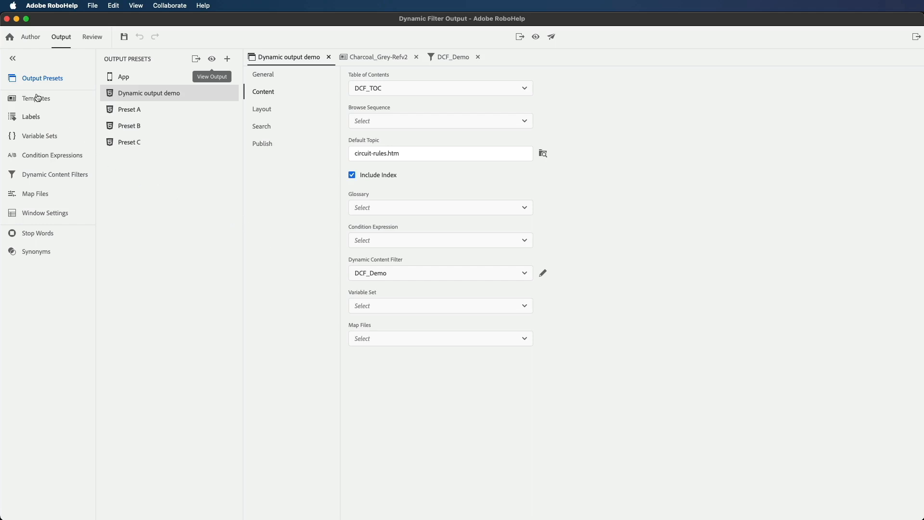
# Step: In RoboHelp, edit the preset's Charcoal_Grey-Refv2 template so that its layout's default panel is Filter, and save it
pyautogui.click(37, 79)
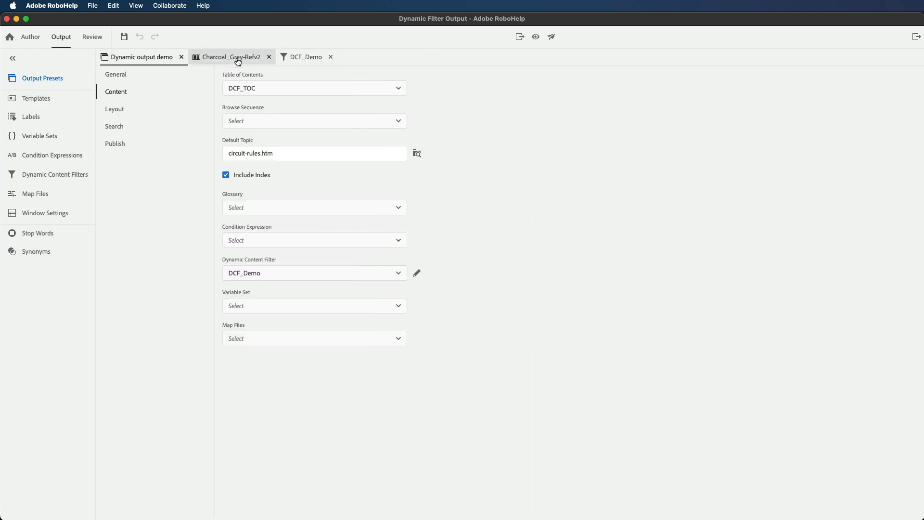
pyautogui.click(120, 112)
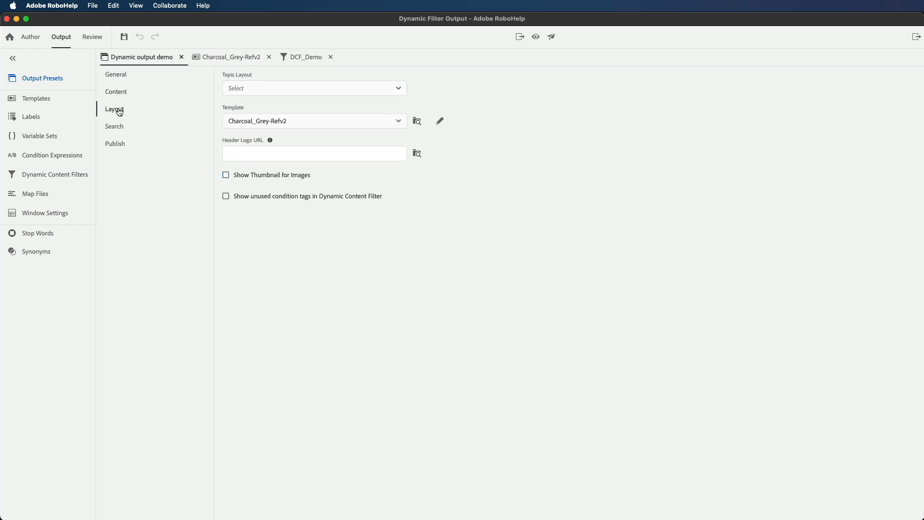
pyautogui.click(118, 96)
pyautogui.click(118, 112)
pyautogui.click(440, 122)
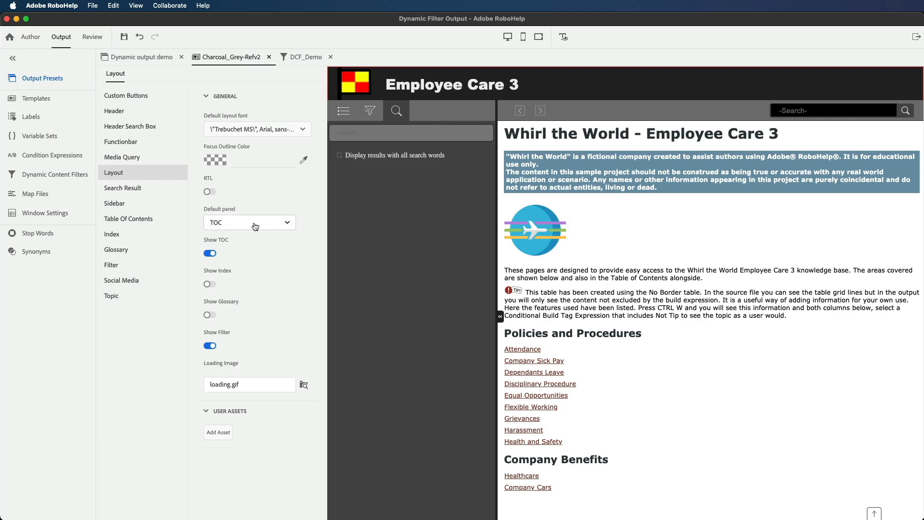
pyautogui.click(287, 227)
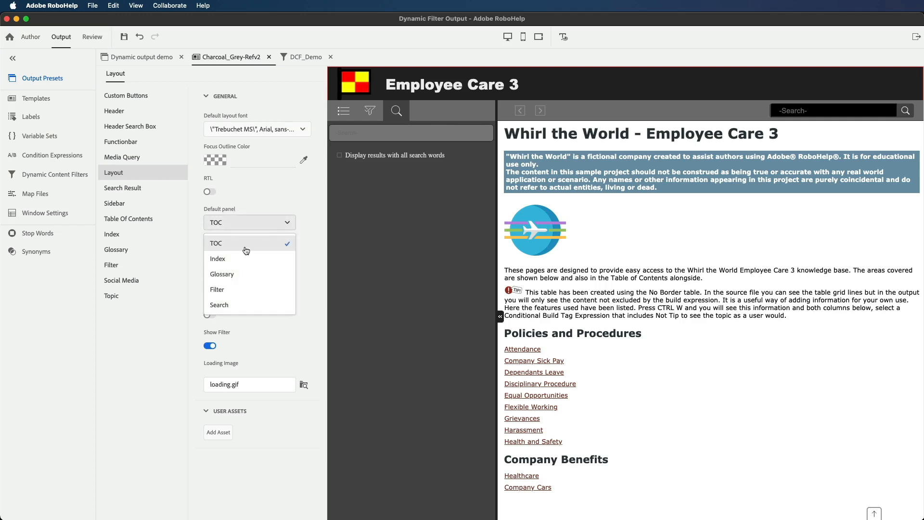
pyautogui.click(222, 292)
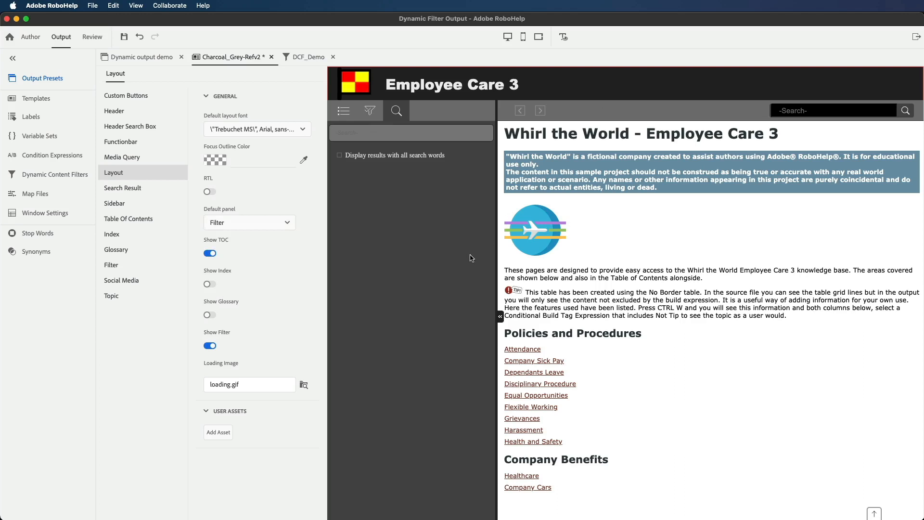
pyautogui.press('super+s')
# Step: Regenerate the Dynamic output demo preset and view its output in the browser
pyautogui.click(38, 82)
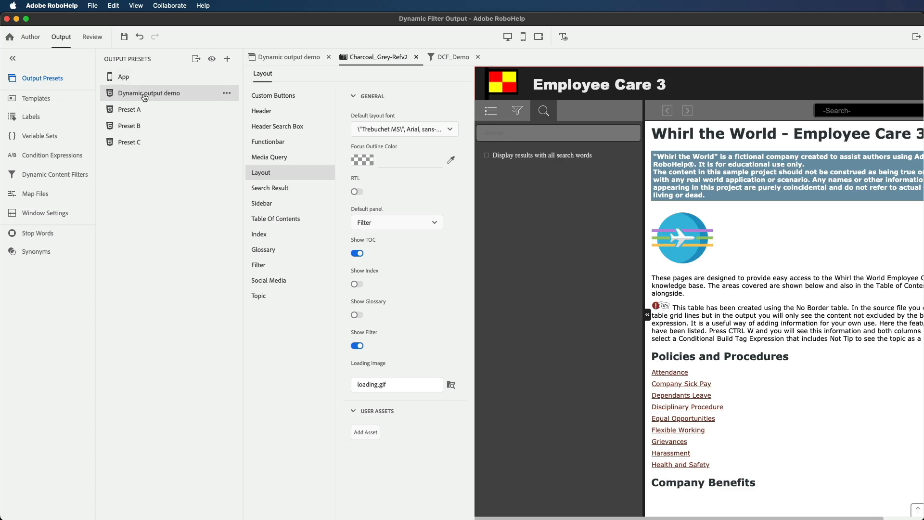
pyautogui.click(196, 59)
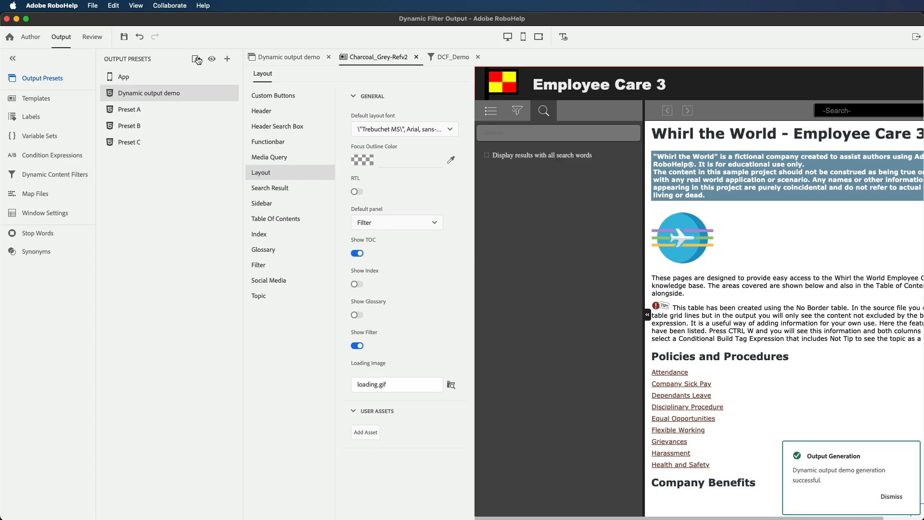
pyautogui.click(212, 58)
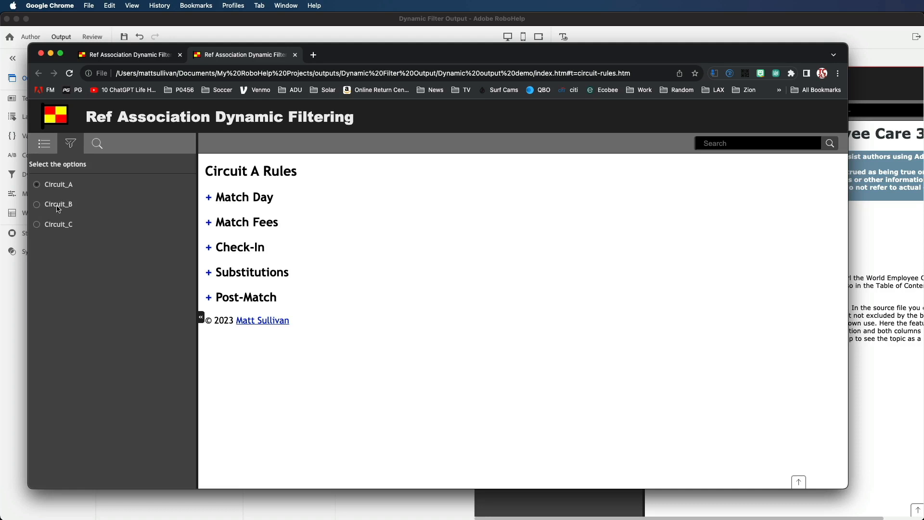
# Step: Filter the new output by Circuit_B and narrow the browser window to check the tablet and phone layouts
pyautogui.click(36, 206)
pyautogui.moveTo(848, 291); pyautogui.dragTo(623, 286)
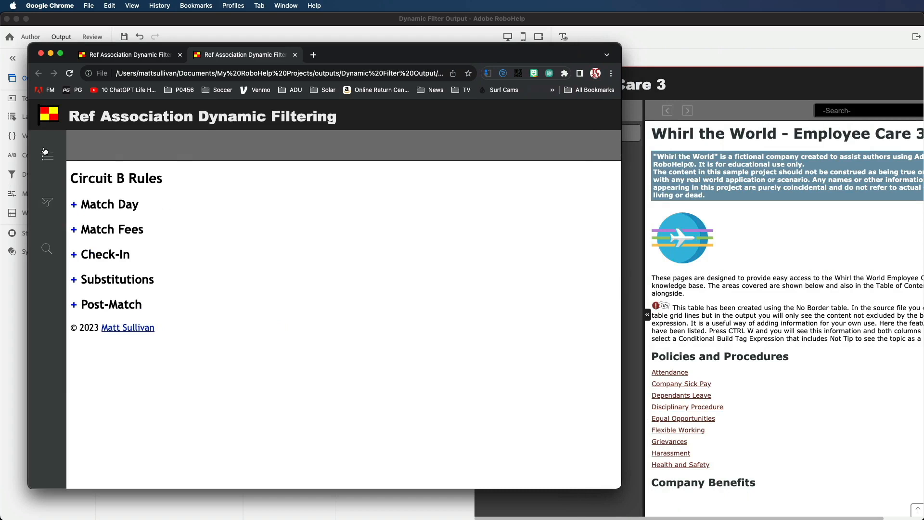
pyautogui.click(48, 204)
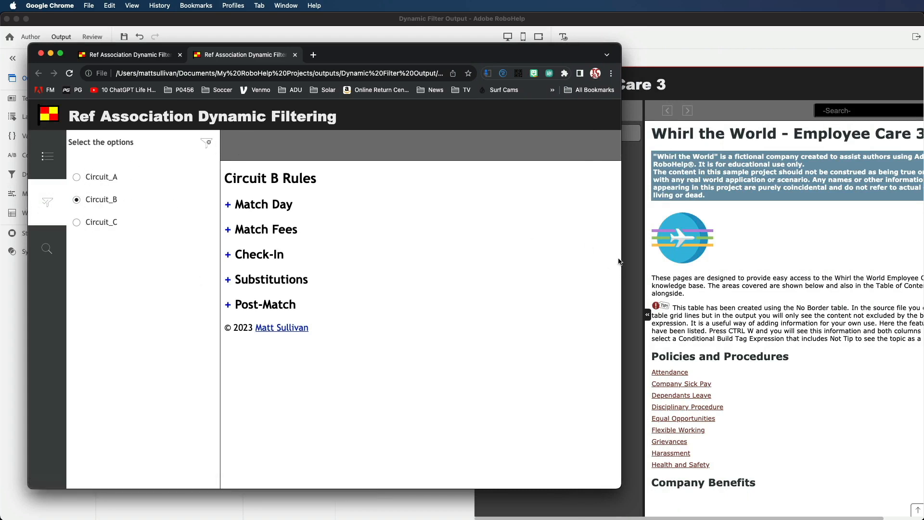
pyautogui.moveTo(620, 257); pyautogui.dragTo(268, 242)
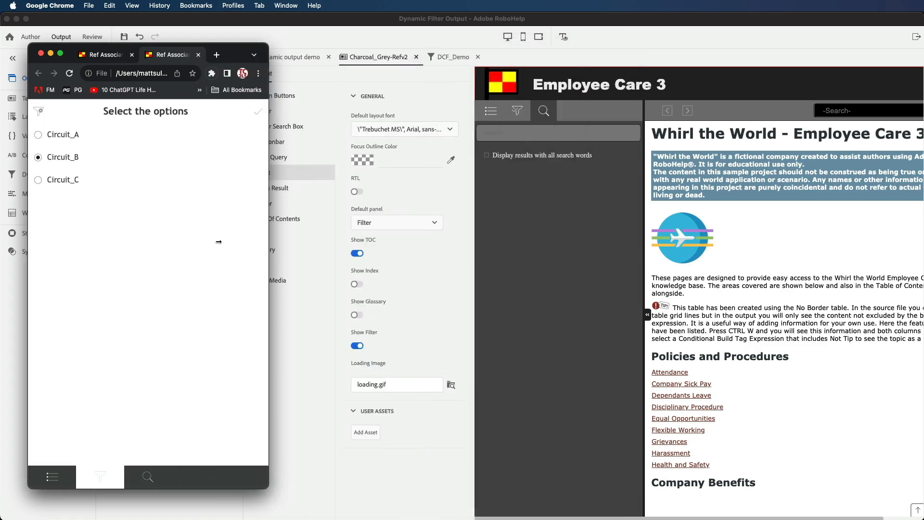
pyautogui.moveTo(241, 56); pyautogui.dragTo(605, 71)
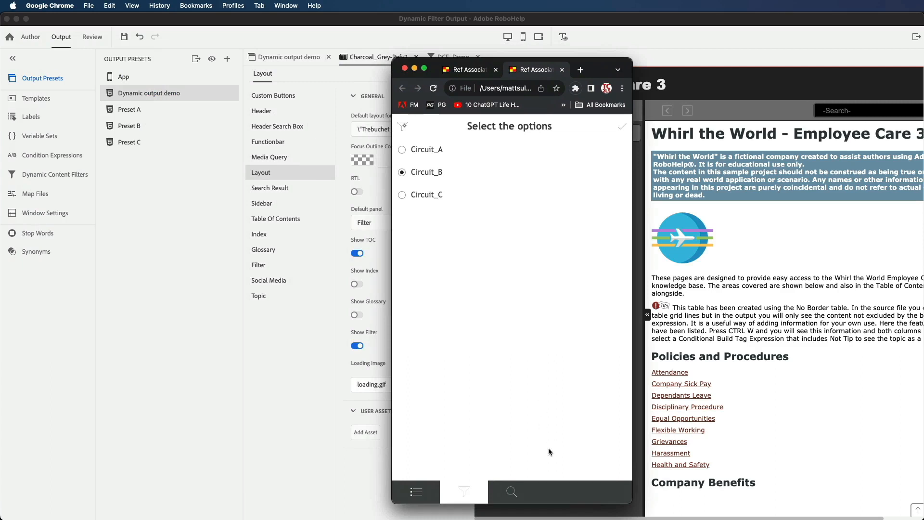
# Step: Hide and show the filter options in the phone layout to check the Circuit B Rules topic behind them
pyautogui.click(464, 492)
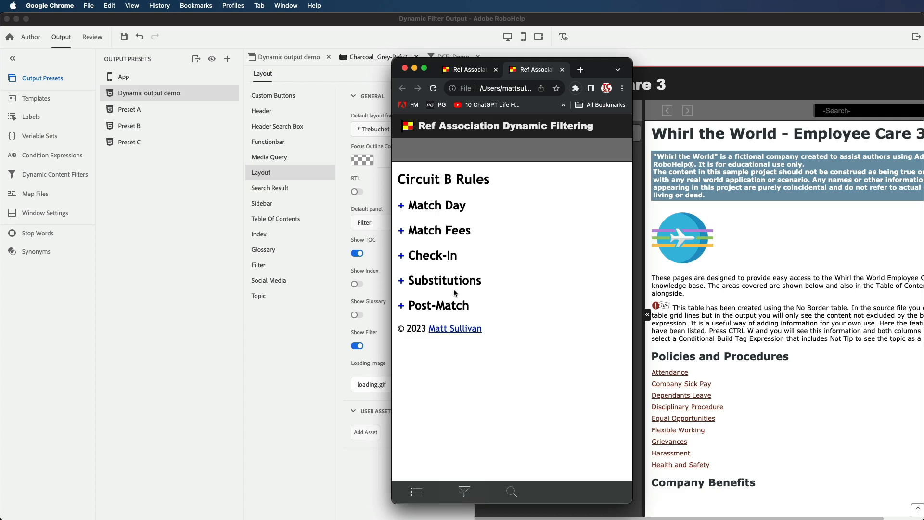
pyautogui.click(465, 490)
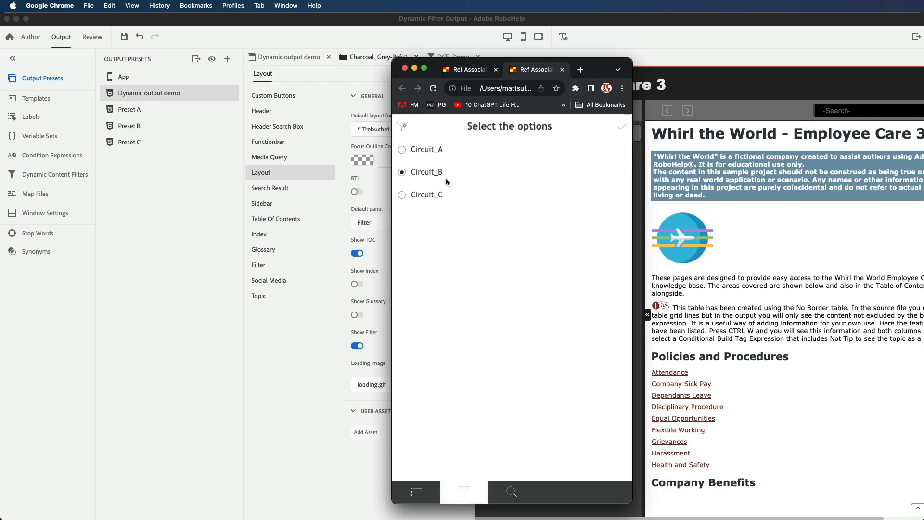
pyautogui.click(465, 491)
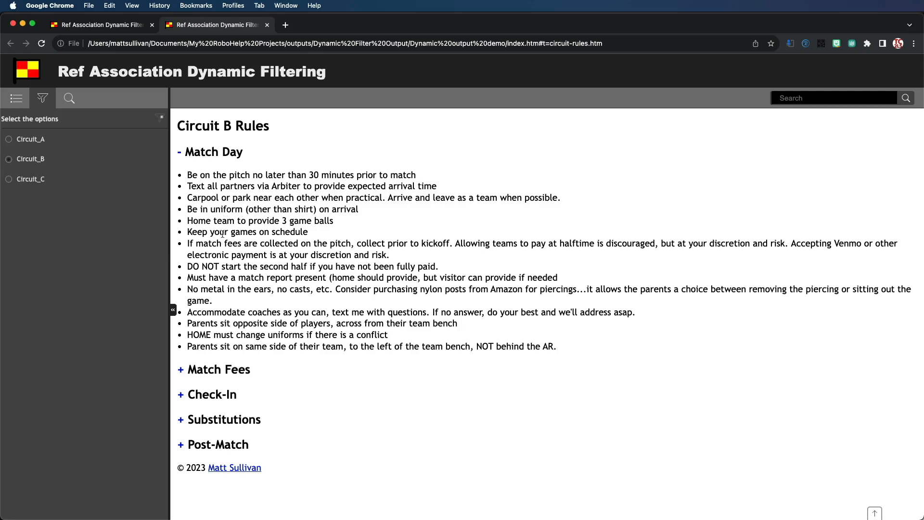
# Step: Compare the output's "Home team to provide 3 game balls" item with its condition tags in the Circuit Rules topic in RoboHelp
pyautogui.moveTo(193, 220); pyautogui.dragTo(310, 222)
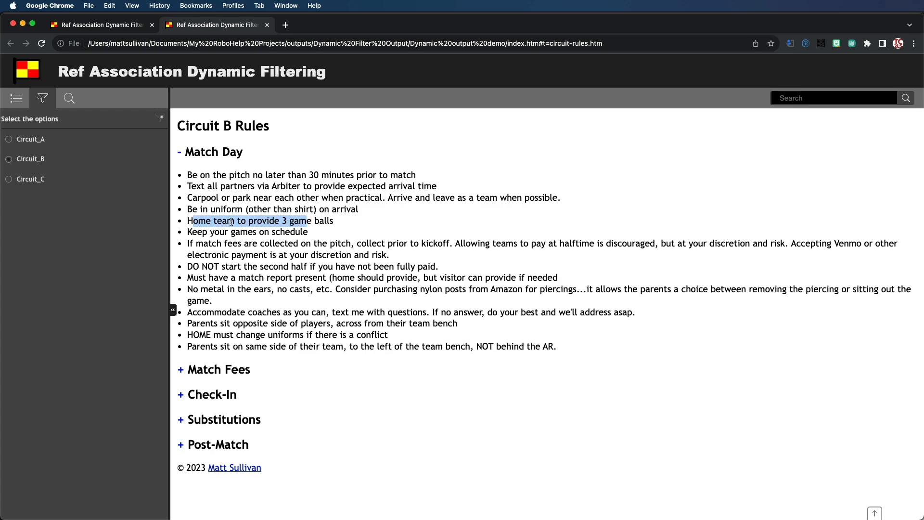
pyautogui.press('super+Tab')
pyautogui.press('super+Tab')
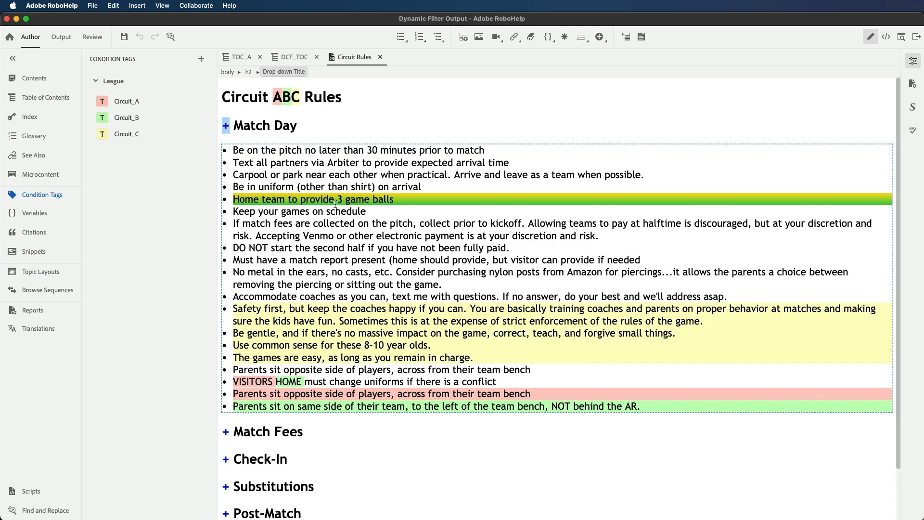
pyautogui.moveTo(353, 200); pyautogui.dragTo(281, 200)
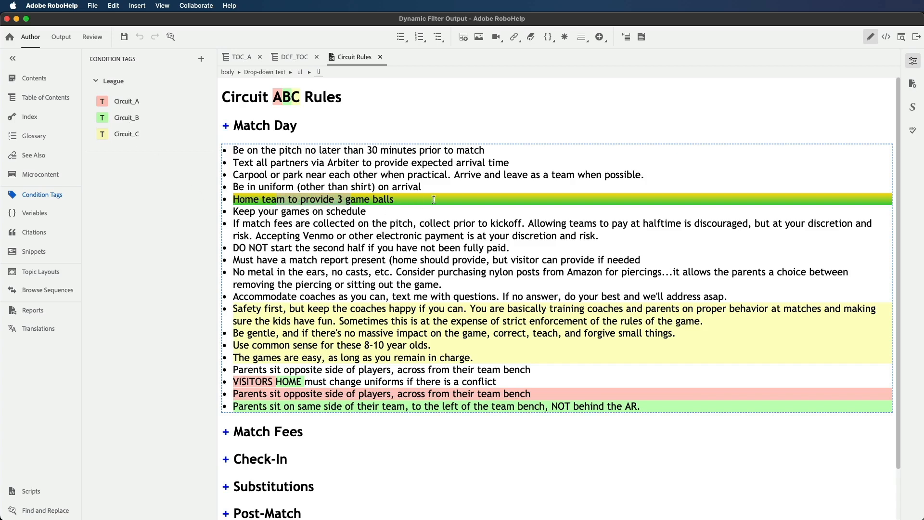
pyautogui.moveTo(434, 200)
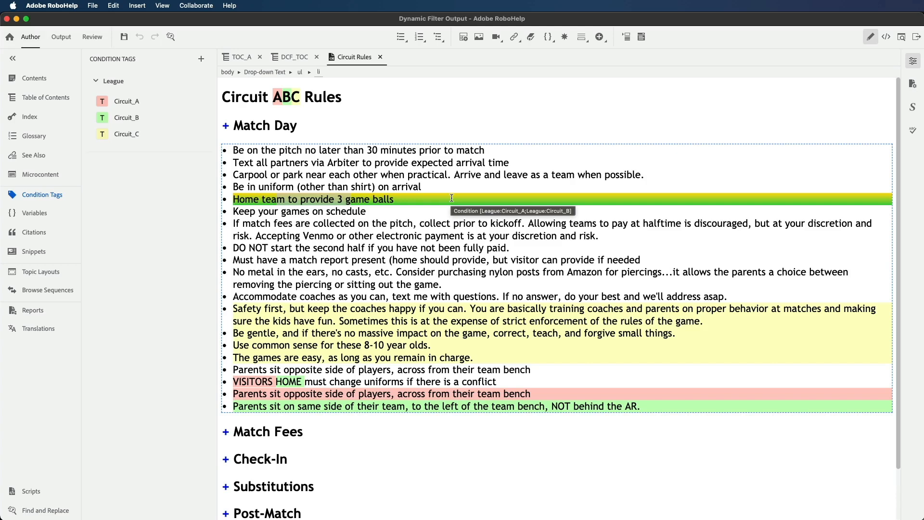
# Step: Switch to the browser and filter the output by Circuit_A, Circuit_B, Circuit_C and again Circuit_B, comparing the Match Day items
pyautogui.press('super+Tab')
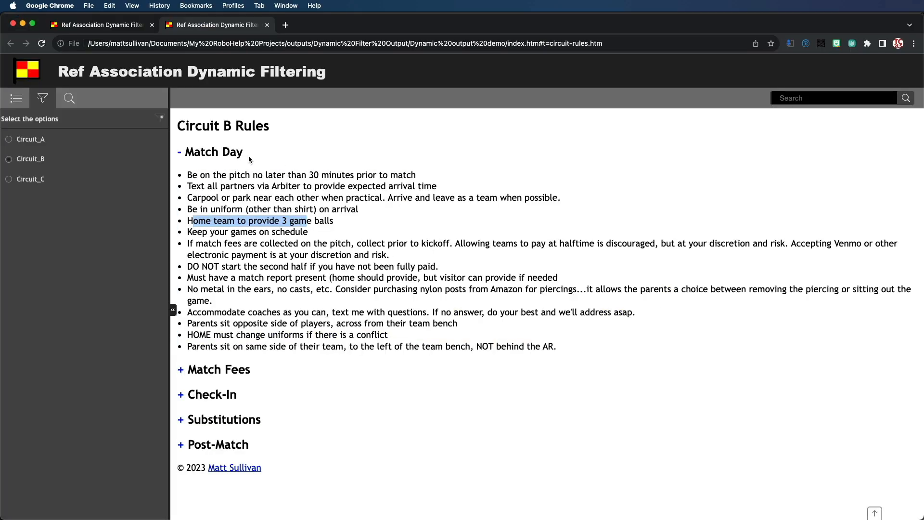
pyautogui.click(10, 140)
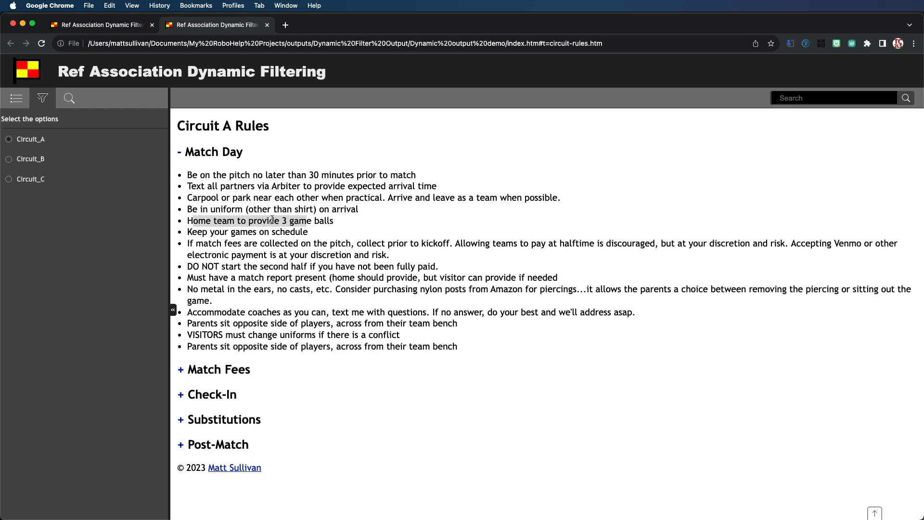
pyautogui.click(9, 160)
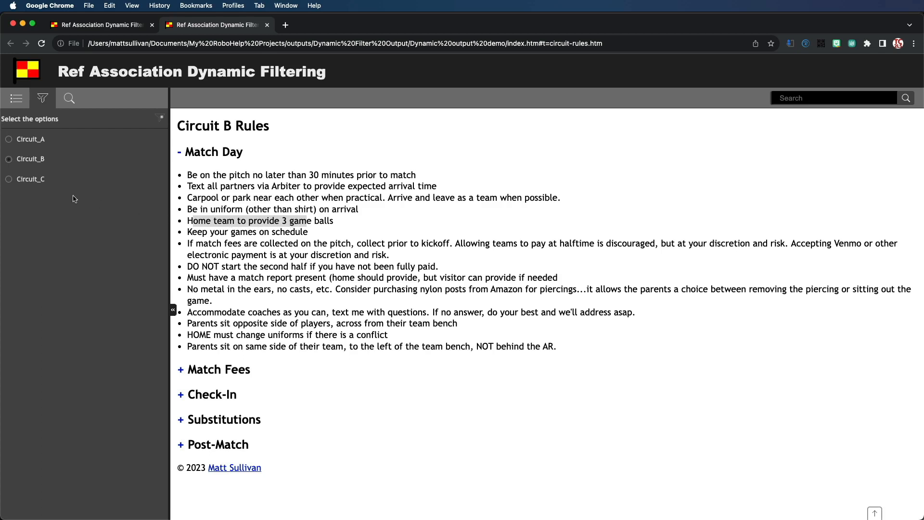
pyautogui.click(9, 180)
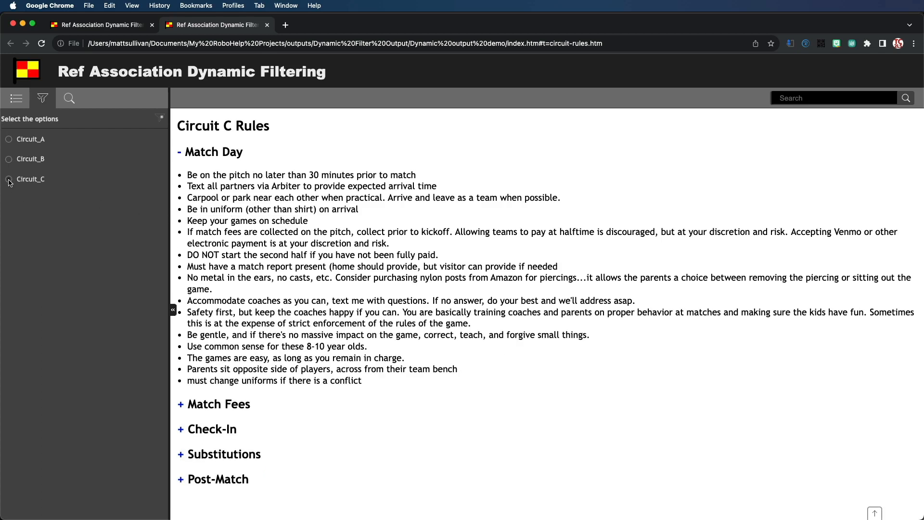
pyautogui.moveTo(221, 198); pyautogui.dragTo(271, 244)
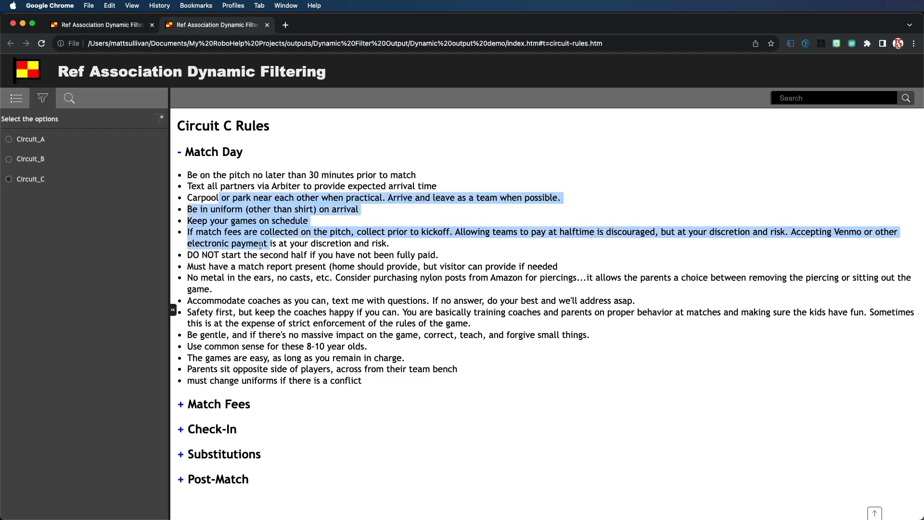
pyautogui.click(10, 162)
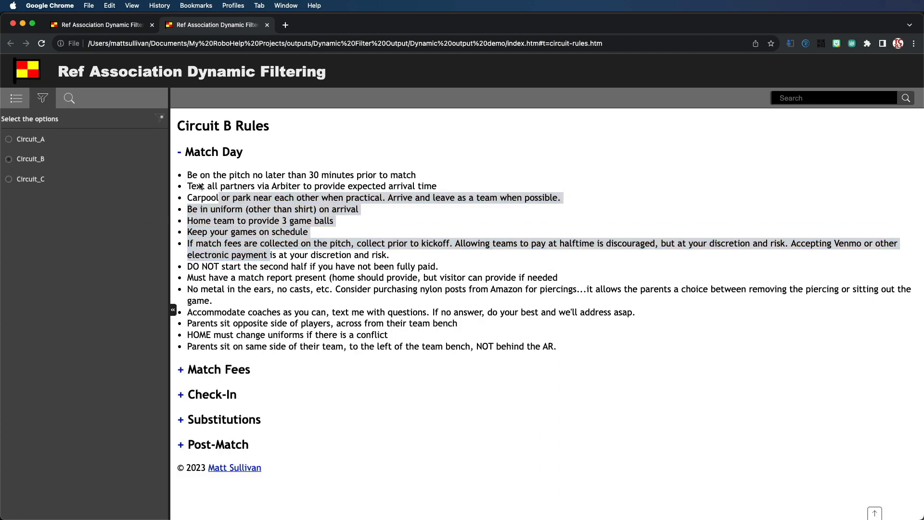
# Step: Inspect the "Home team to provide 3 game balls" list item in the browser's developer tools and expand its element
pyautogui.click(241, 197)
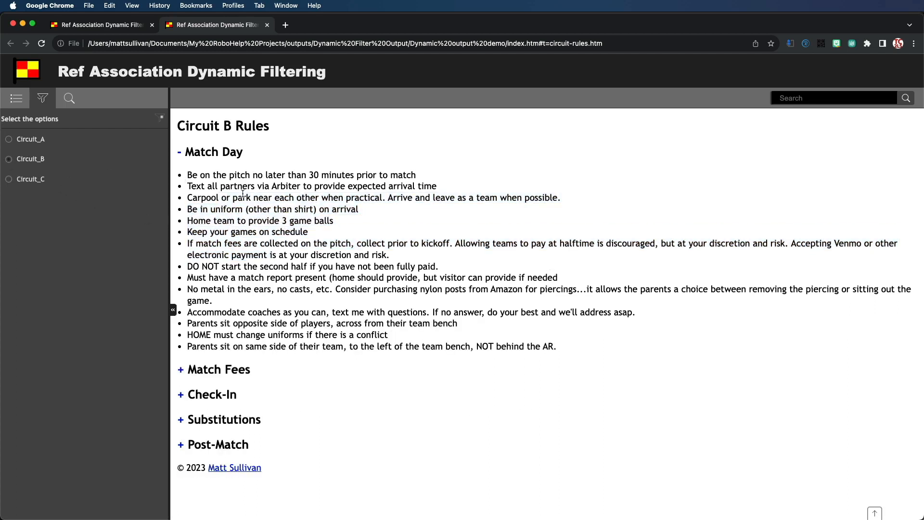
pyautogui.doubleClick(225, 222)
pyautogui.rightClick(225, 223)
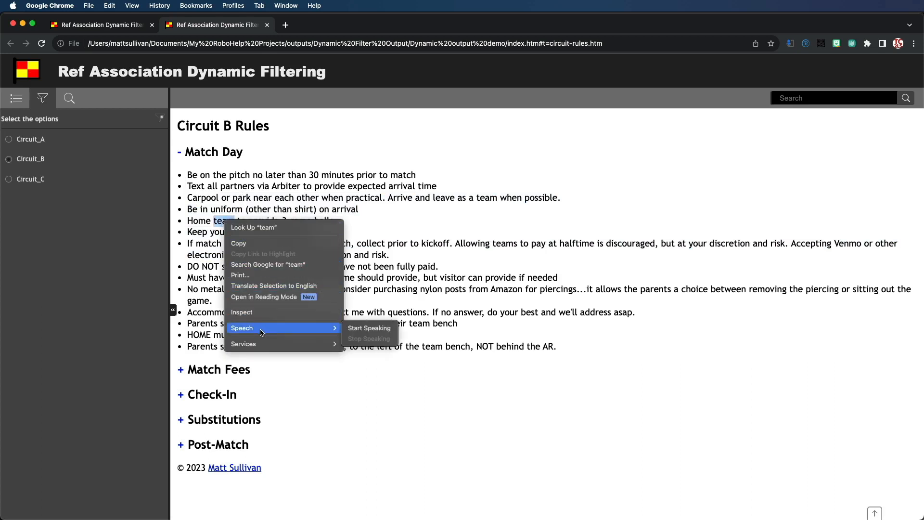
pyautogui.click(241, 312)
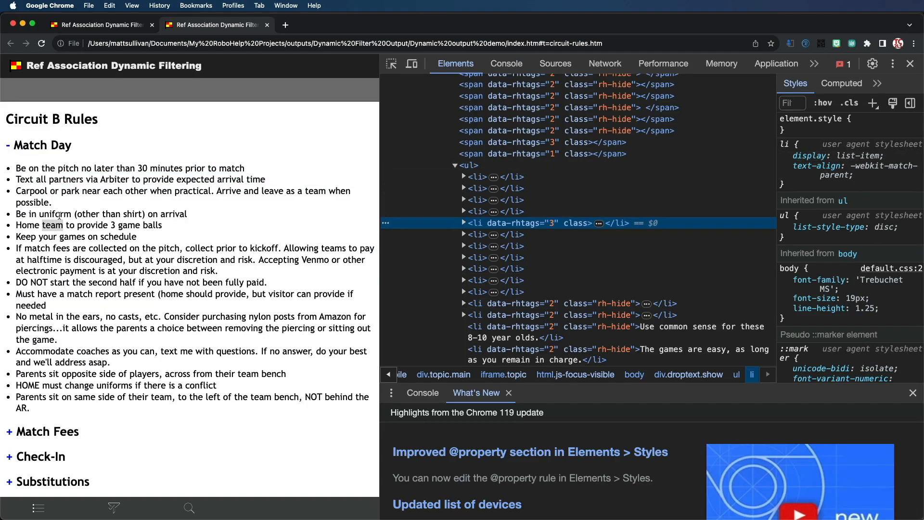
pyautogui.rightClick(55, 227)
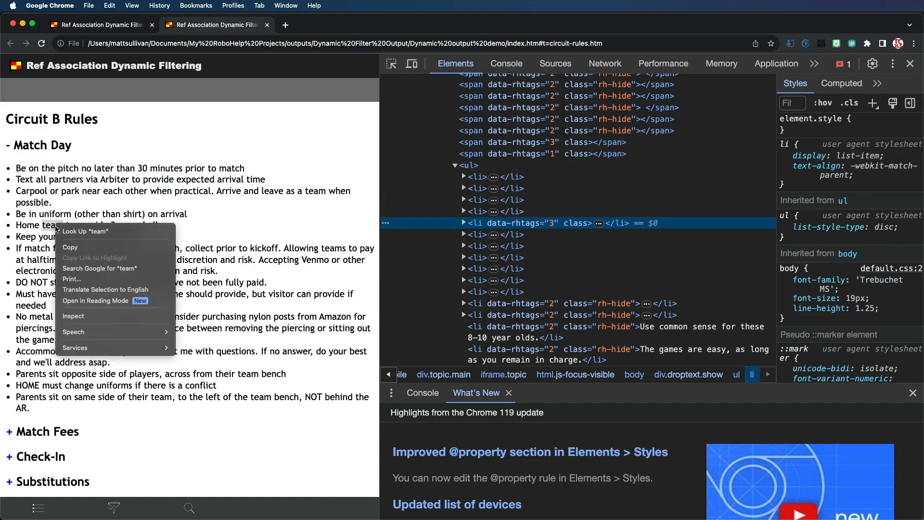
pyautogui.click(79, 316)
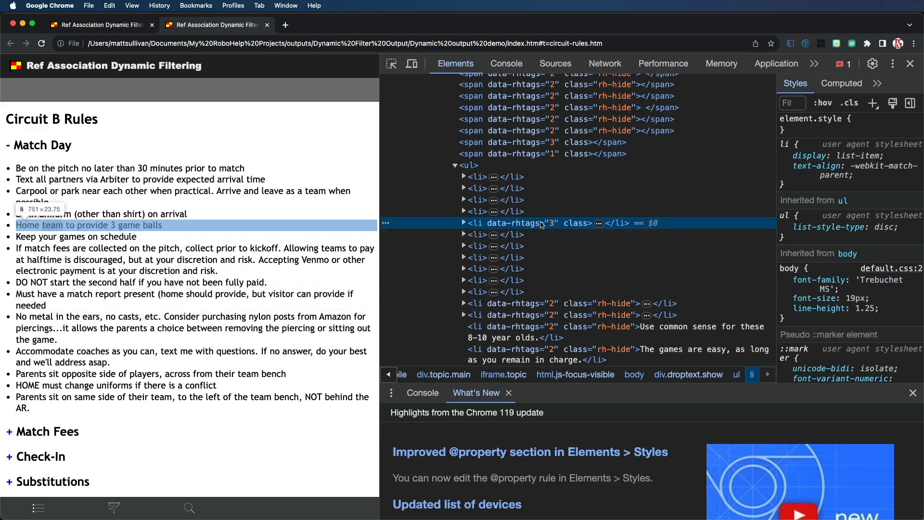
pyautogui.click(464, 224)
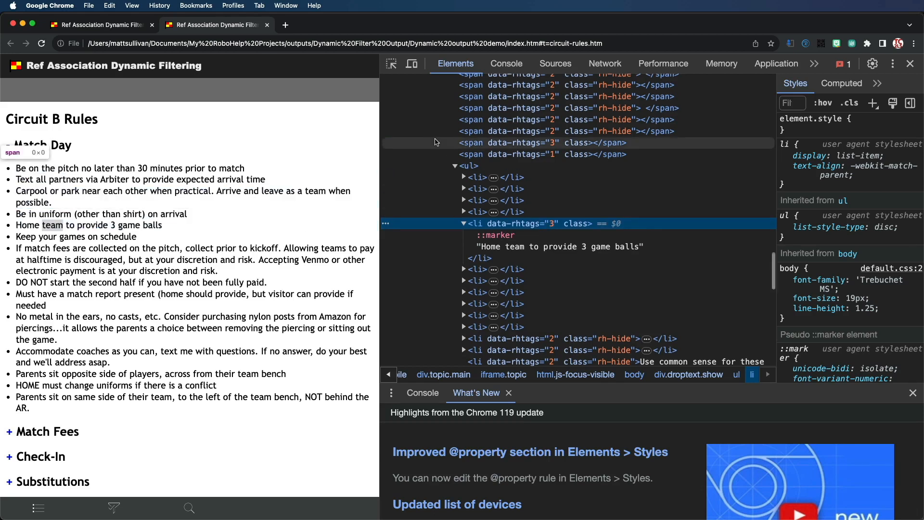
# Step: Switch to RoboHelp and view the Circuit Rules topic's source code to check the game balls item's data-condition attribute
pyautogui.press('super+Tab')
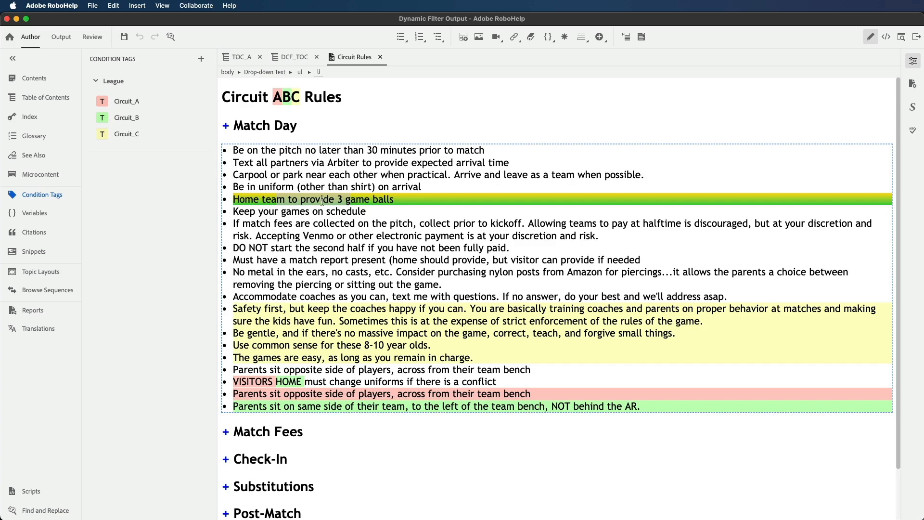
pyautogui.rightClick(322, 201)
pyautogui.click(567, 181)
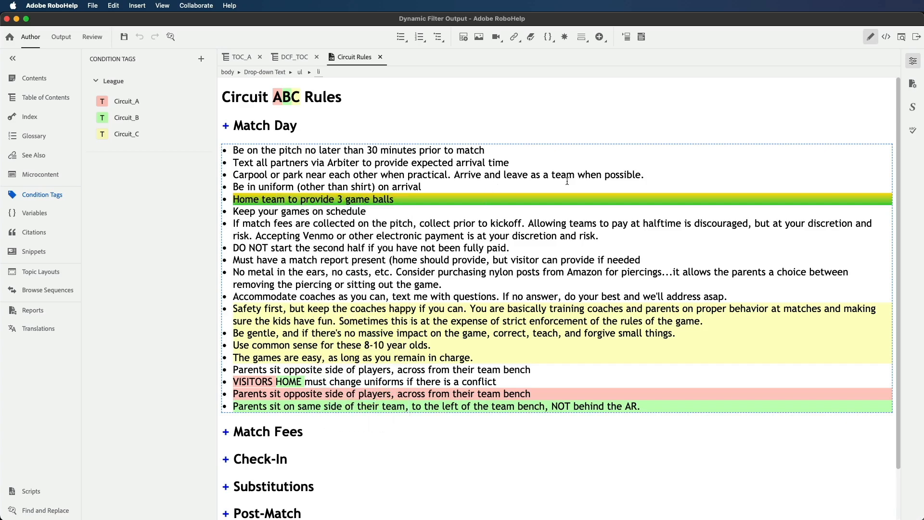
pyautogui.click(887, 38)
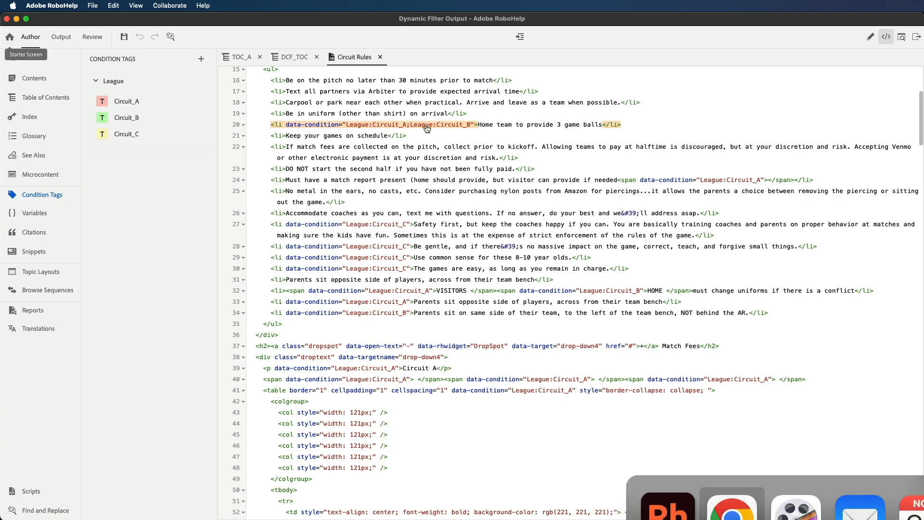
# Step: Return to the browser, filter the output by Circuit_C and examine the game balls item's class and text in the inspected code
pyautogui.click(727, 507)
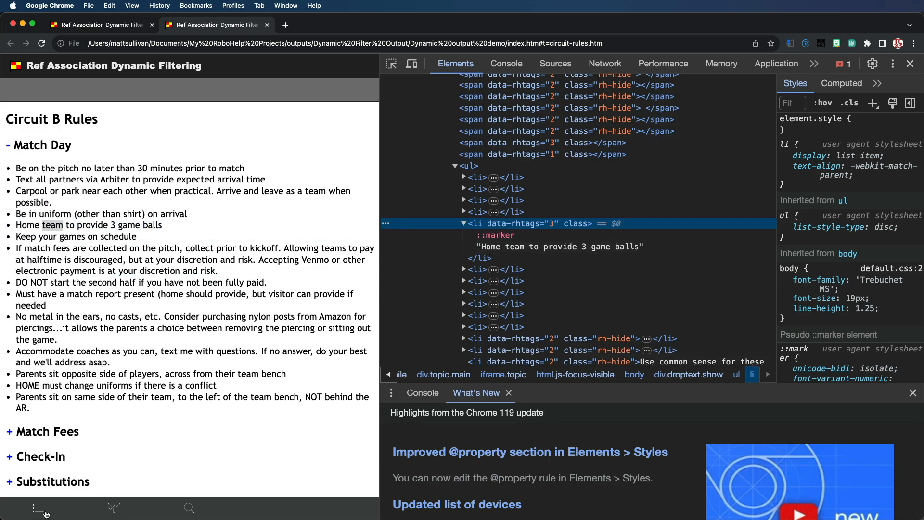
pyautogui.click(114, 509)
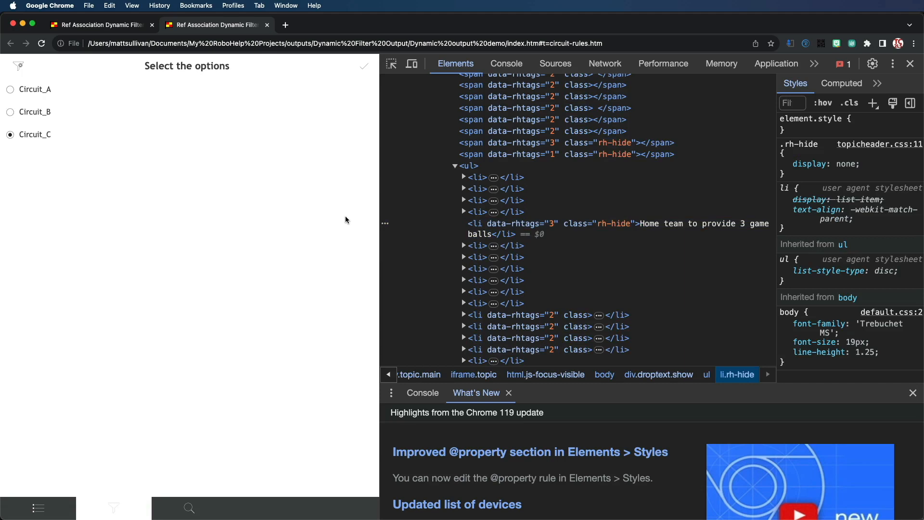
pyautogui.click(111, 512)
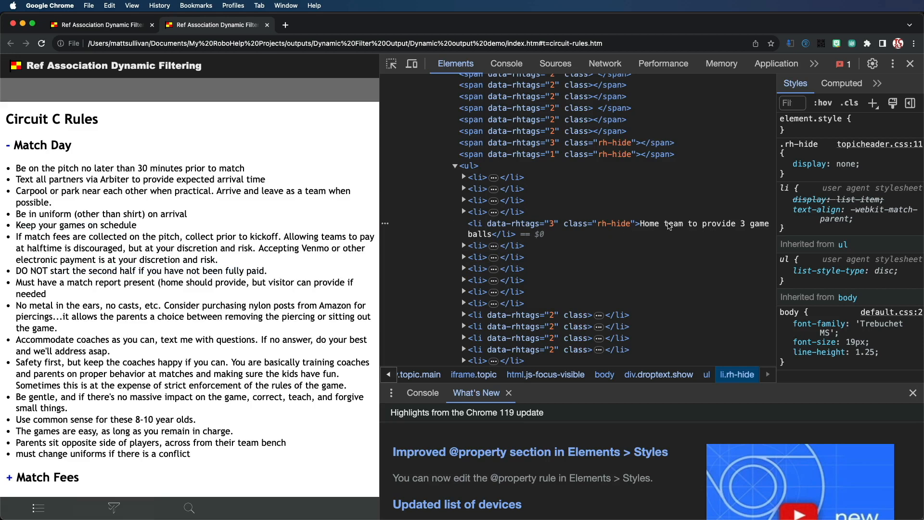
pyautogui.click(677, 226)
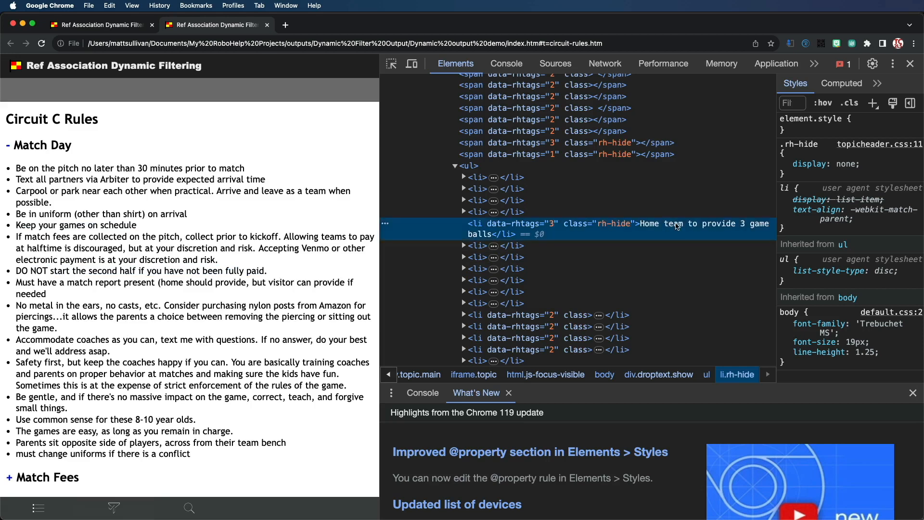
pyautogui.doubleClick(677, 226)
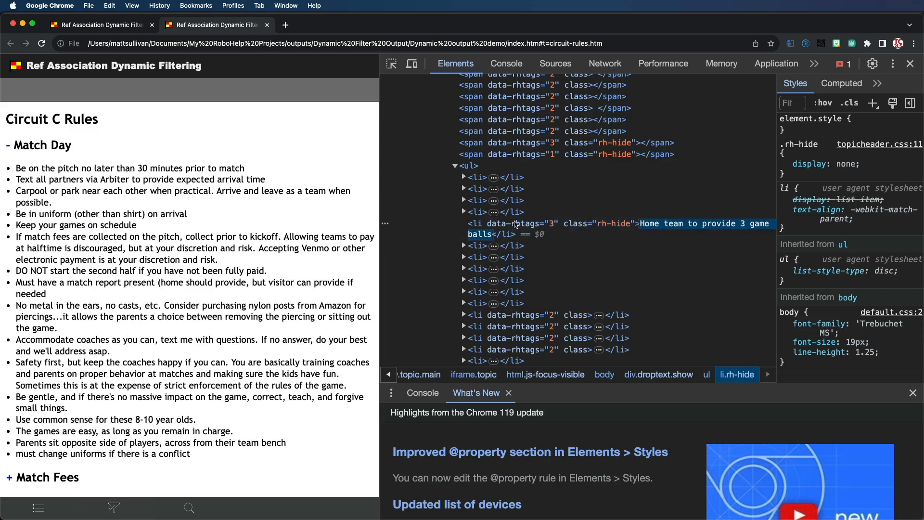
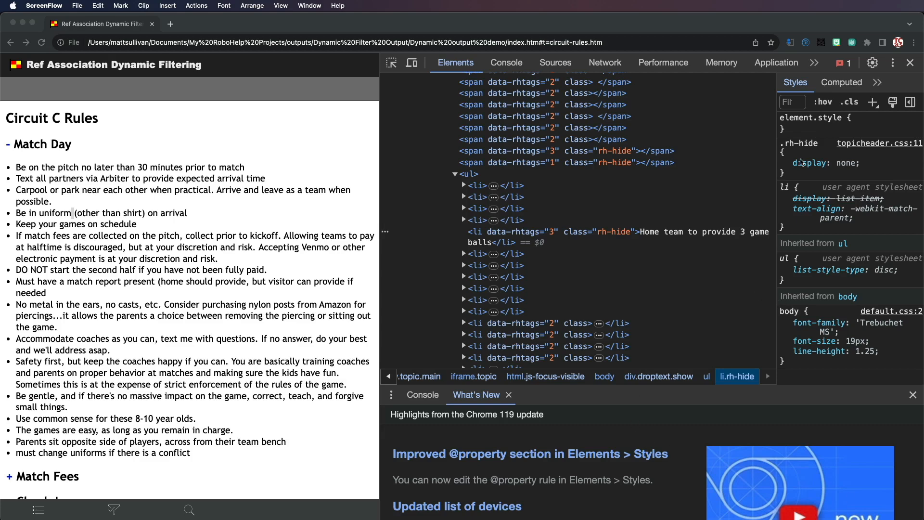
# Step: Close the developer tools and narrow the browser window to the phone layout, showing and hiding its filter options
pyautogui.click(911, 64)
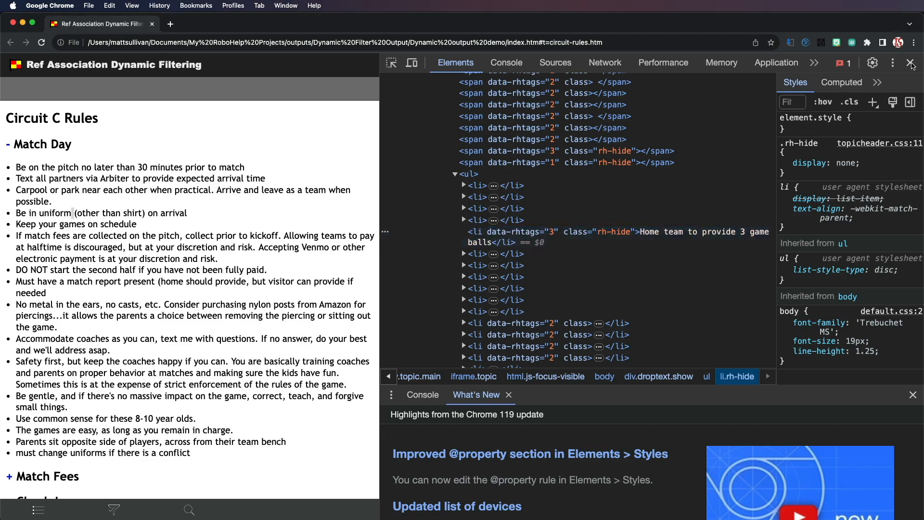
pyautogui.click(912, 64)
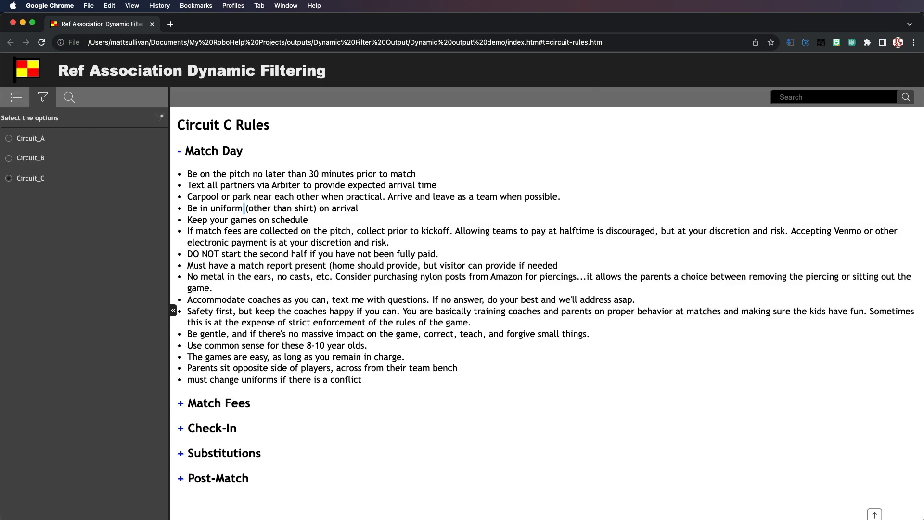
pyautogui.moveTo(921, 166); pyautogui.dragTo(217, 190)
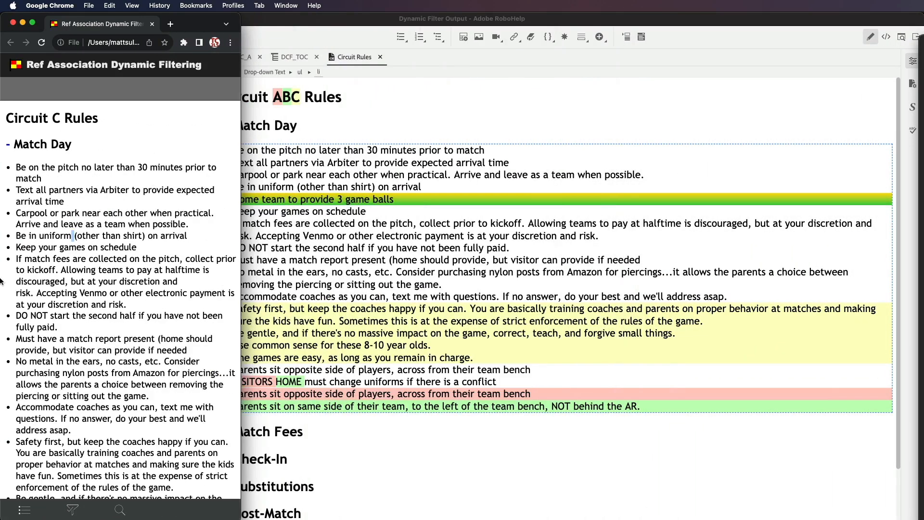
pyautogui.click(73, 512)
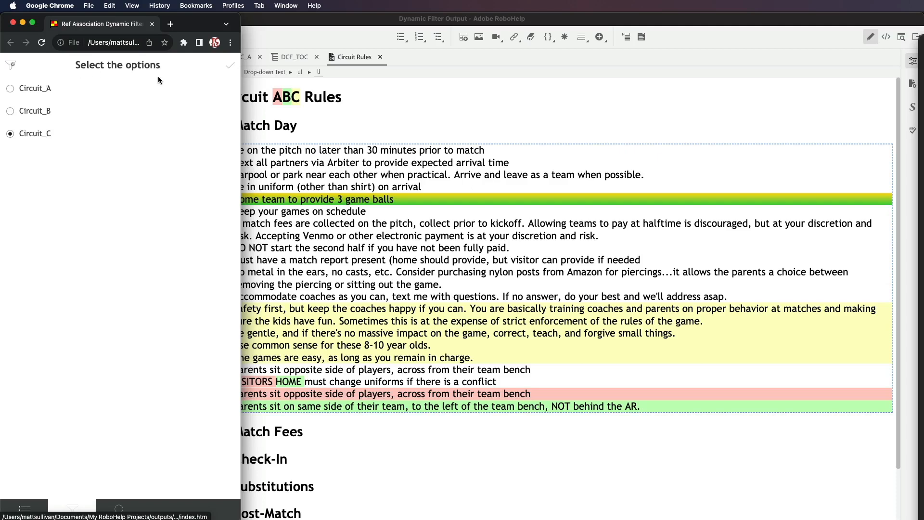
pyautogui.click(72, 508)
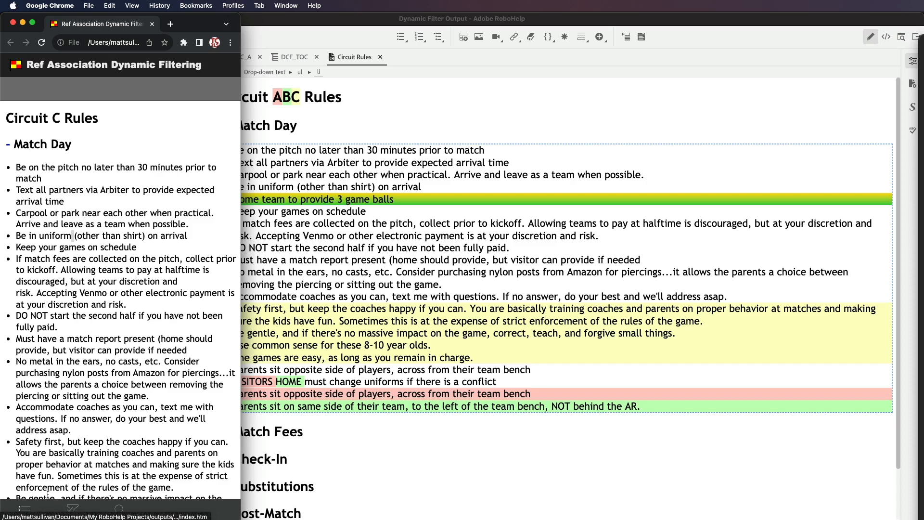
# Step: Switch to RoboHelp, open the Dynamic output demo preset's general settings and select the title text
pyautogui.moveTo(199, 22); pyautogui.dragTo(290, 28)
pyautogui.click(511, 85)
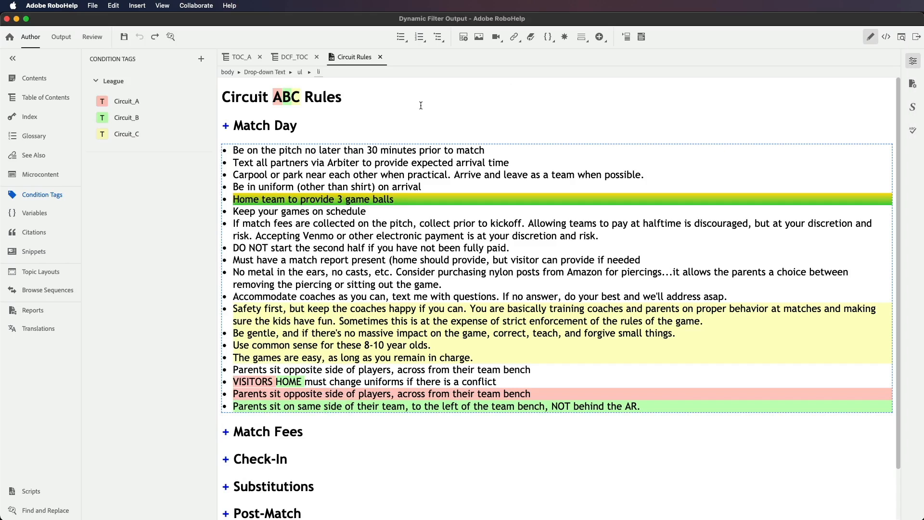
pyautogui.click(62, 36)
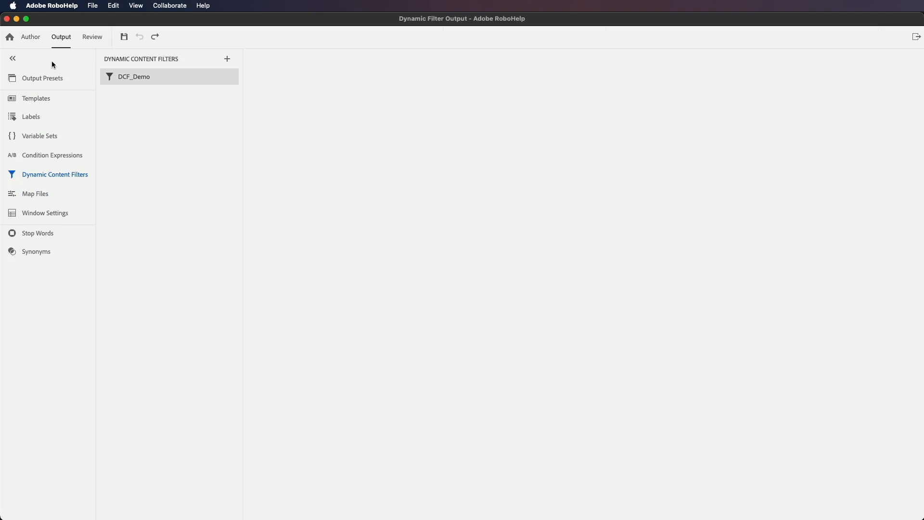
pyautogui.click(39, 80)
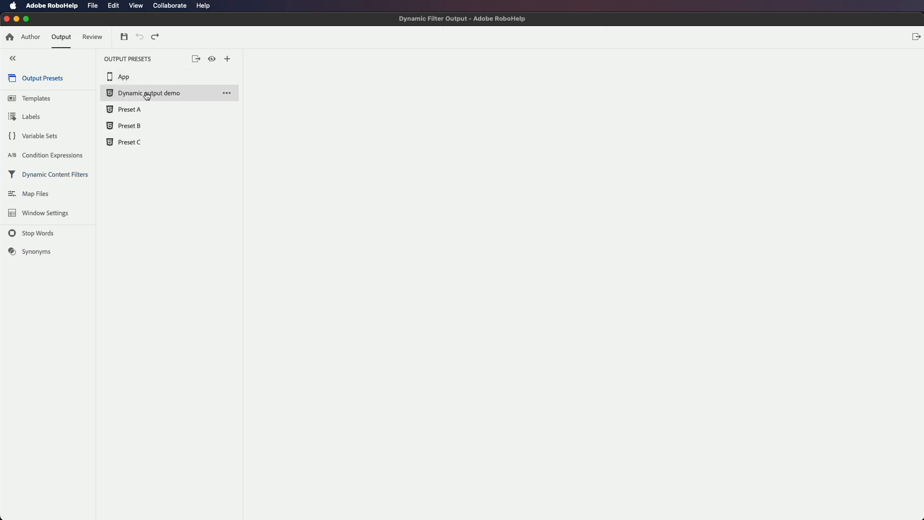
pyautogui.doubleClick(175, 98)
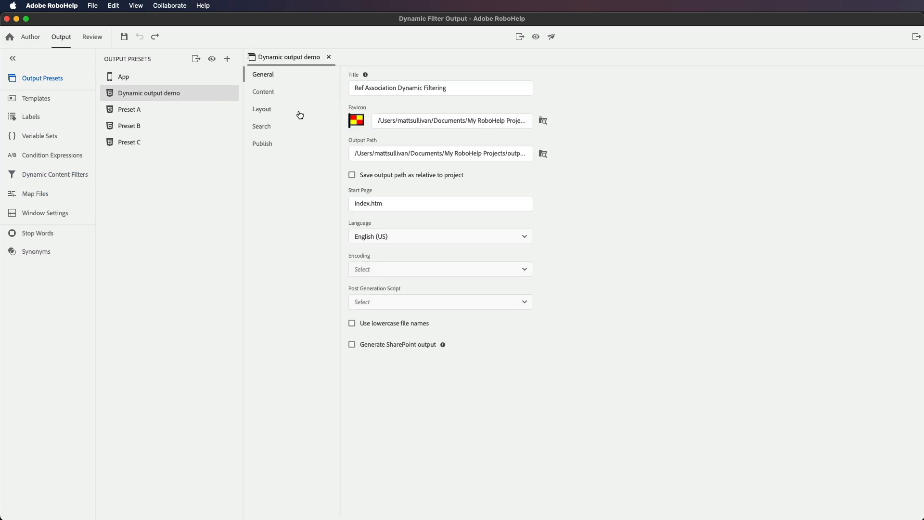
pyautogui.moveTo(465, 88); pyautogui.dragTo(351, 88)
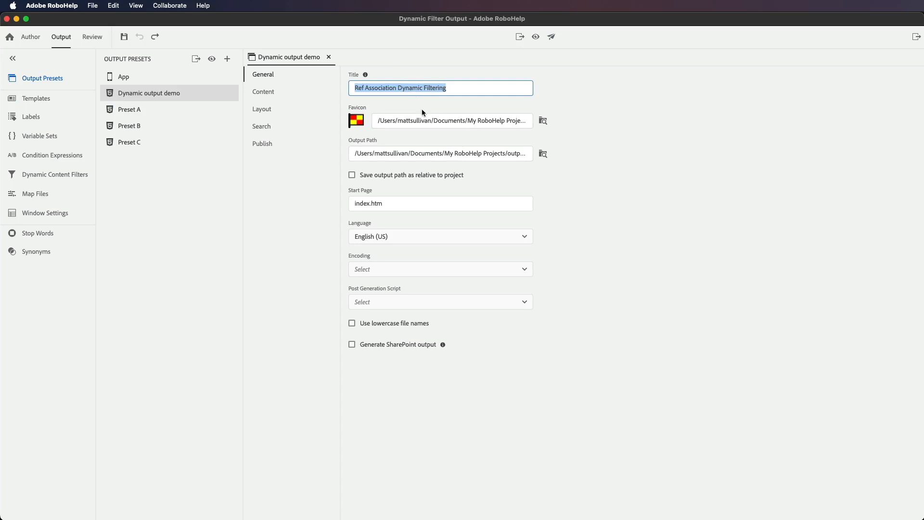
# Step: Open the Charcoal_Grey-Refv2 template from the preset's layout settings and show its Header properties
pyautogui.click(266, 114)
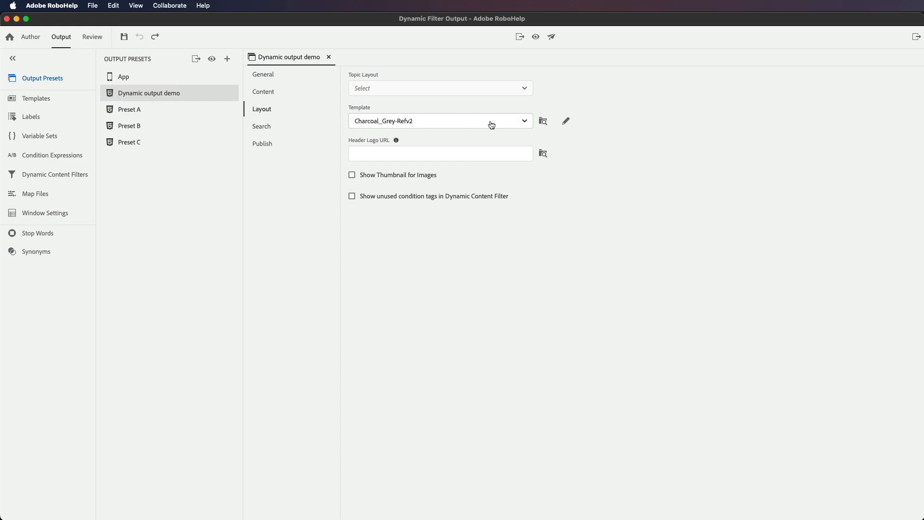
pyautogui.click(568, 123)
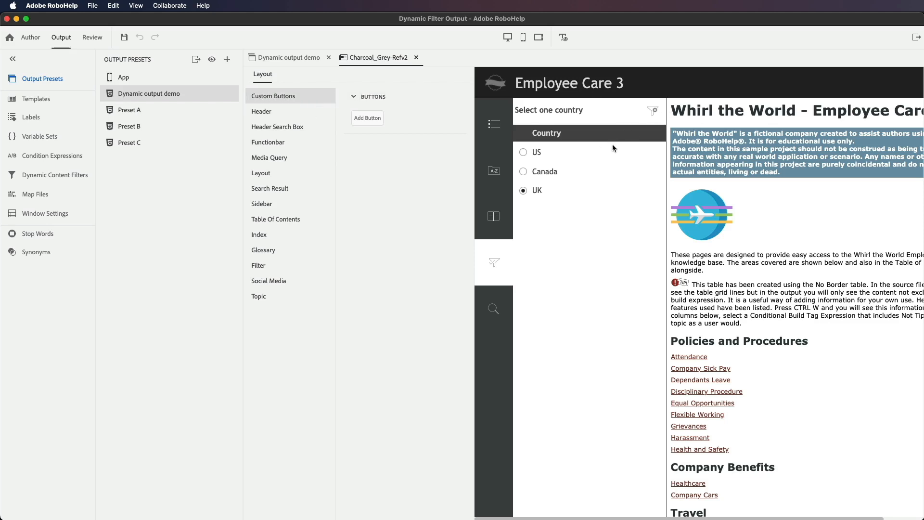
pyautogui.click(263, 113)
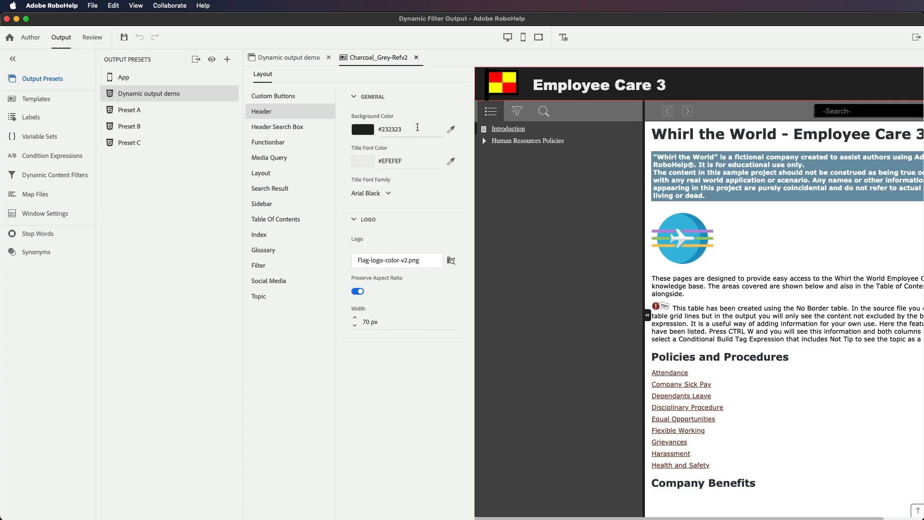
# Step: Try header background colors sampled from the preview's blue note box, dark sidebar and lighter grey panel bar
pyautogui.click(452, 131)
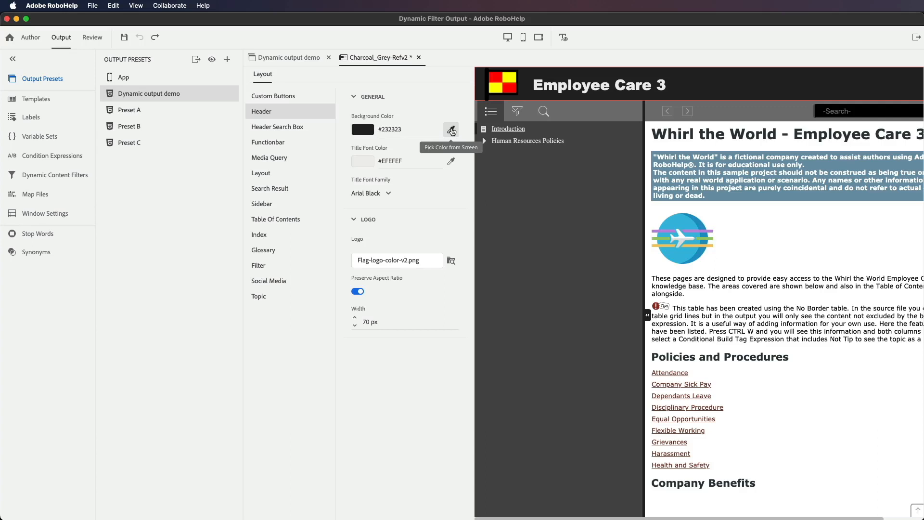
pyautogui.click(452, 131)
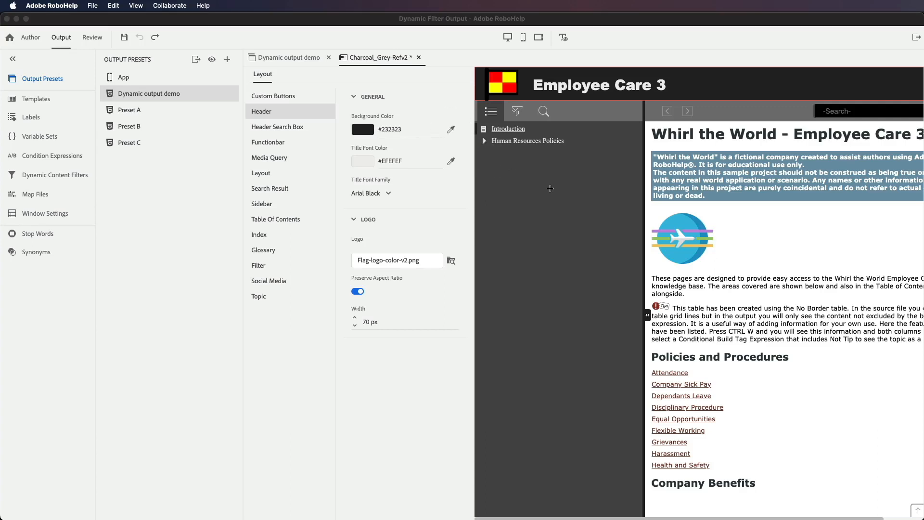
pyautogui.click(780, 193)
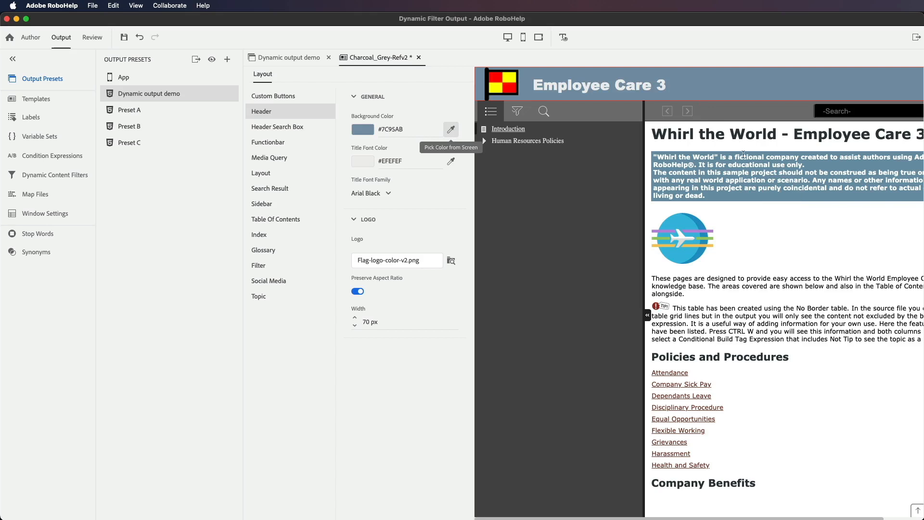
pyautogui.click(450, 129)
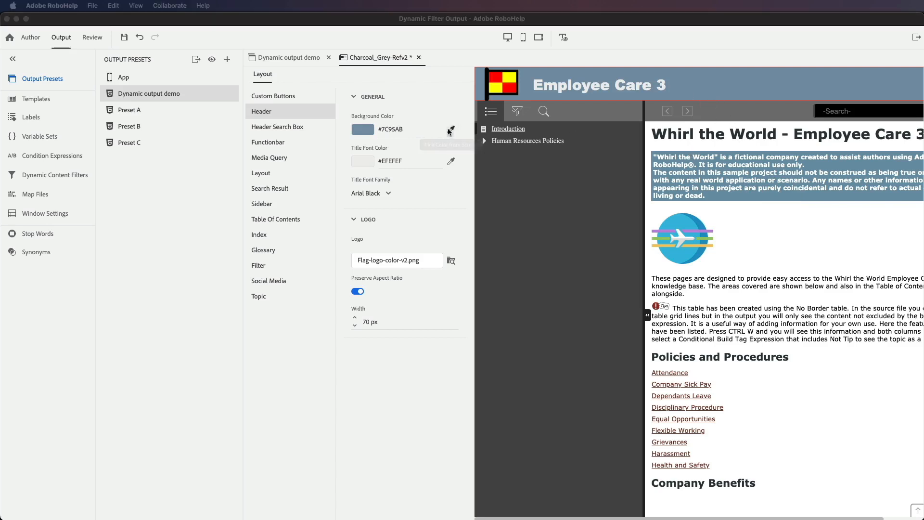
pyautogui.click(556, 206)
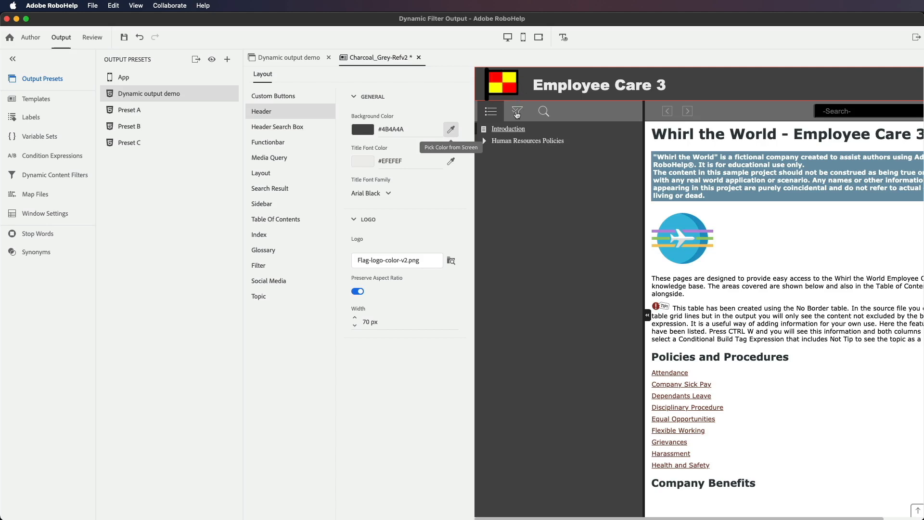
pyautogui.click(449, 133)
pyautogui.click(607, 117)
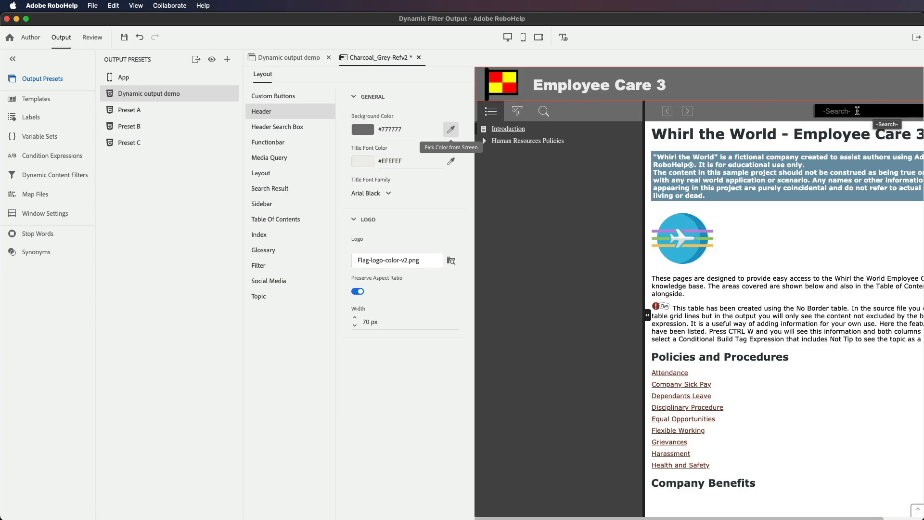
# Step: Sample the preview sidebar's dark grey as the header search box's background color
pyautogui.click(278, 127)
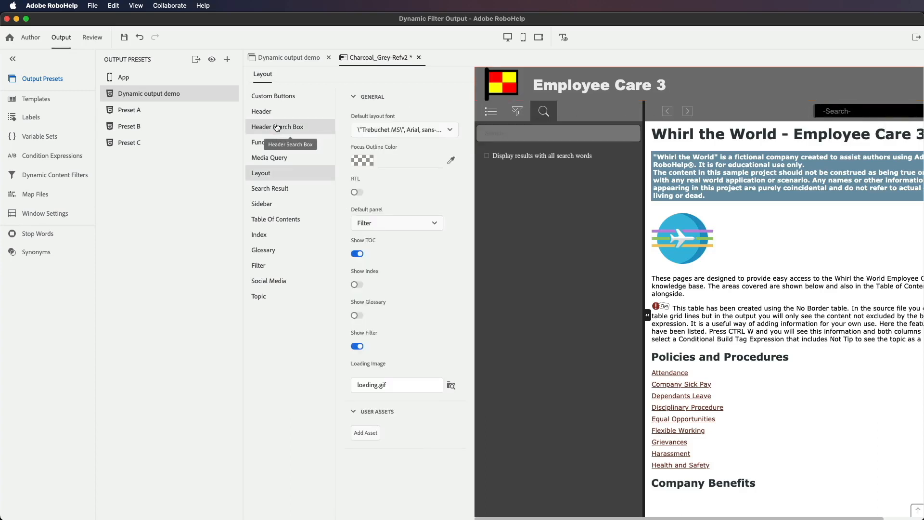
pyautogui.click(277, 128)
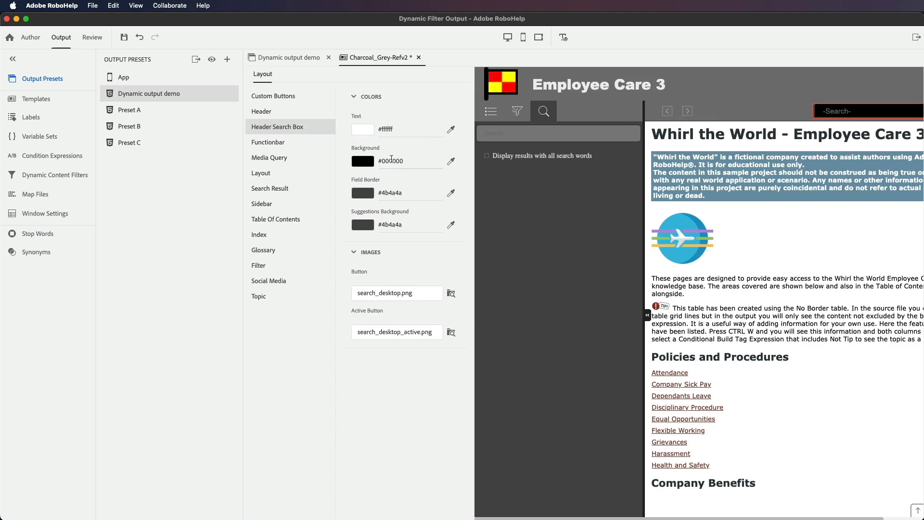
pyautogui.click(451, 161)
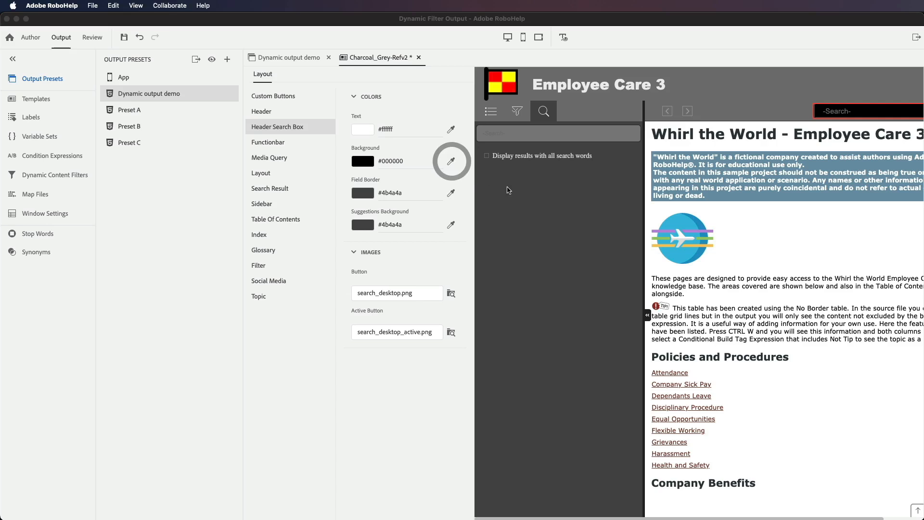
pyautogui.click(554, 205)
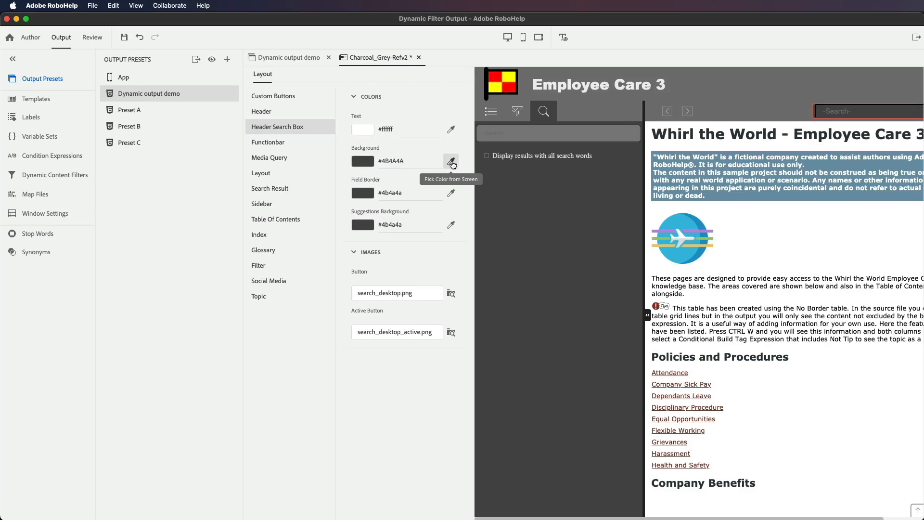
# Step: Darken the header search box's background color in the color picker to #424141 and finally to #333232
pyautogui.click(362, 161)
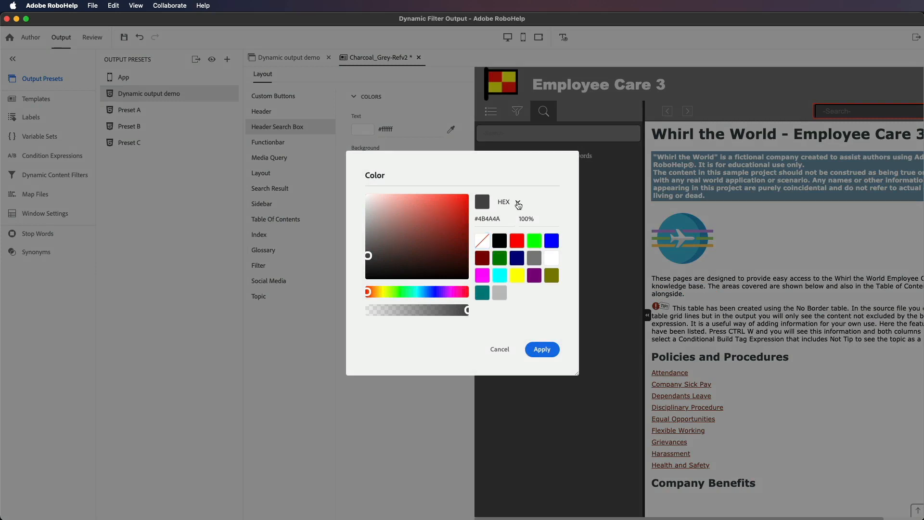
pyautogui.click(518, 203)
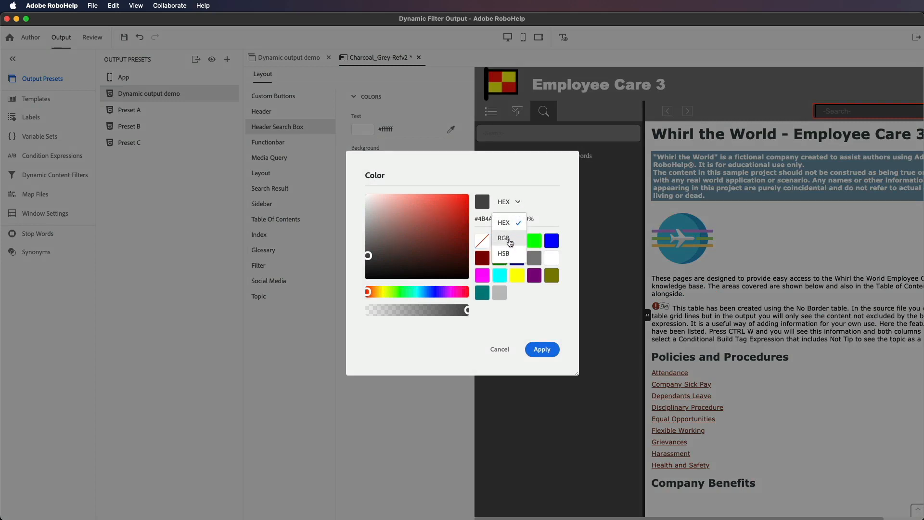
pyautogui.click(496, 172)
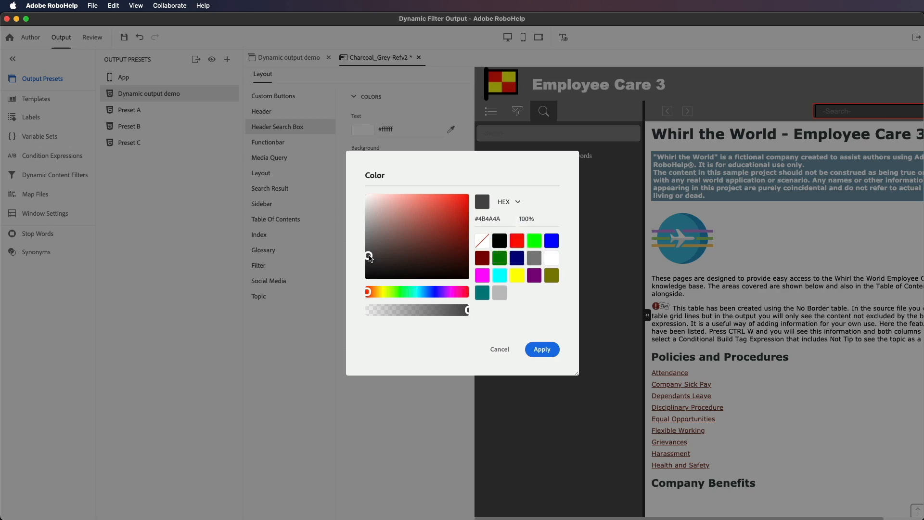
pyautogui.moveTo(370, 259); pyautogui.dragTo(369, 260)
pyautogui.click(538, 350)
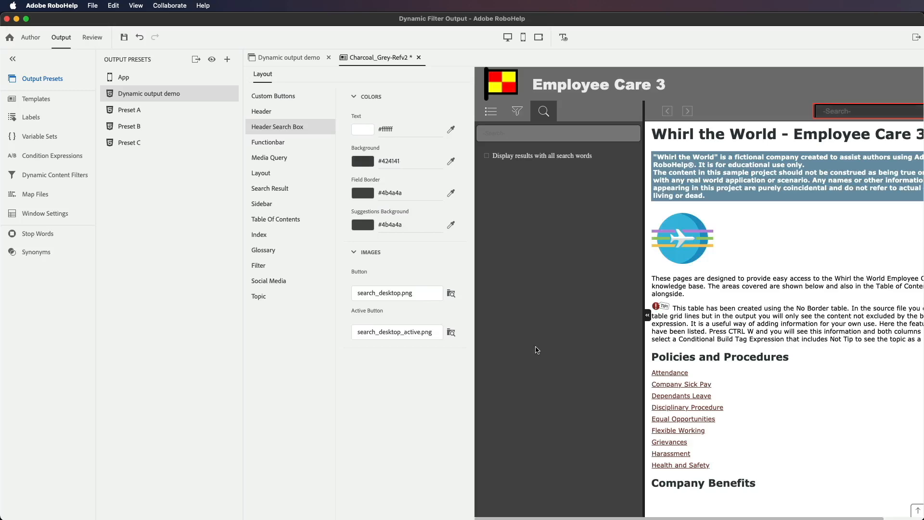
pyautogui.click(364, 162)
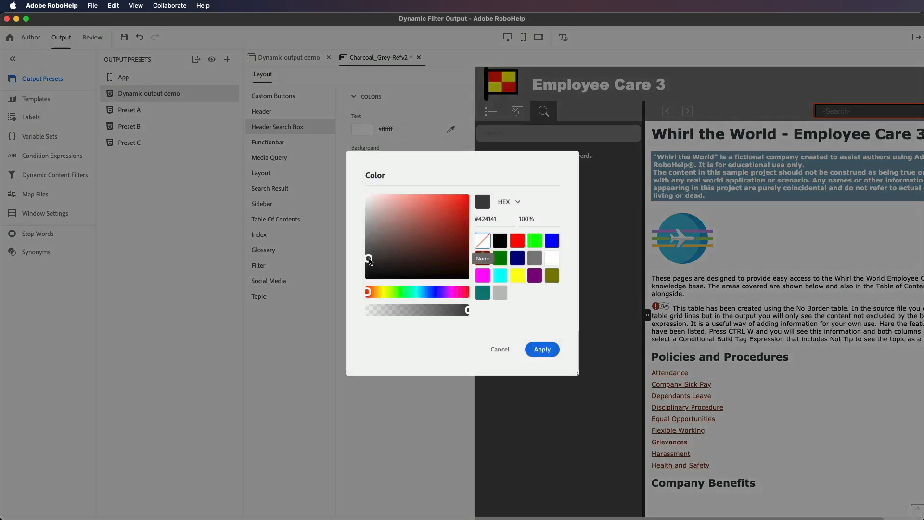
pyautogui.click(369, 263)
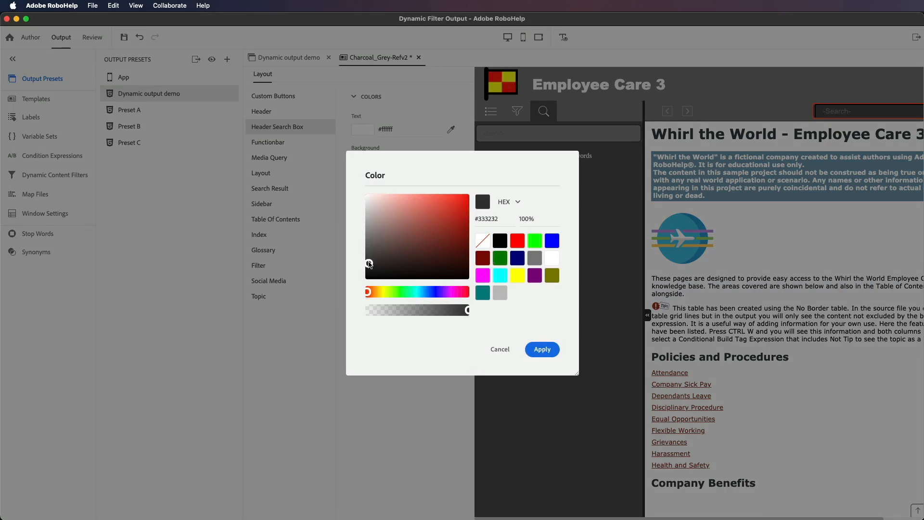
pyautogui.click(542, 349)
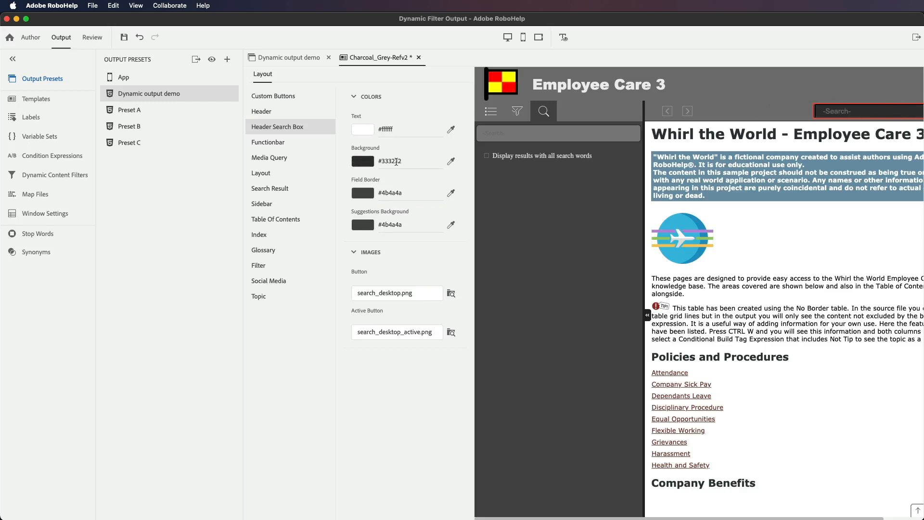
# Step: Try #666666 as the header's background color, and apply #555555 instead
pyautogui.click(276, 114)
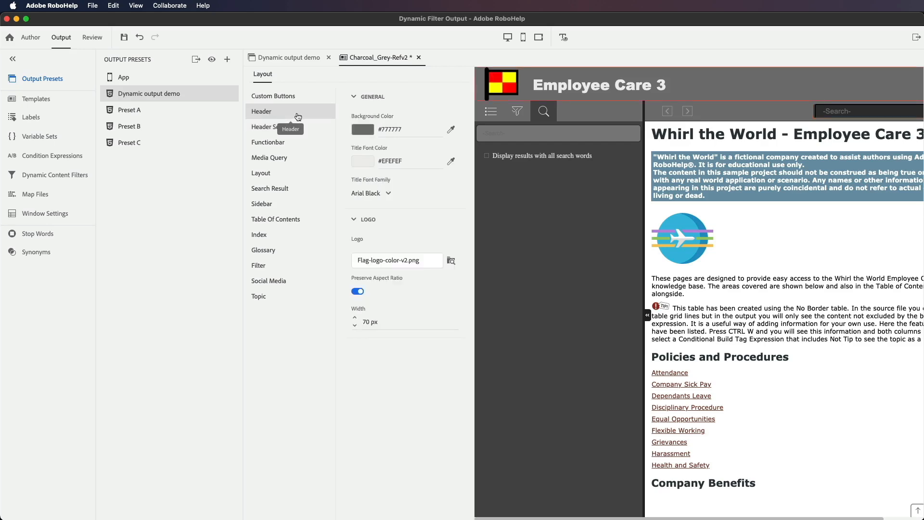
pyautogui.click(372, 133)
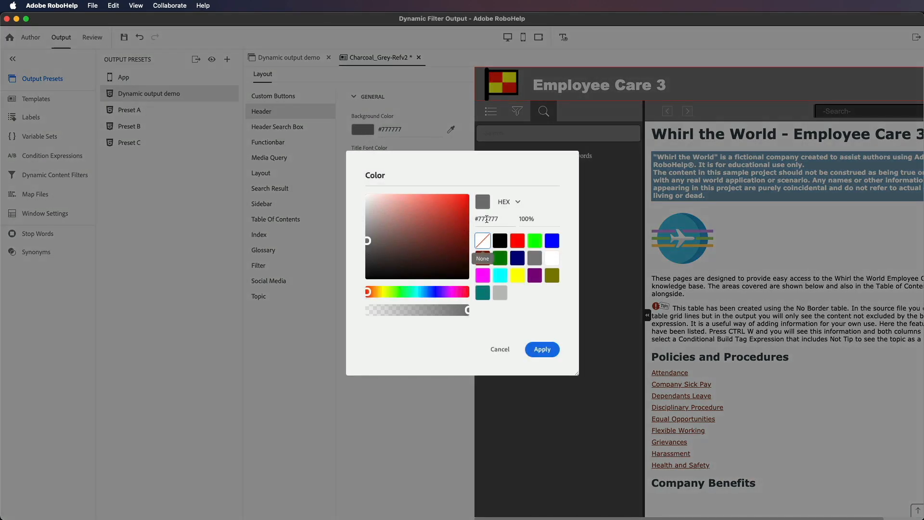
pyautogui.doubleClick(486, 219)
pyautogui.write('666666')
pyautogui.press('Tab')
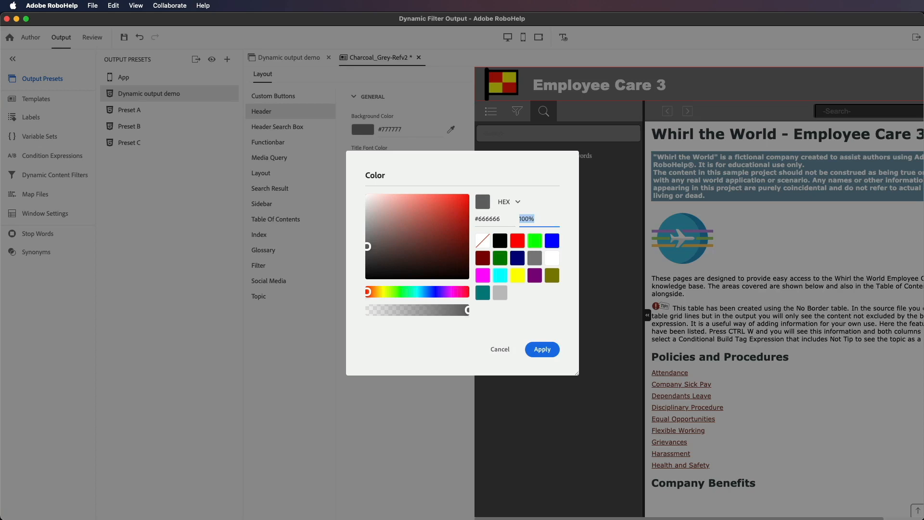
pyautogui.doubleClick(490, 219)
pyautogui.write('555')
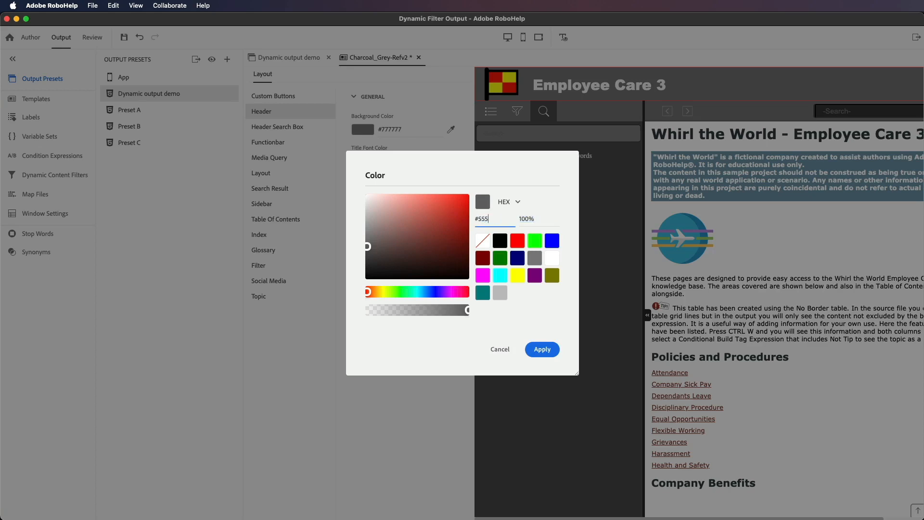
pyautogui.press('Tab')
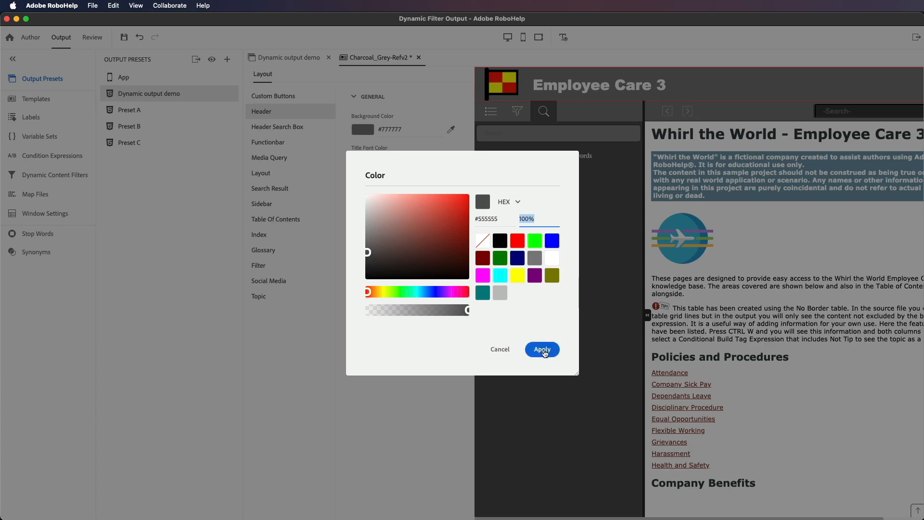
pyautogui.click(545, 351)
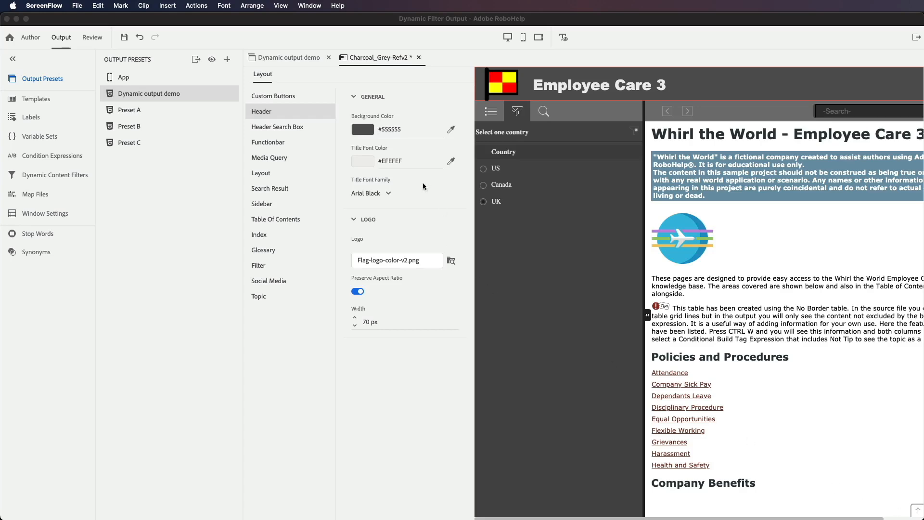
# Step: Add a custom button to the template and name it Arbiter
pyautogui.click(272, 96)
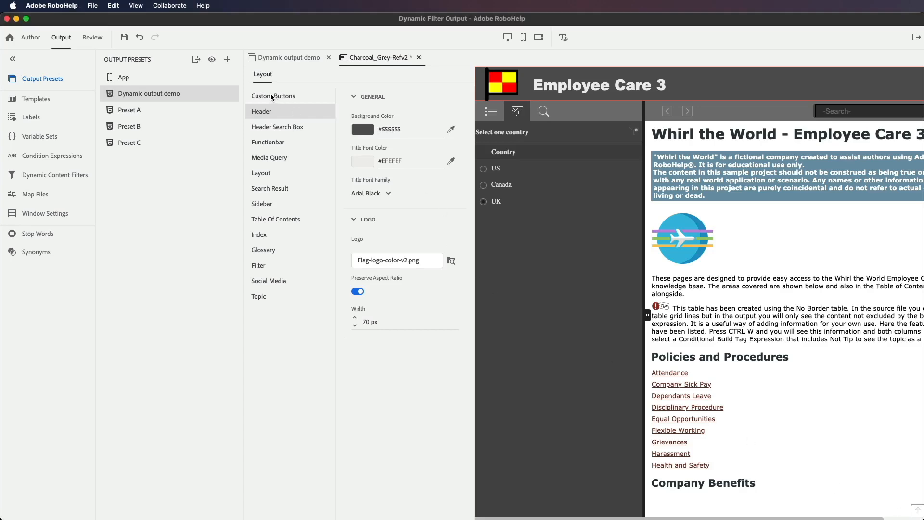
pyautogui.click(272, 96)
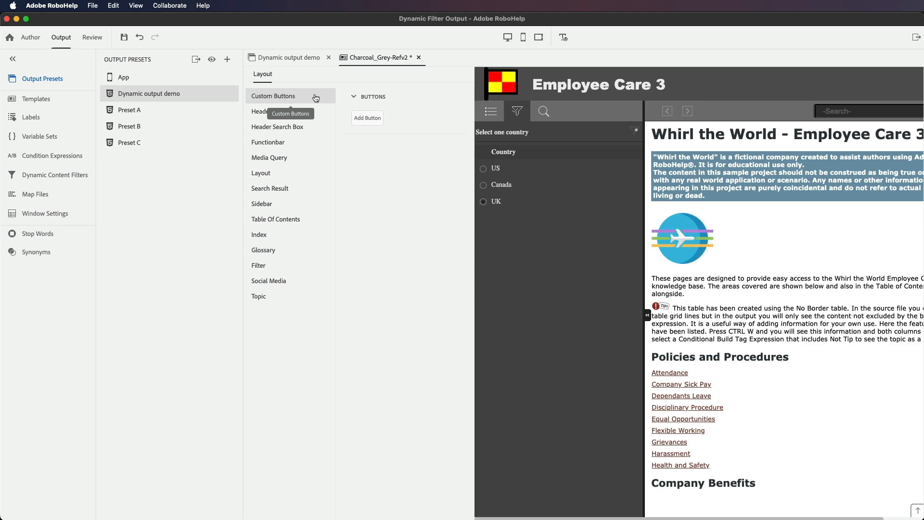
pyautogui.click(366, 121)
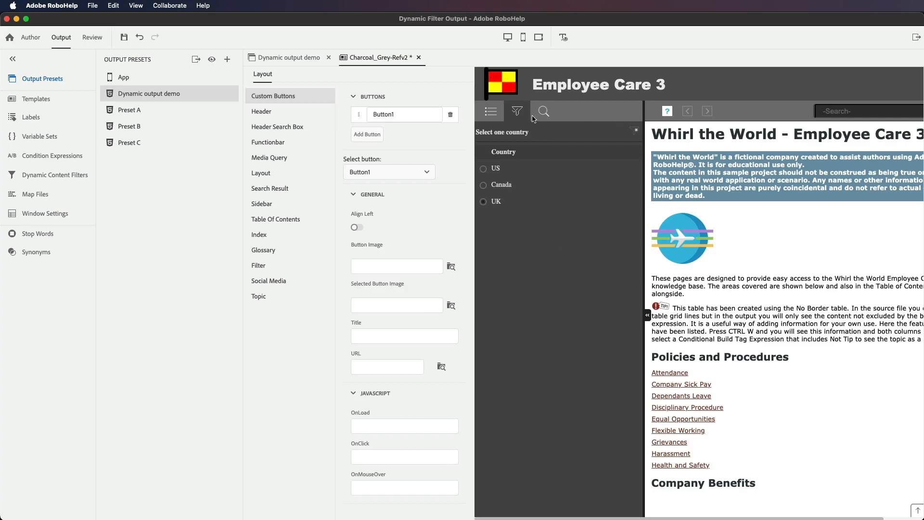
pyautogui.click(405, 115)
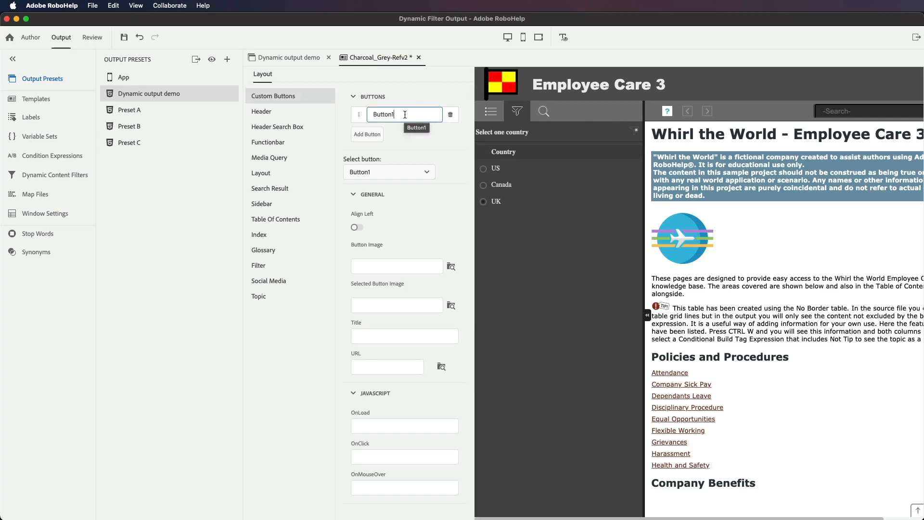
pyautogui.press('BackSpace')
pyautogui.press('BackSpace')
pyautogui.press('BackSpace')
pyautogui.press('BackSpace')
pyautogui.press('BackSpace')
pyautogui.press('BackSpace')
pyautogui.press('BackSpace')
pyautogui.write('Arbiter')
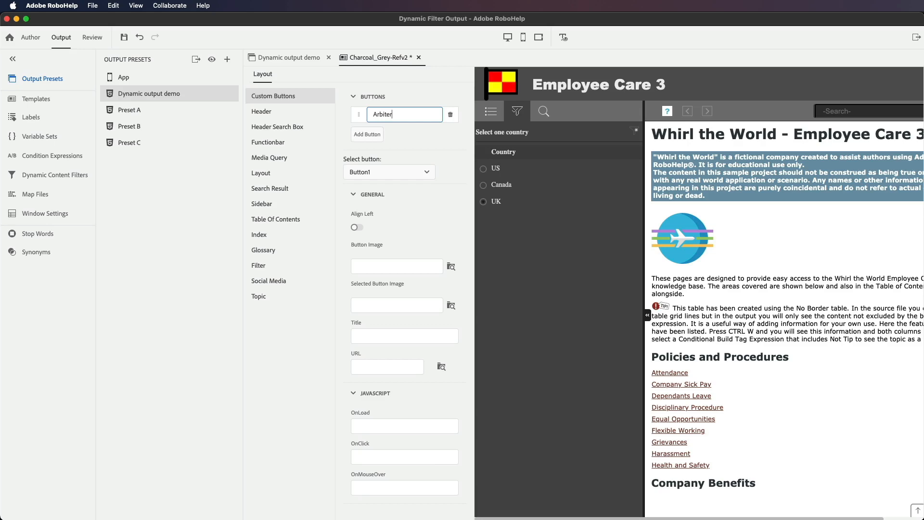
# Step: Preview the local files ArbiterSqLogo.png and AS-Big.png, and insert AS-Big.png as the Arbiter button's image
pyautogui.click(451, 268)
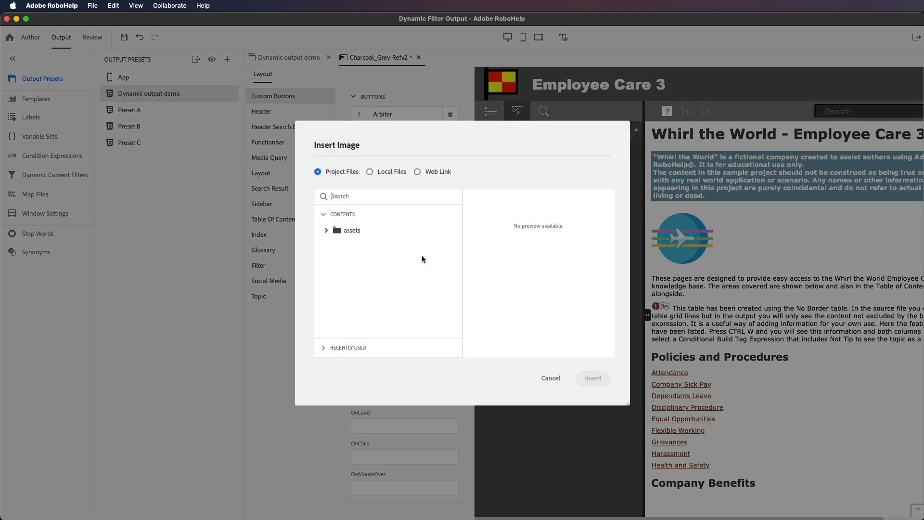
pyautogui.click(378, 171)
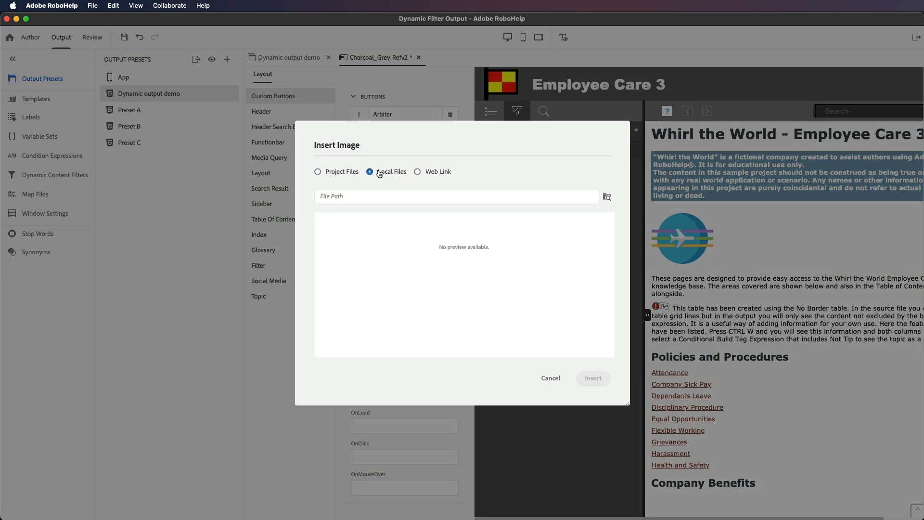
pyautogui.click(607, 198)
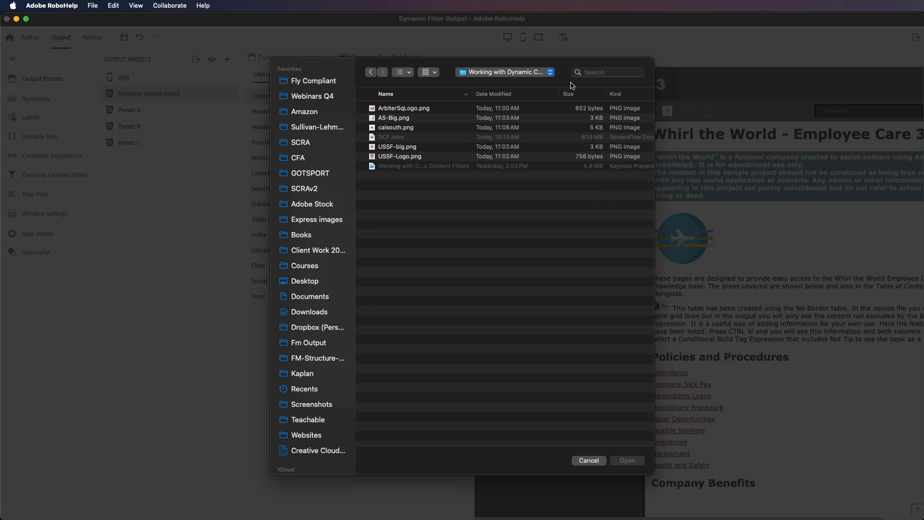
pyautogui.click(390, 110)
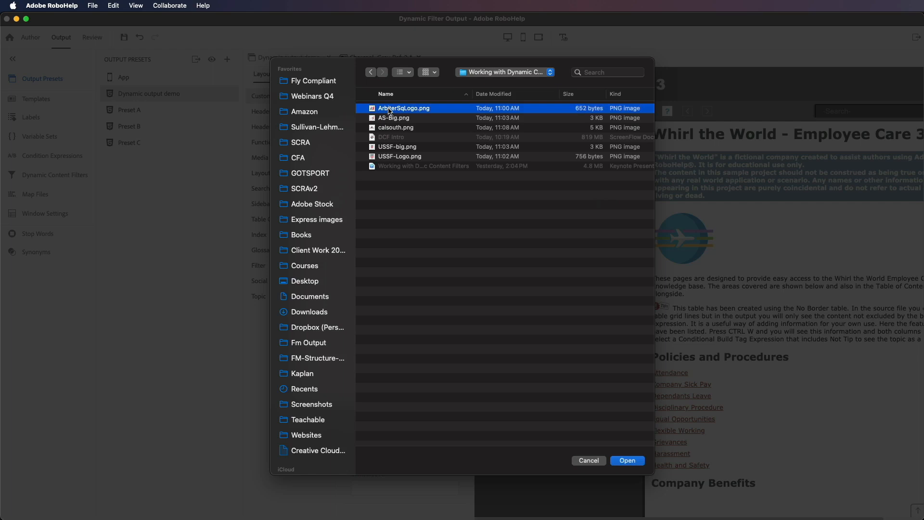
pyautogui.press('space')
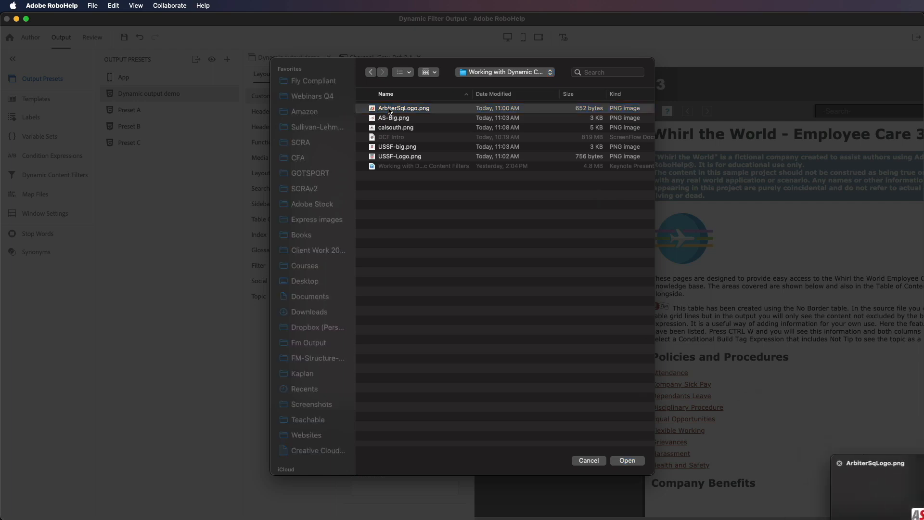
pyautogui.moveTo(923, 464); pyautogui.dragTo(535, 245)
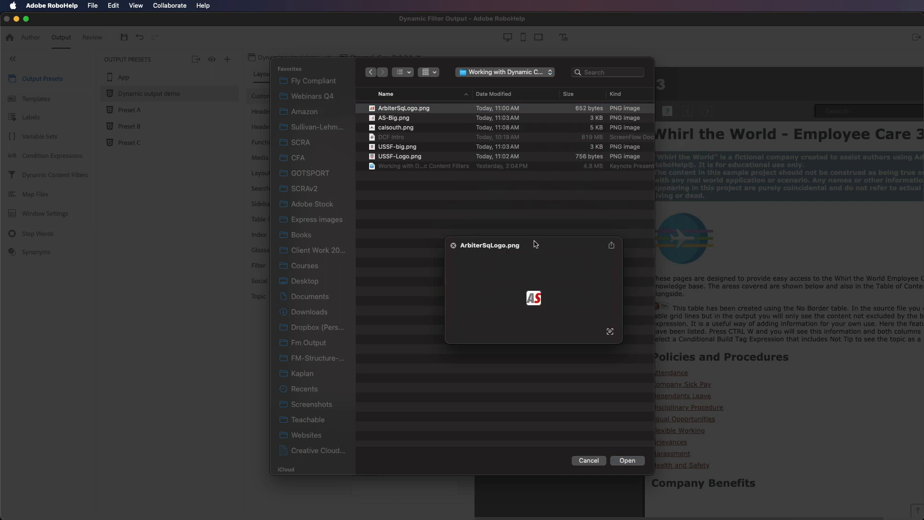
pyautogui.press('space')
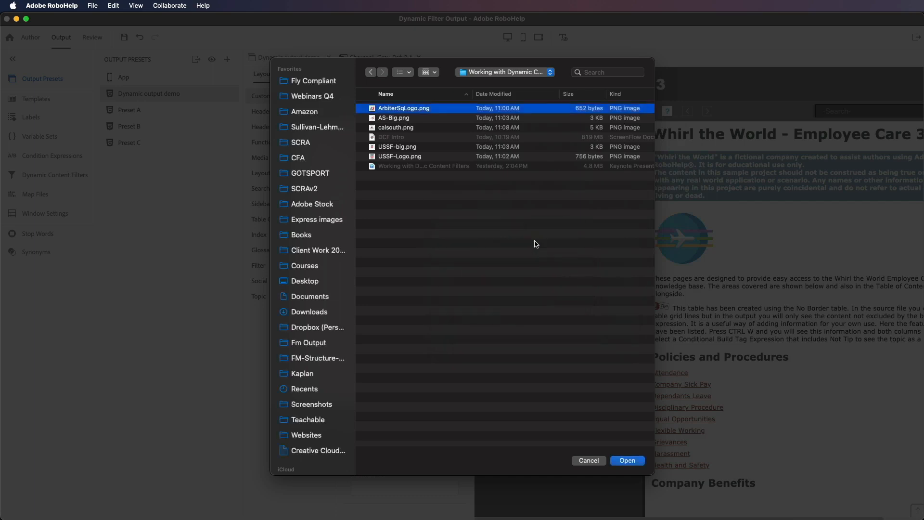
pyautogui.click(391, 120)
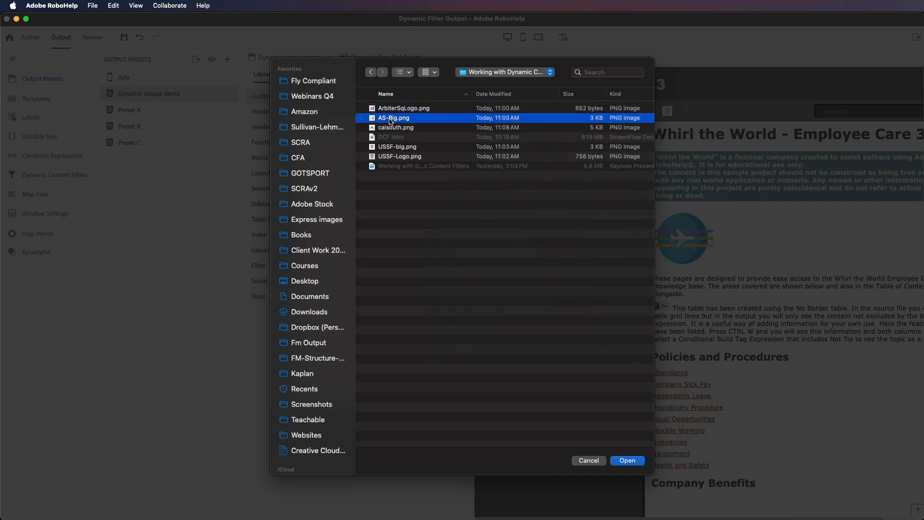
pyautogui.press('space')
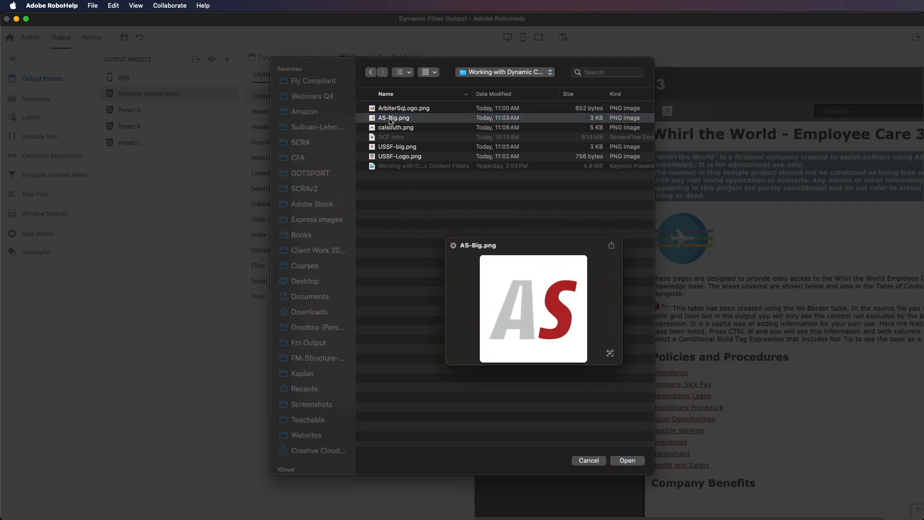
pyautogui.doubleClick(391, 119)
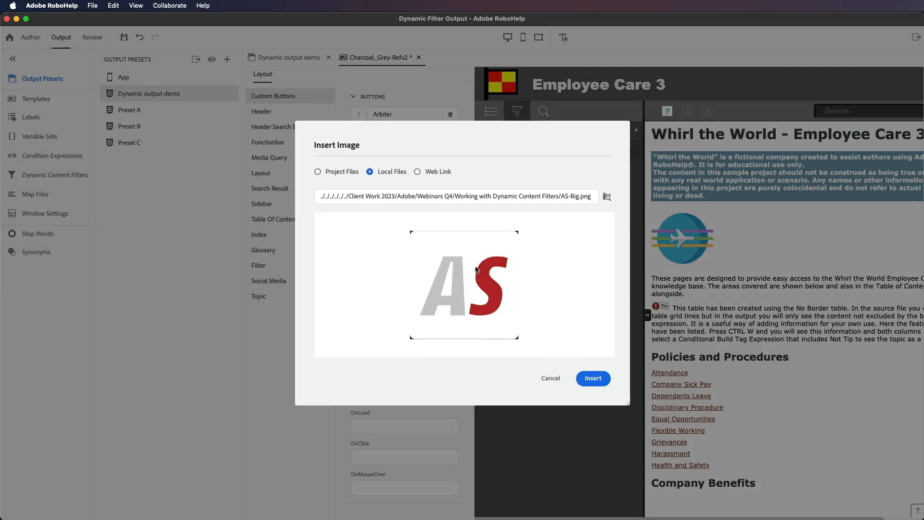
pyautogui.click(594, 379)
# Step: Set the Arbiter button's selected image to AS-Big.png from the project's assets/images folder and enter Arbiter as its title
pyautogui.click(450, 306)
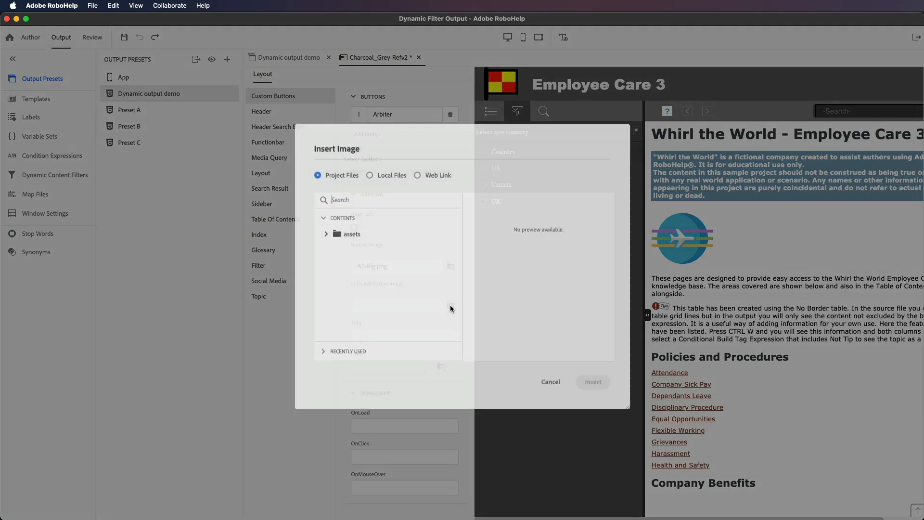
pyautogui.click(325, 231)
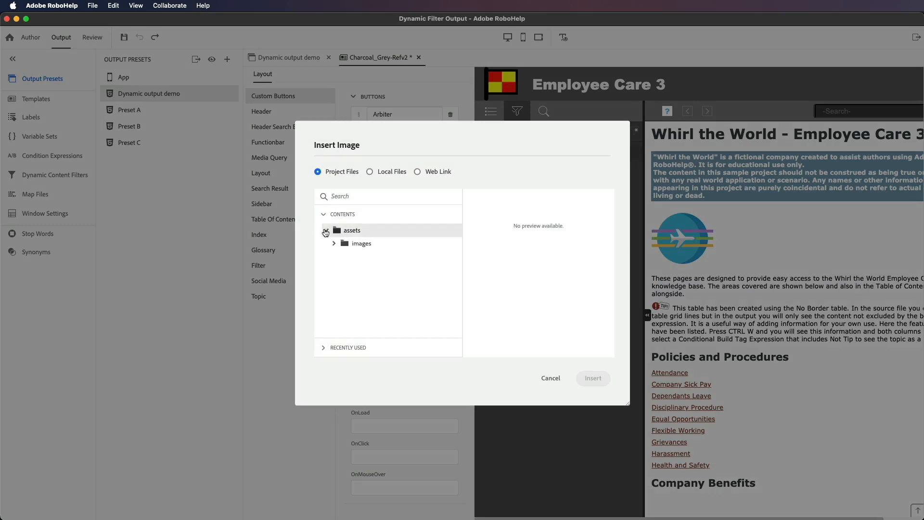
pyautogui.click(335, 245)
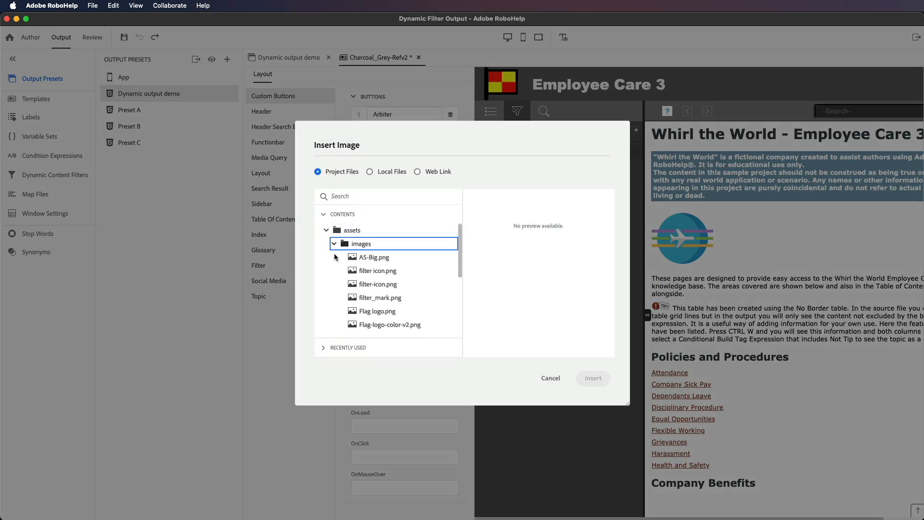
pyautogui.click(381, 259)
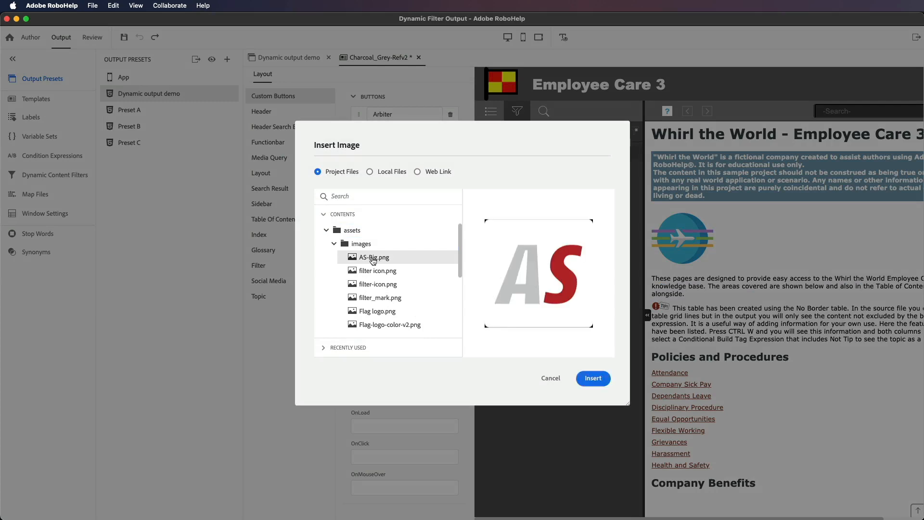
pyautogui.click(595, 380)
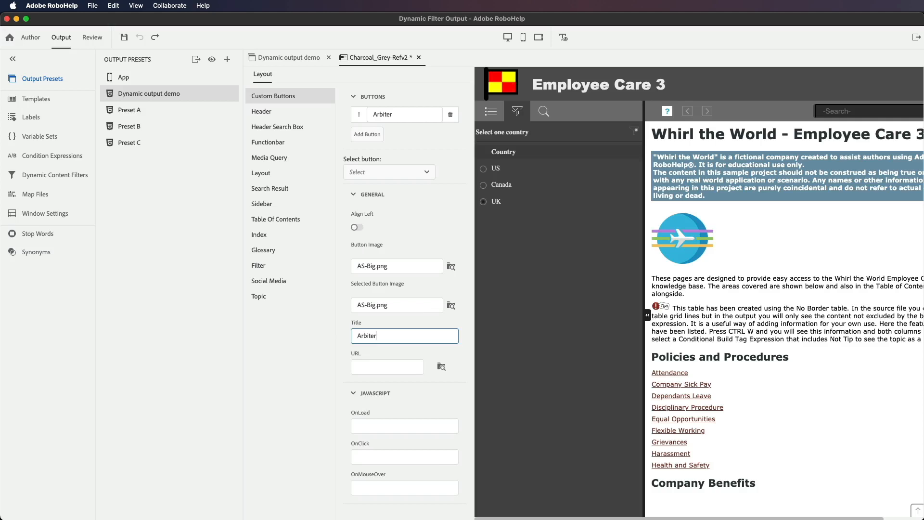
# Step: Copy the arbitersports.com/sign-in address from the Arbiter Sports page in Chrome and paste it as the Arbiter button's URL in RoboHelp
pyautogui.click(380, 367)
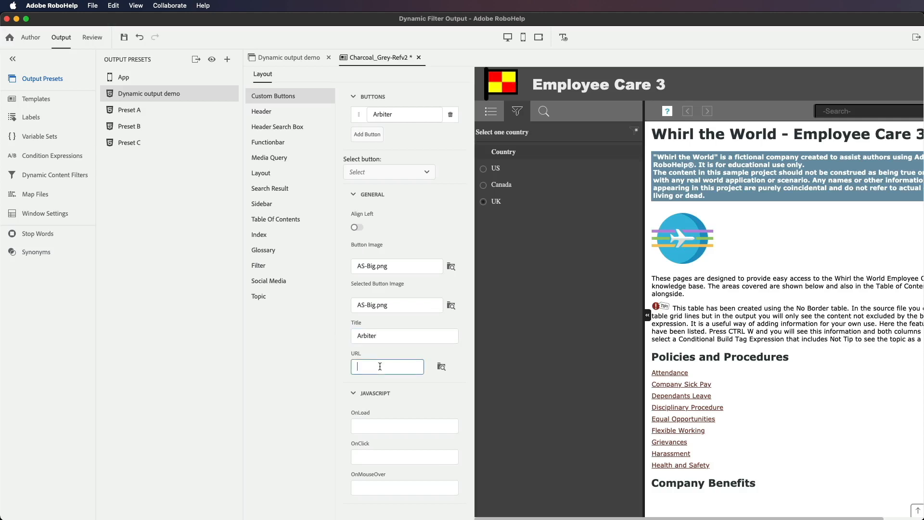
pyautogui.press('super+Tab')
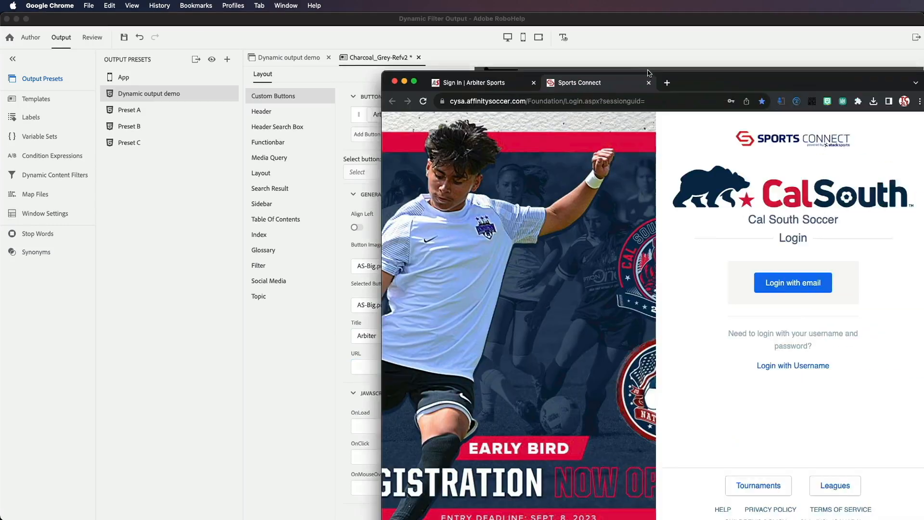
pyautogui.click(341, 64)
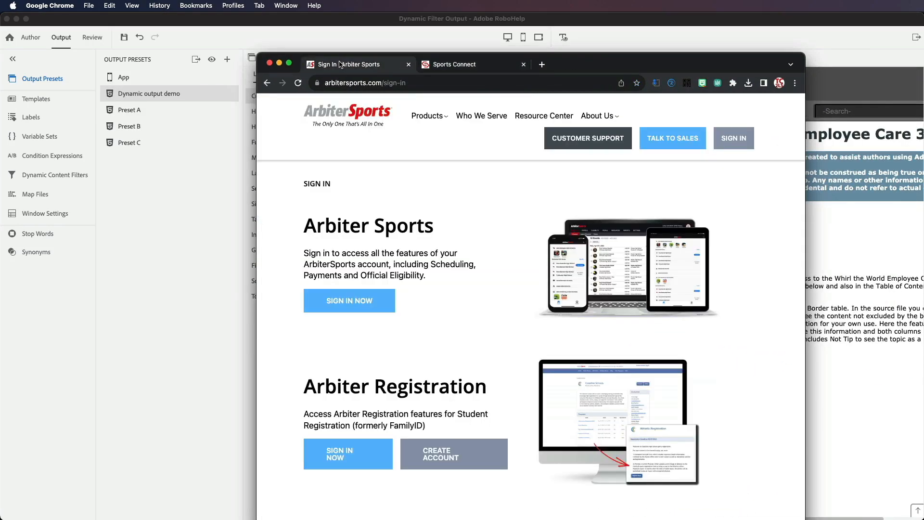
pyautogui.click(446, 84)
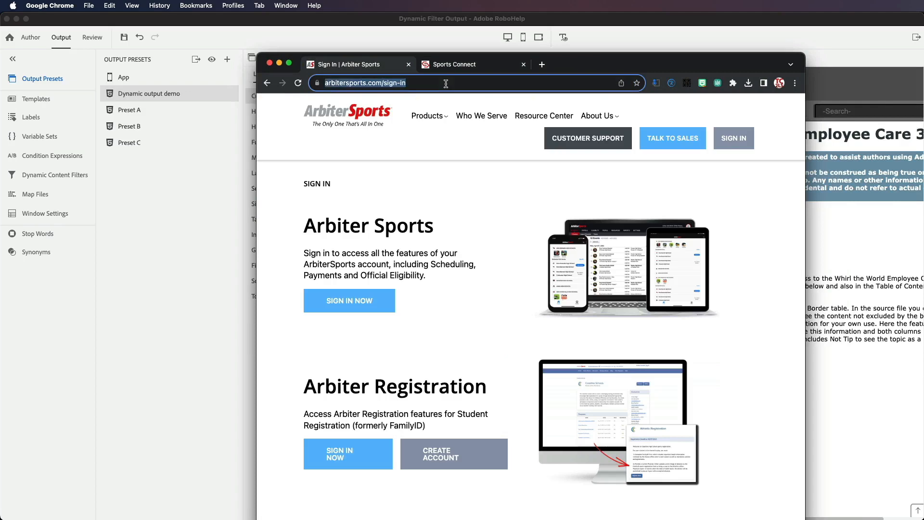
pyautogui.press('super+c')
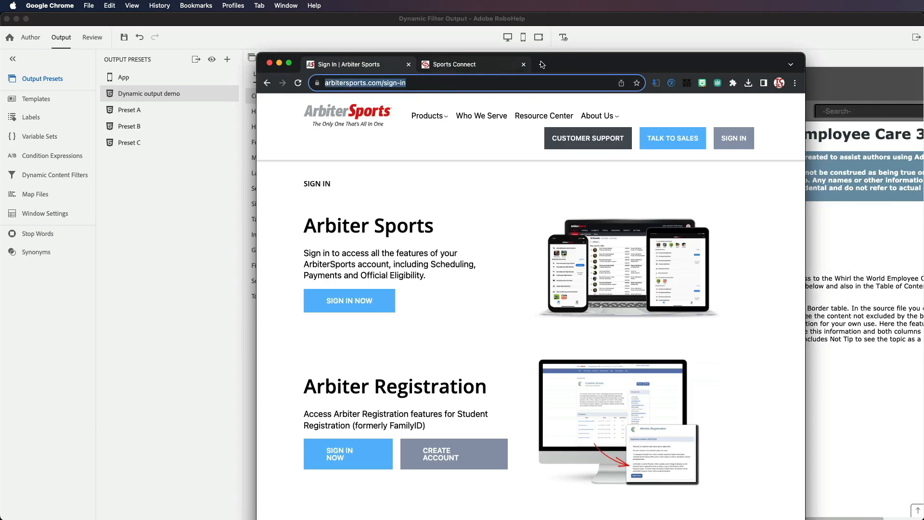
pyautogui.click(203, 175)
pyautogui.click(404, 372)
pyautogui.press('super+v')
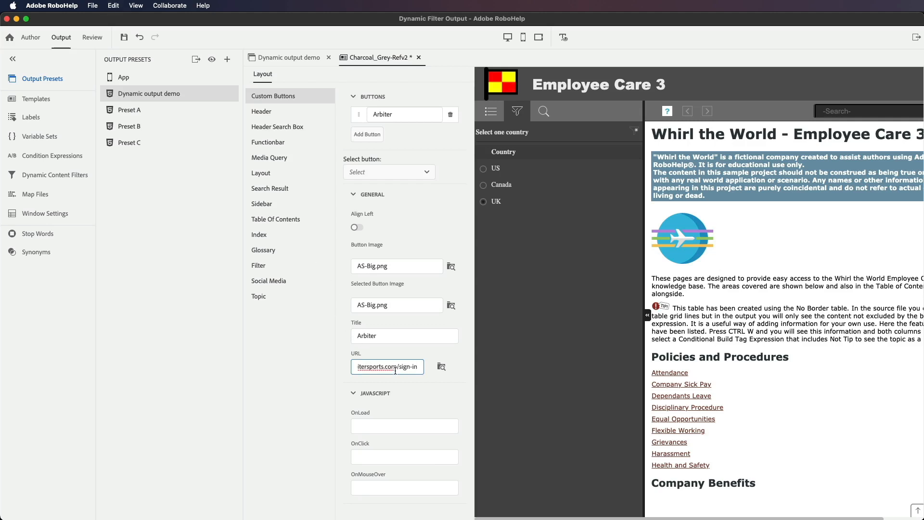
pyautogui.press('Tab')
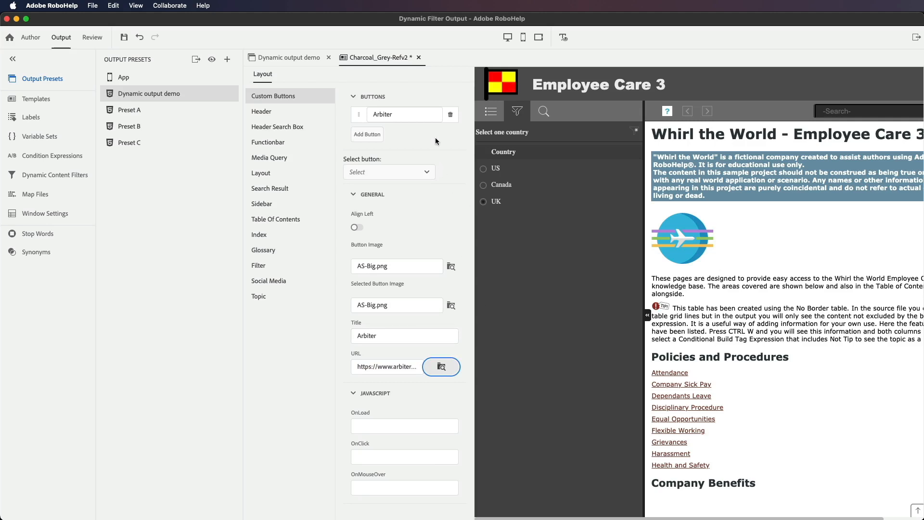
# Step: Add a second custom button to the template and name it CalSouth
pyautogui.click(367, 135)
pyautogui.click(403, 130)
pyautogui.press('BackSpace')
pyautogui.press('BackSpace')
pyautogui.press('BackSpace')
pyautogui.press('BackSpace')
pyautogui.press('BackSpace')
pyautogui.press('BackSpace')
pyautogui.press('BackSpace')
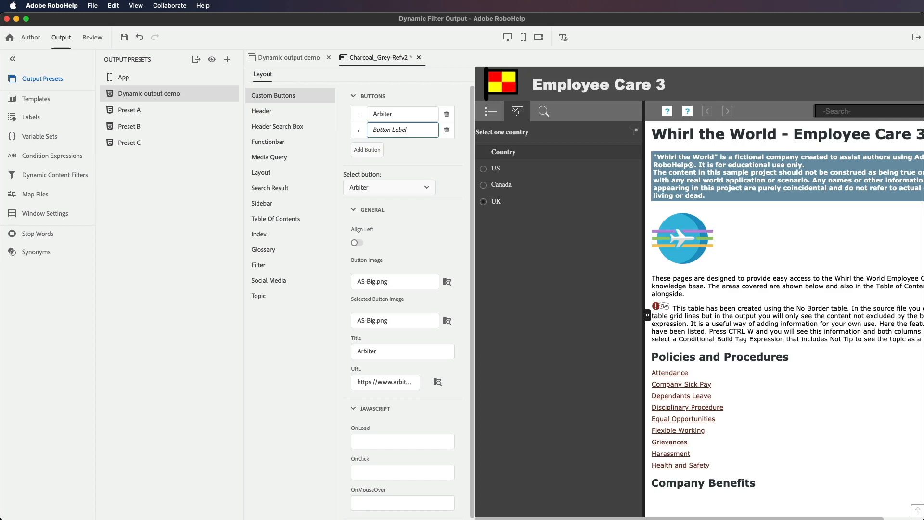
pyautogui.write('CalSouth')
# Step: Select the CalSouth button for editing and set its button image to the local file calsouth.png, previewing the file first
pyautogui.click(431, 190)
pyautogui.click(375, 226)
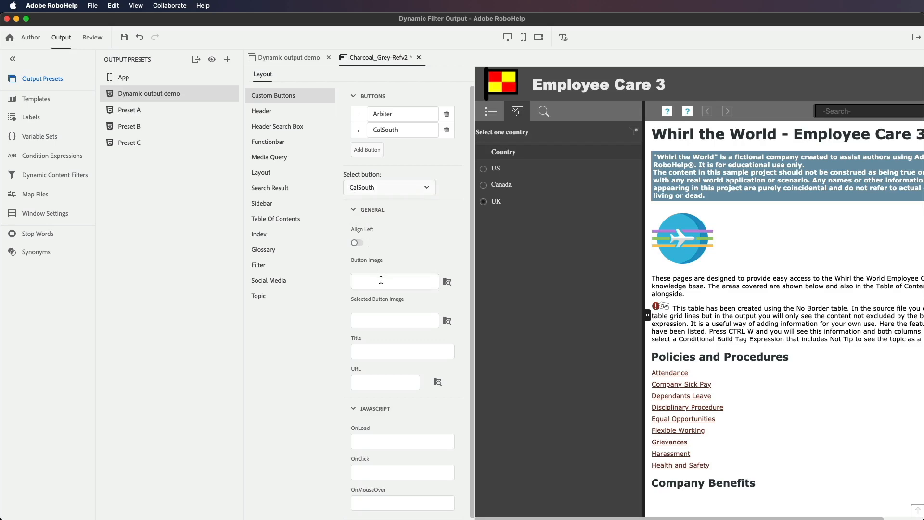
pyautogui.click(447, 282)
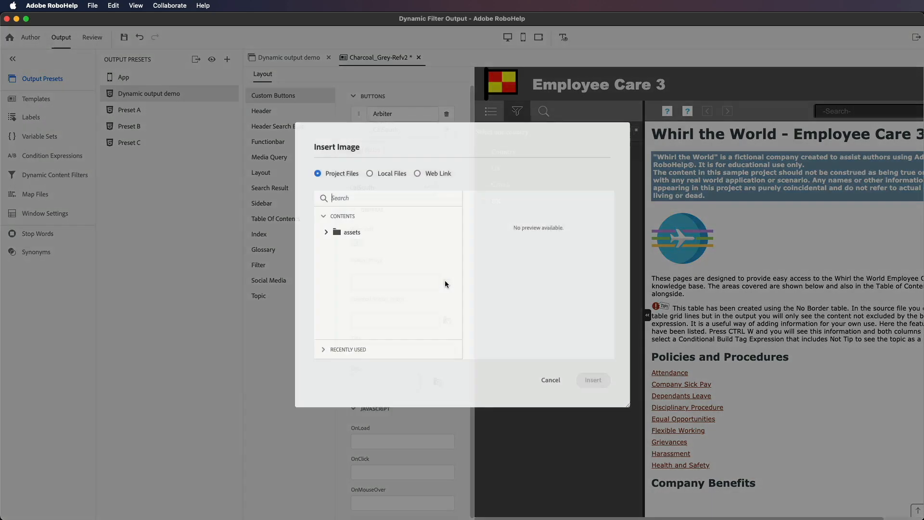
pyautogui.click(387, 174)
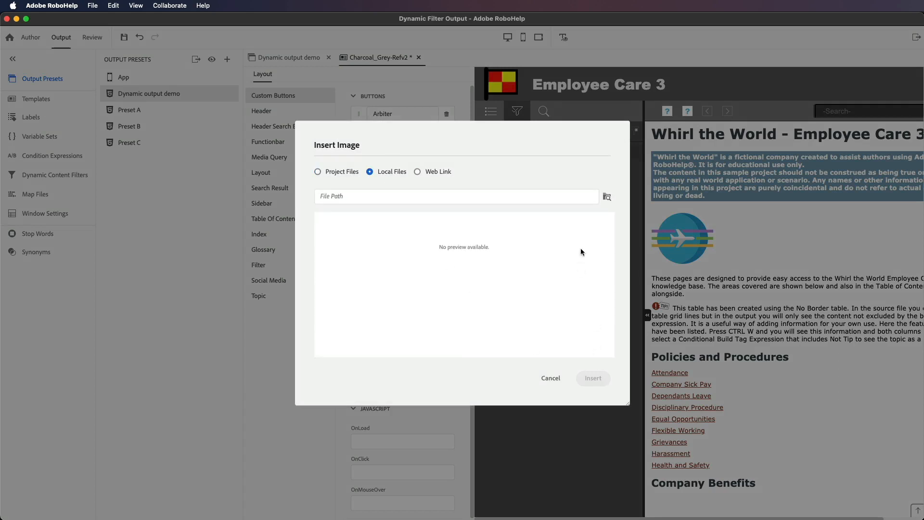
pyautogui.click(607, 198)
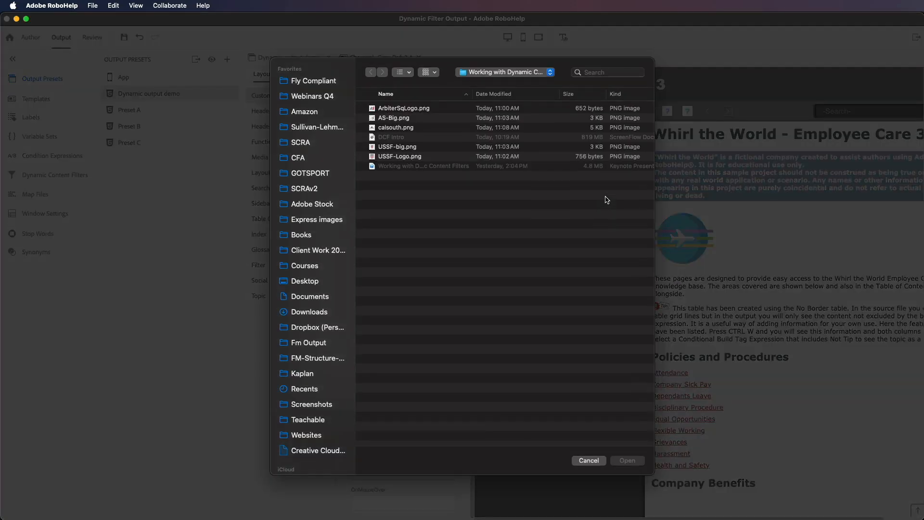
pyautogui.click(385, 128)
pyautogui.press('space')
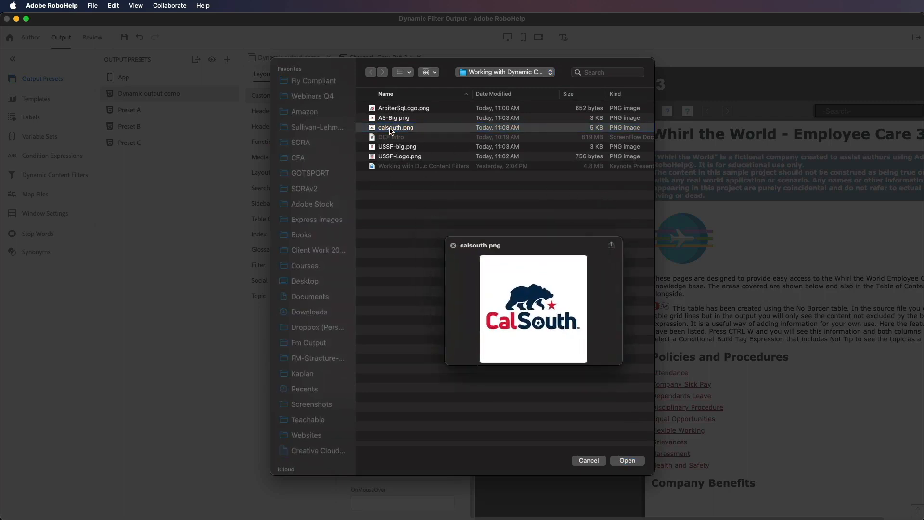
pyautogui.press('space')
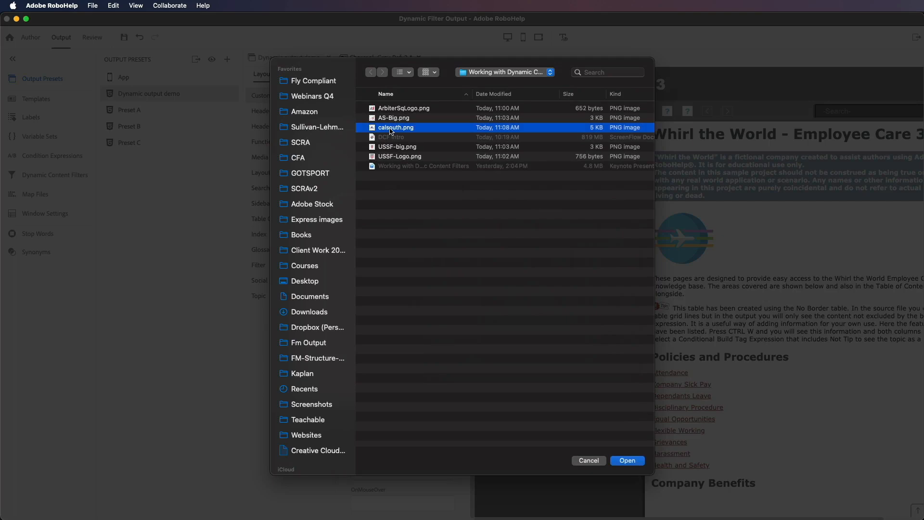
pyautogui.doubleClick(391, 128)
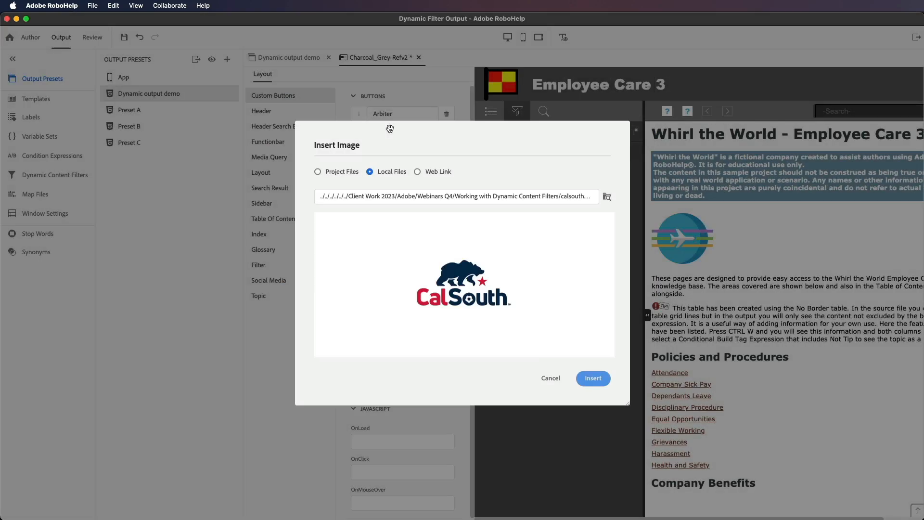
pyautogui.click(594, 378)
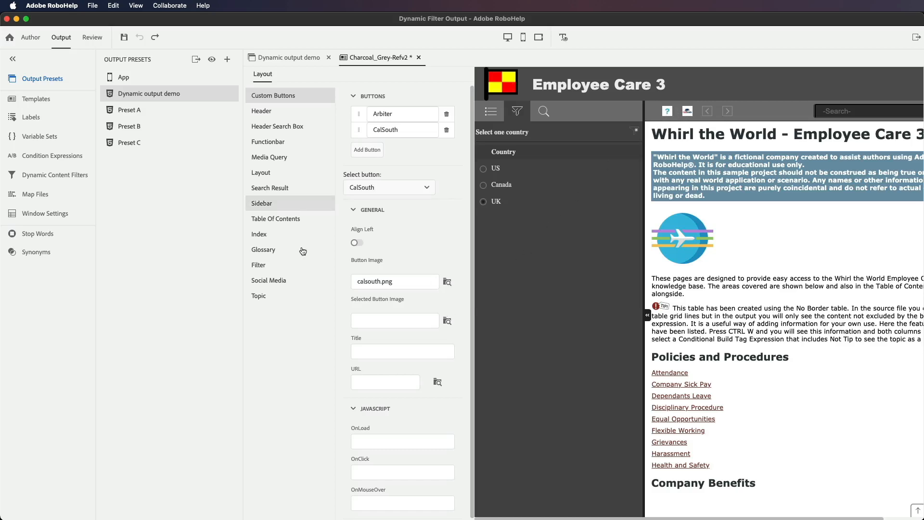
# Step: Set the CalSouth button's selected image to calsouth.png from the project's assets/images folder and enter CalSouth as its title
pyautogui.click(446, 320)
pyautogui.click(336, 230)
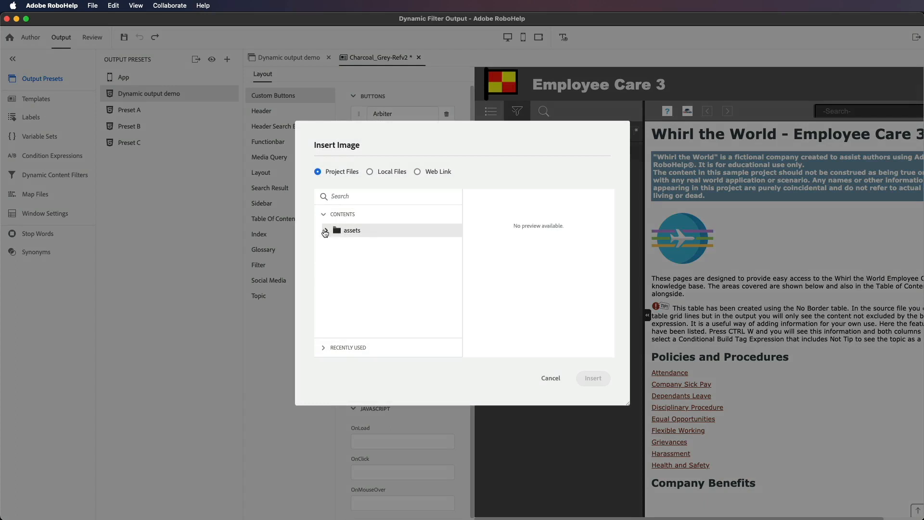
pyautogui.click(335, 245)
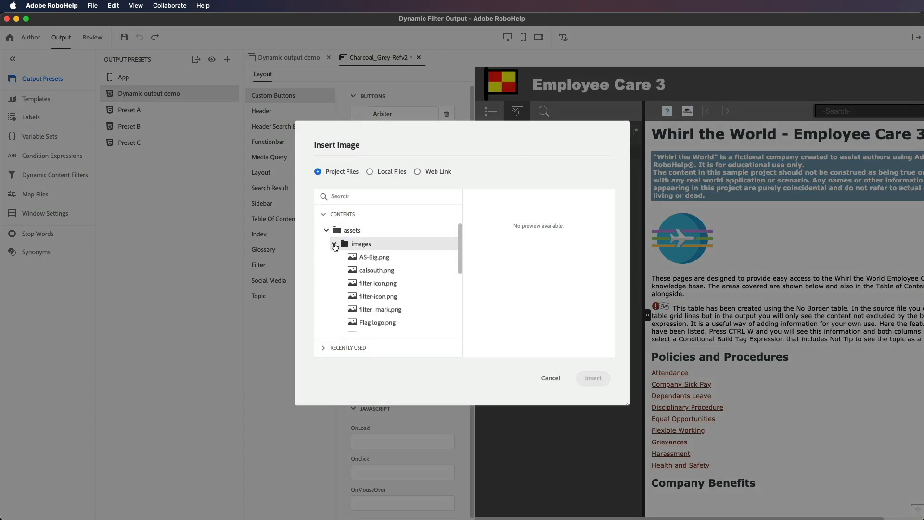
pyautogui.click(366, 273)
pyautogui.click(593, 379)
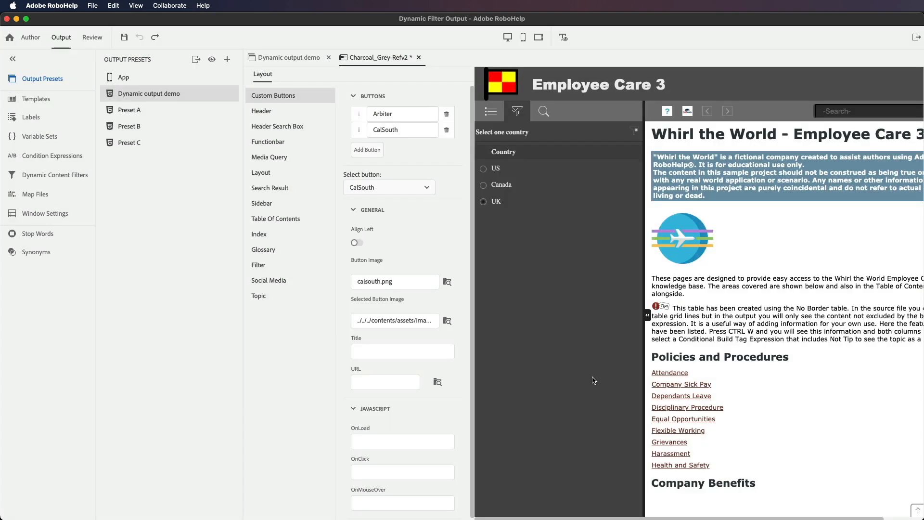
pyautogui.click(377, 351)
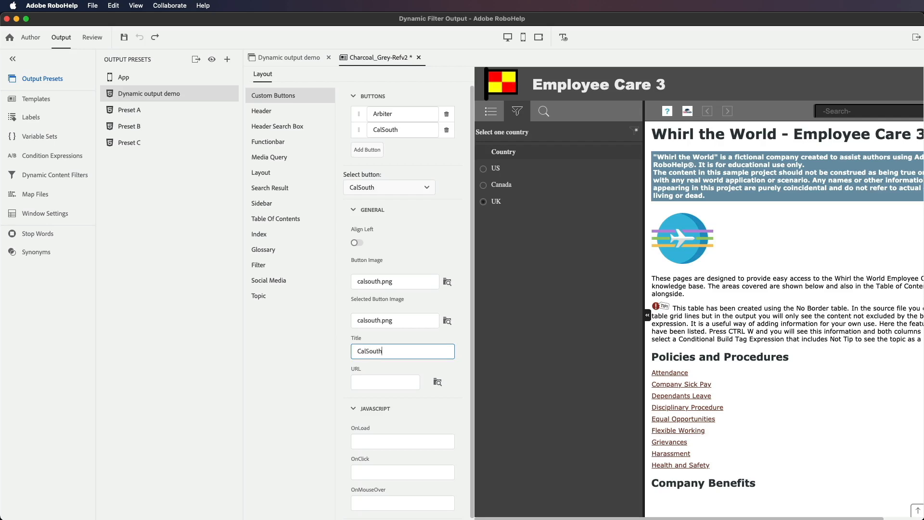
# Step: Copy the cysa.affinitysoccer.com/Foundation/Login.aspx?sessionguid= address from the Sports Connect page in Chrome and paste it as the CalSouth button's URL in RoboHelp
pyautogui.click(372, 384)
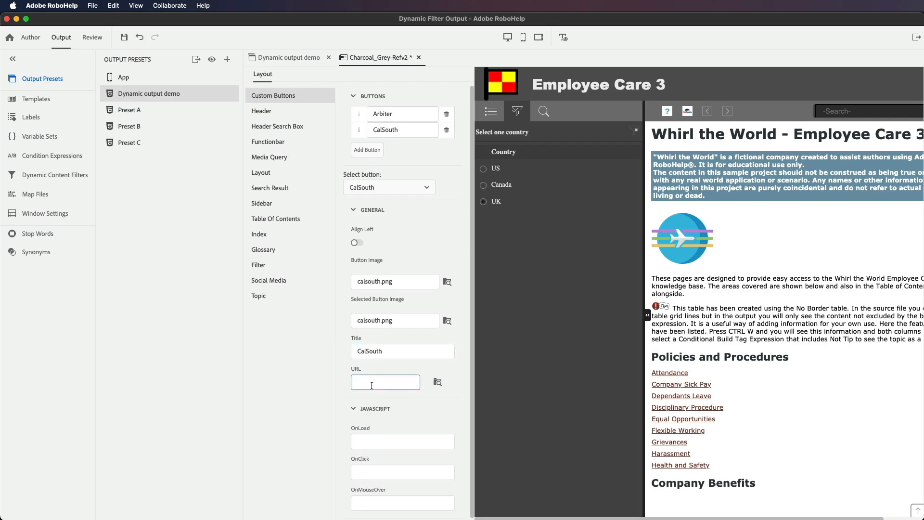
pyautogui.press('super+Tab')
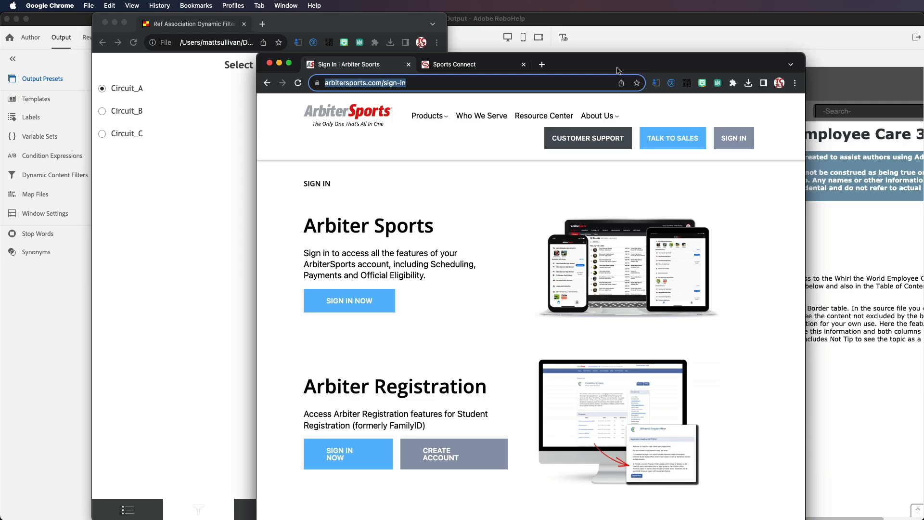
pyautogui.click(464, 65)
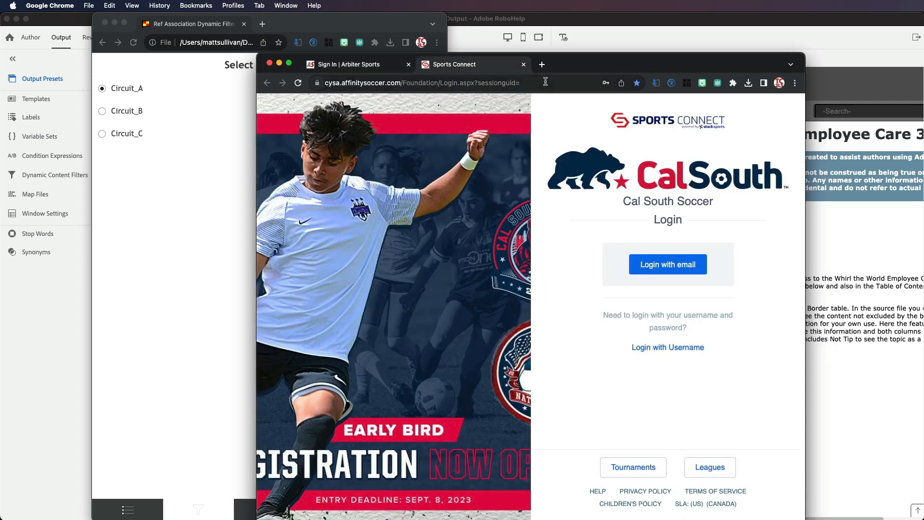
pyautogui.click(665, 266)
pyautogui.click(550, 83)
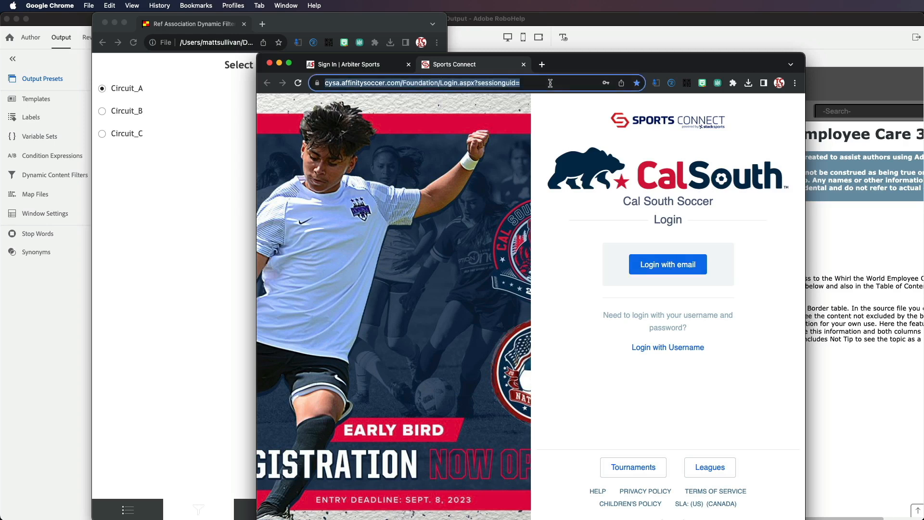
pyautogui.press('super+c')
pyautogui.click(201, 274)
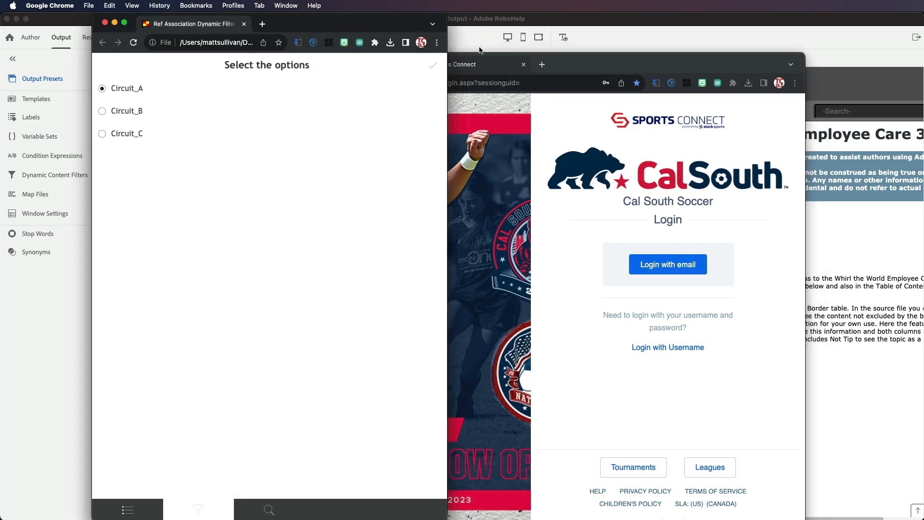
pyautogui.click(661, 33)
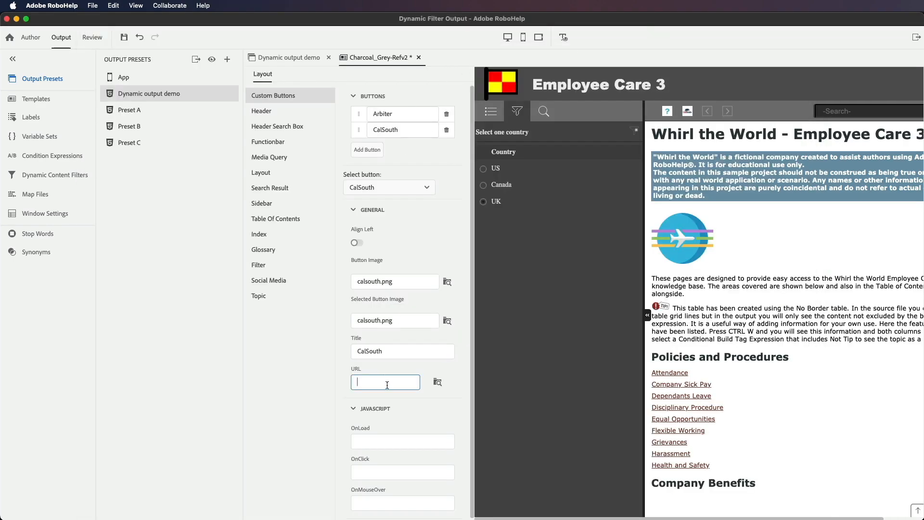
pyautogui.press('super+v')
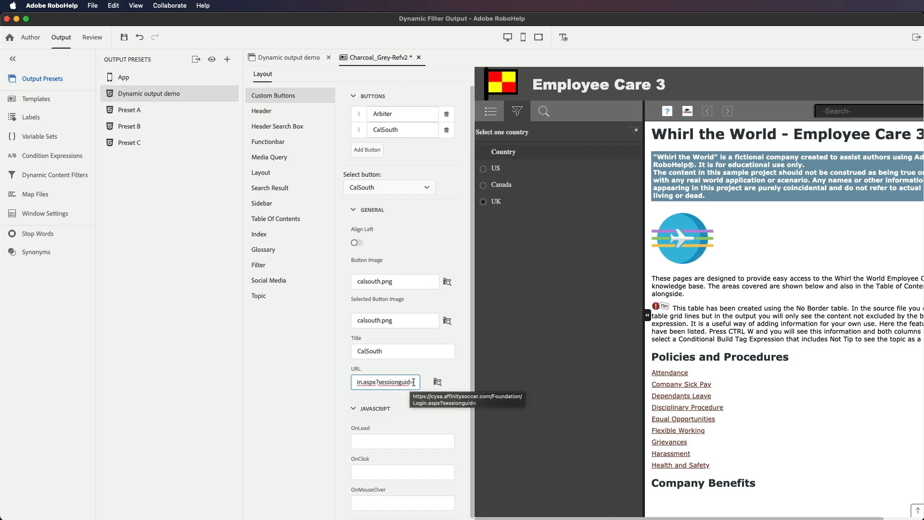
pyautogui.press('super+Tab')
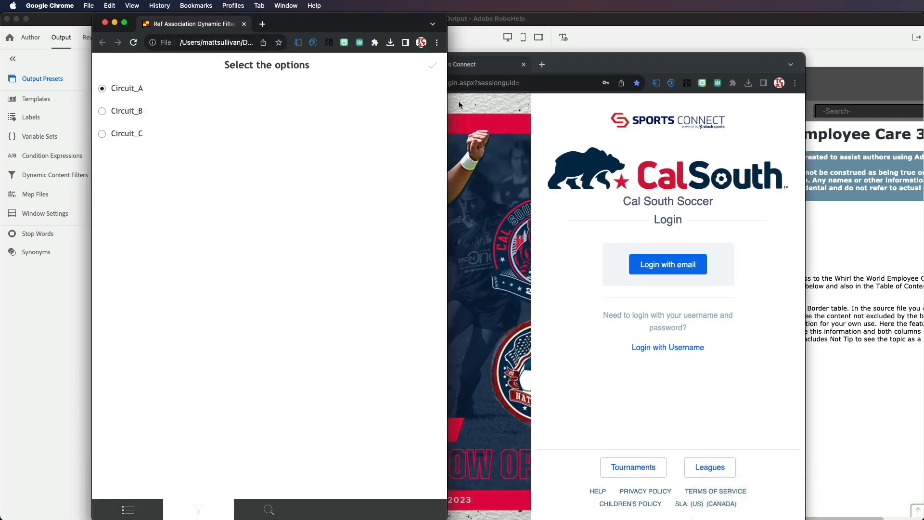
pyautogui.click(576, 77)
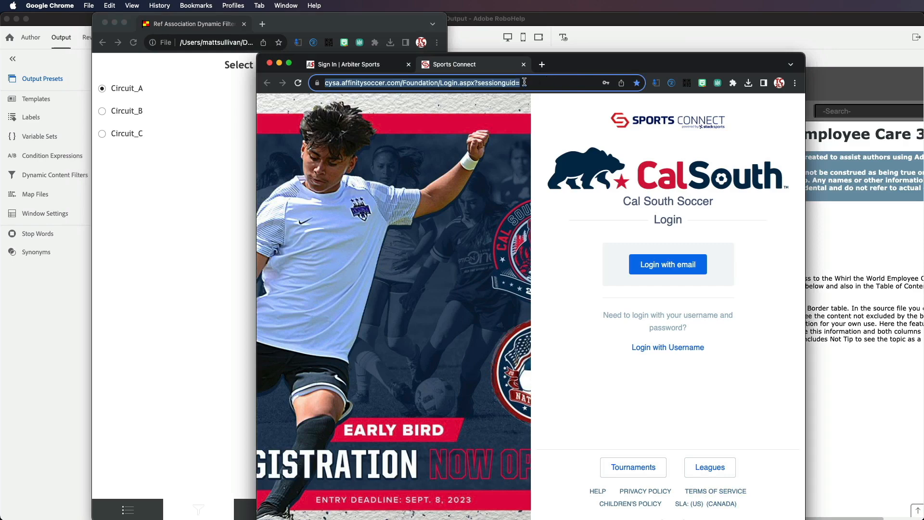
pyautogui.click(694, 38)
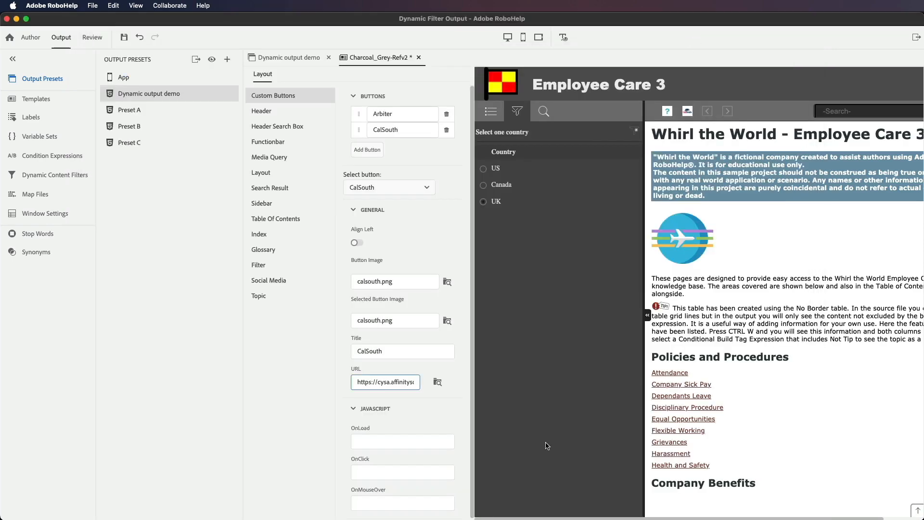
# Step: Preview the template in the tablet and mobile layouts to inspect the custom buttons, and return to the desktop layout
pyautogui.scroll(-1, 402, 409)
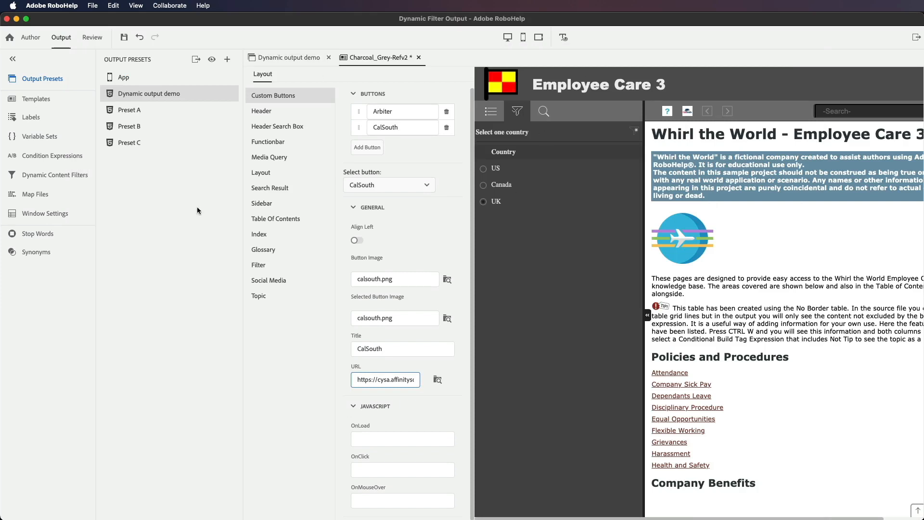
pyautogui.press('super+z')
pyautogui.click(539, 38)
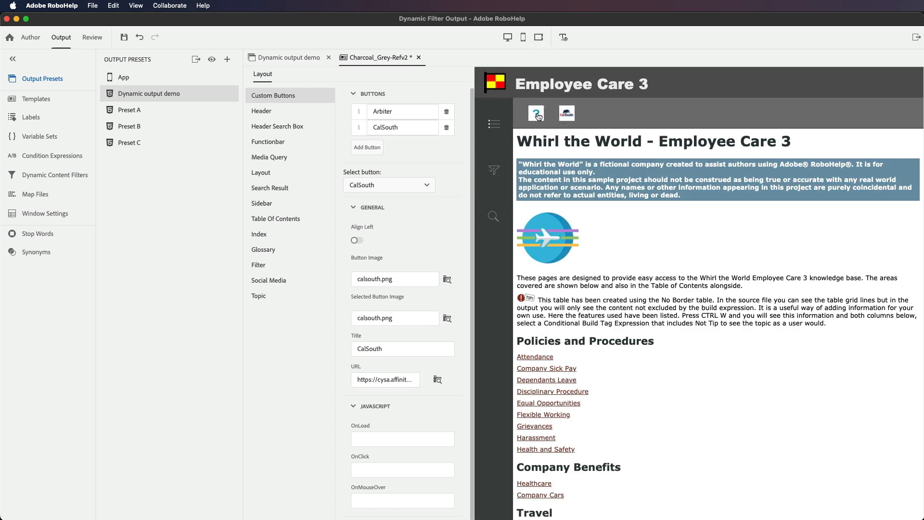
pyautogui.click(524, 39)
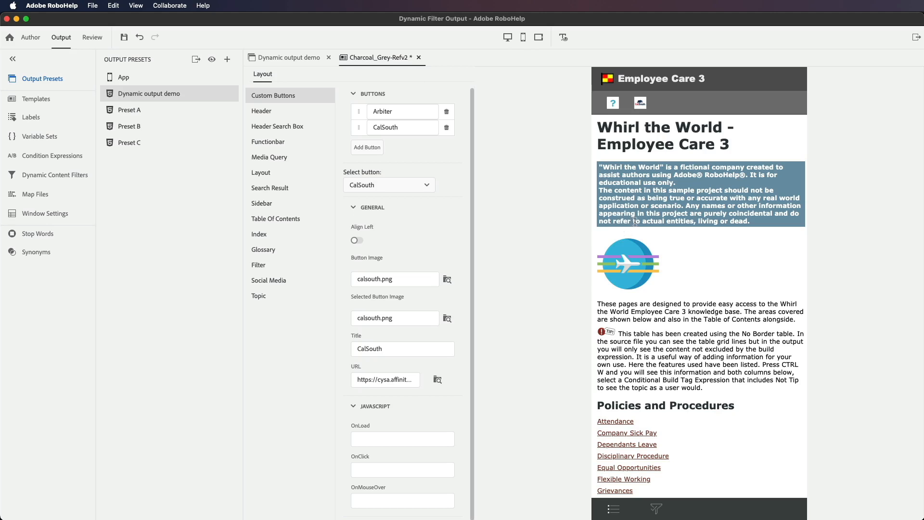
pyautogui.moveTo(675, 318); pyautogui.dragTo(706, 357)
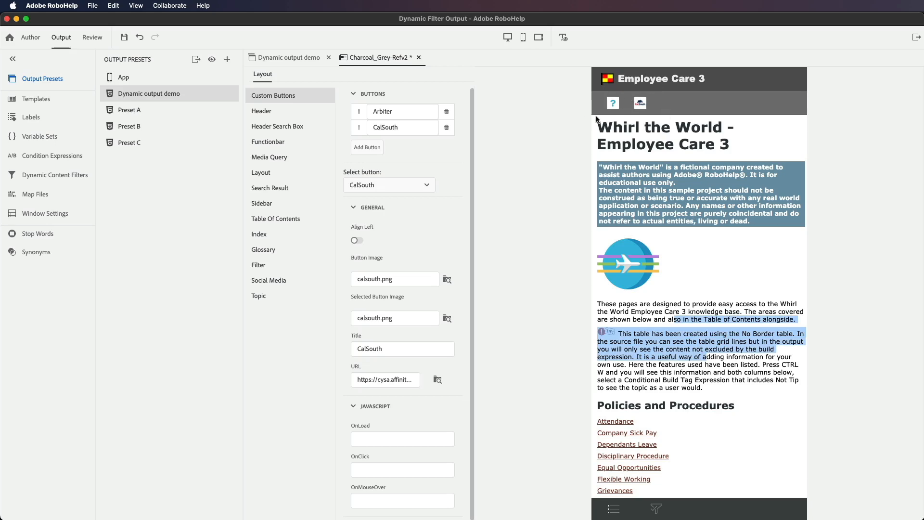
pyautogui.click(507, 38)
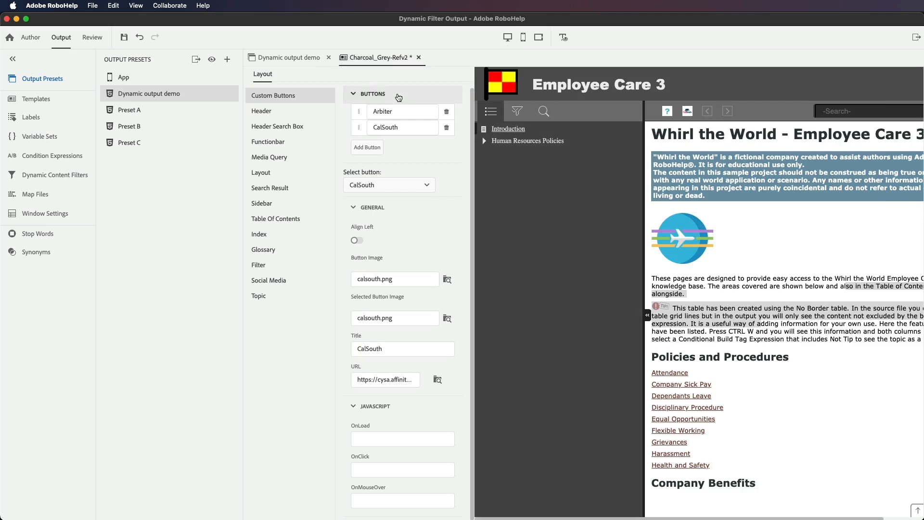
# Step: Select the Arbiter button for editing and set its button image to AS-Big.png from the project's assets/images folder
pyautogui.click(383, 188)
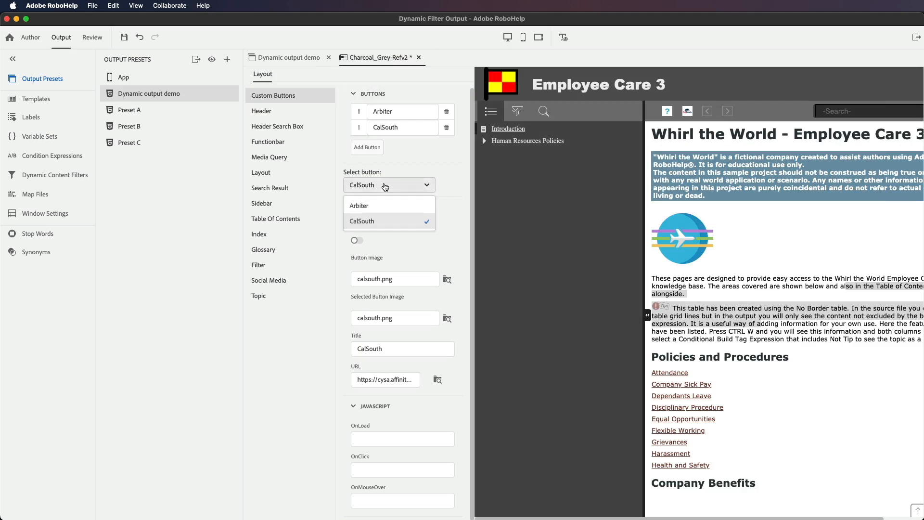
pyautogui.click(369, 207)
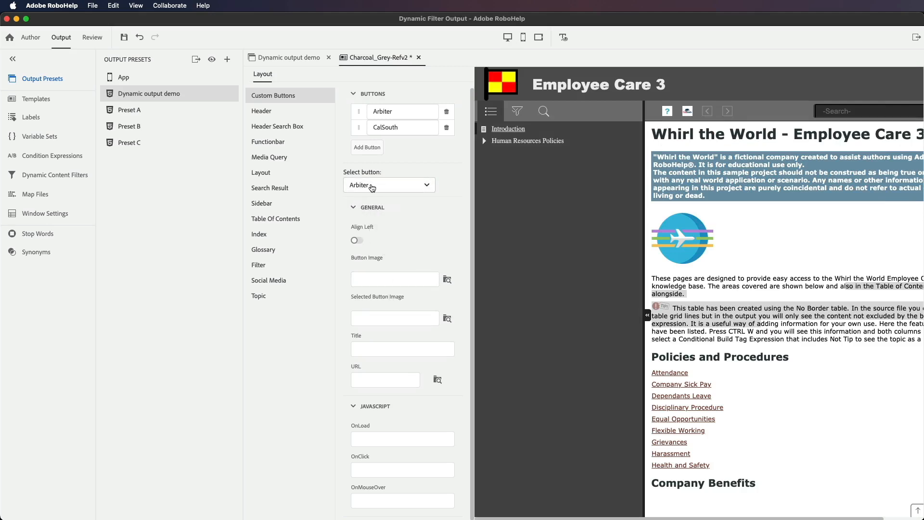
pyautogui.click(447, 279)
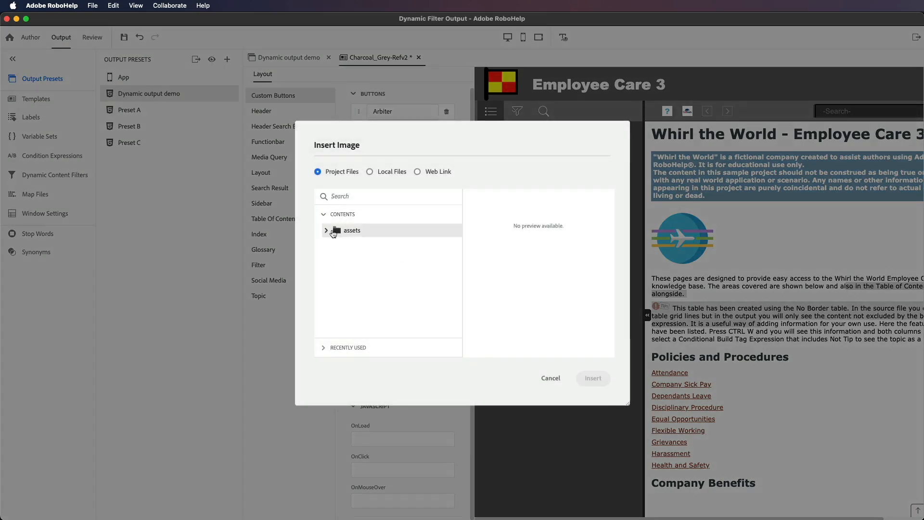
pyautogui.doubleClick(361, 244)
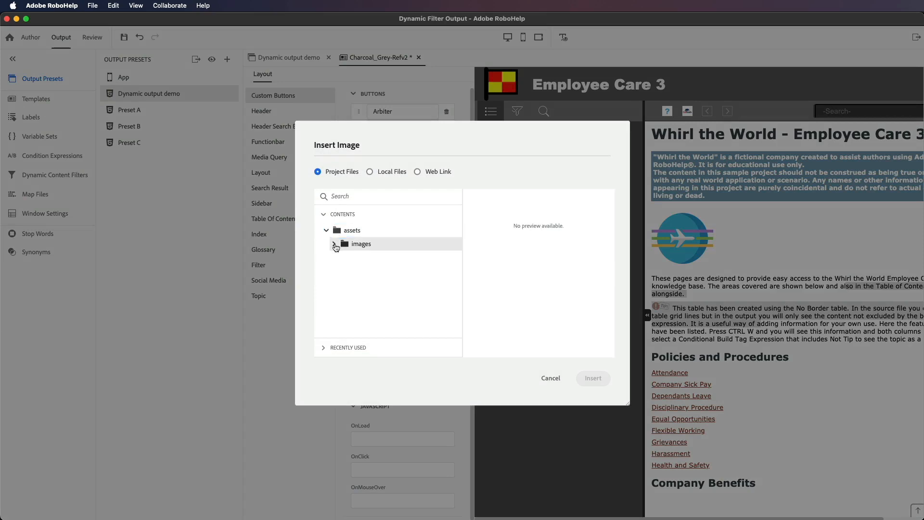
pyautogui.click(371, 260)
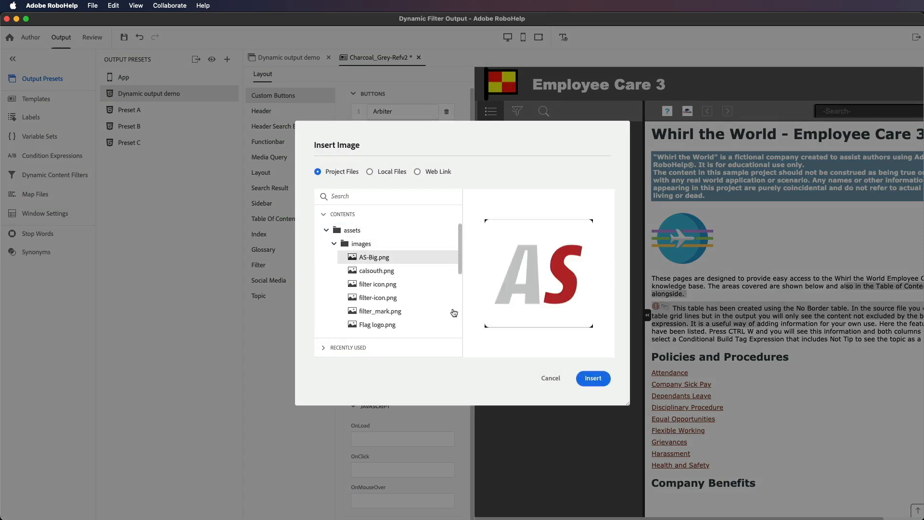
pyautogui.click(594, 379)
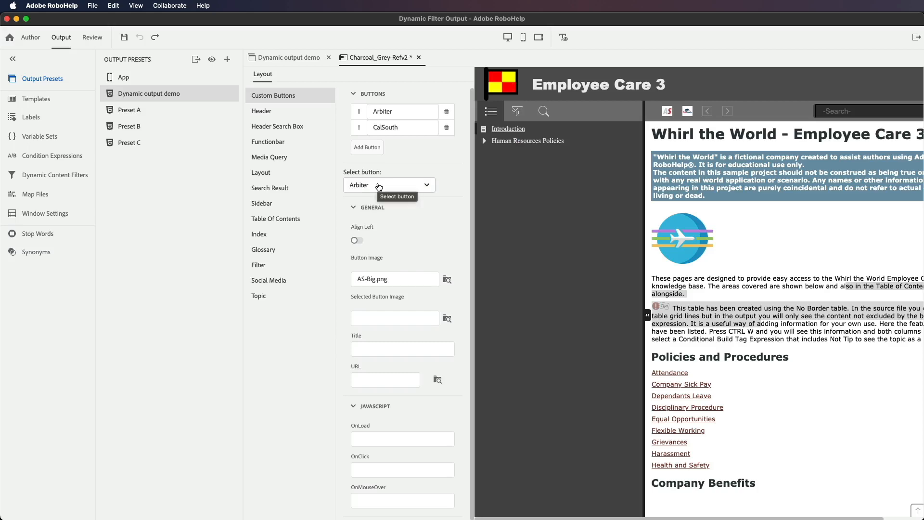
# Step: Set the Arbiter button's selected image to AS-Big.png from assets/images and enter Arbiter as its title
pyautogui.click(447, 319)
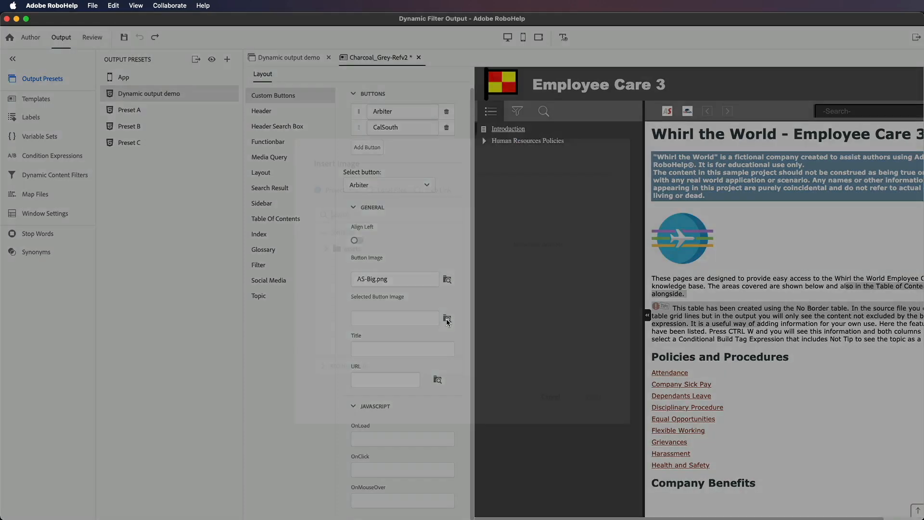
pyautogui.click(326, 232)
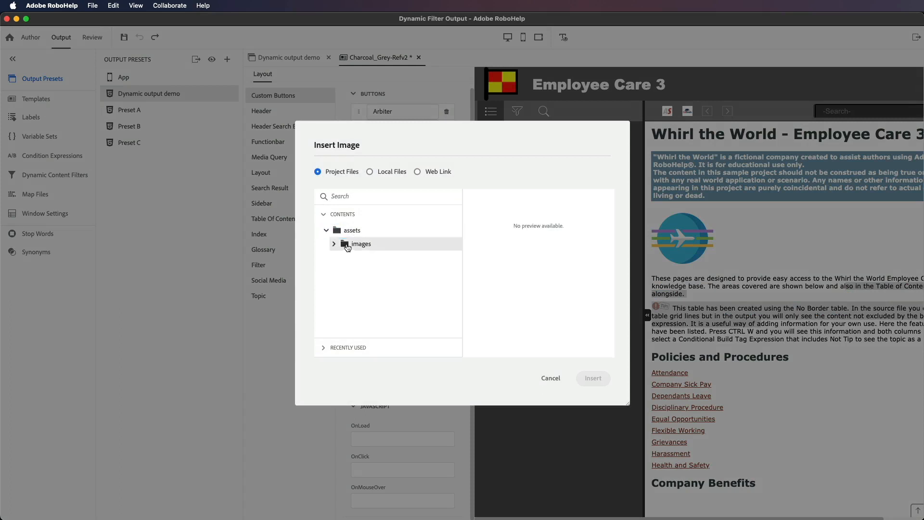
pyautogui.click(334, 244)
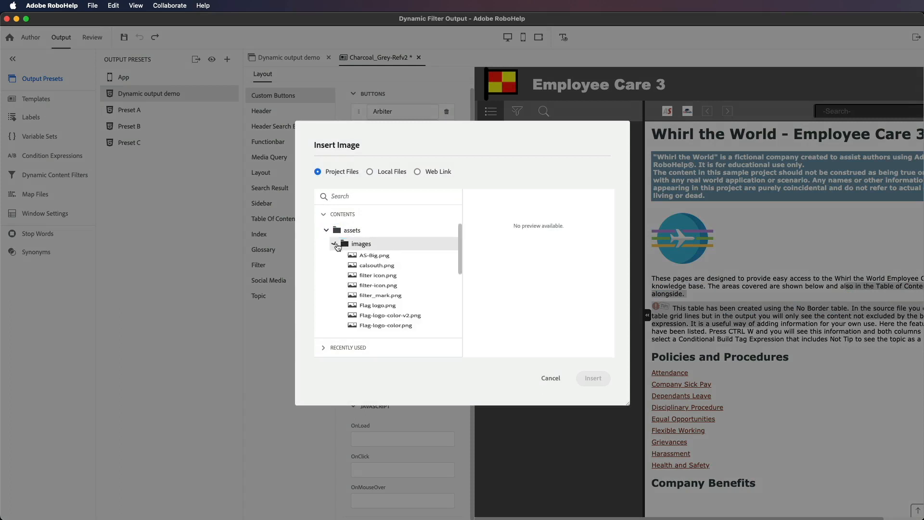
pyautogui.click(366, 258)
pyautogui.click(593, 378)
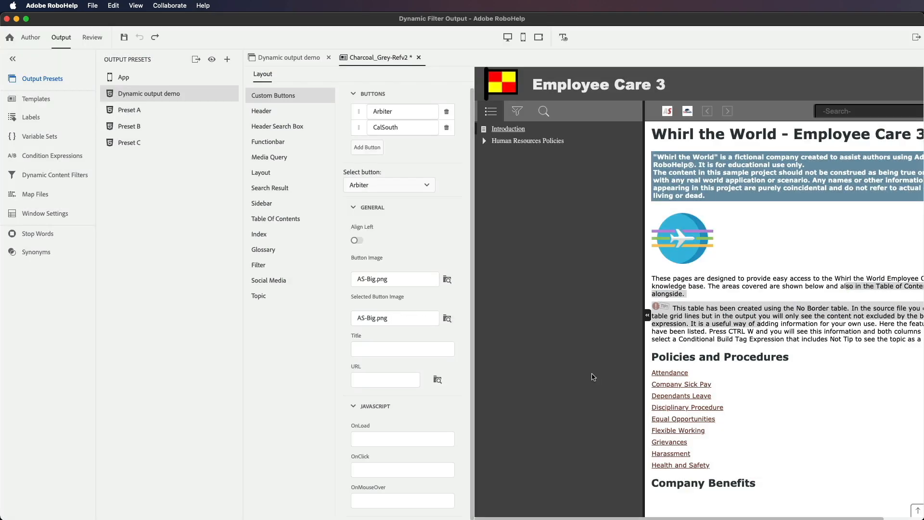
pyautogui.click(389, 346)
pyautogui.write('Arbiter')
# Step: Copy the sign-in page address from the Arbiter Sports page in Chrome and enter it as the Arbiter button's URL in RoboHelp
pyautogui.click(381, 378)
pyautogui.click(796, 506)
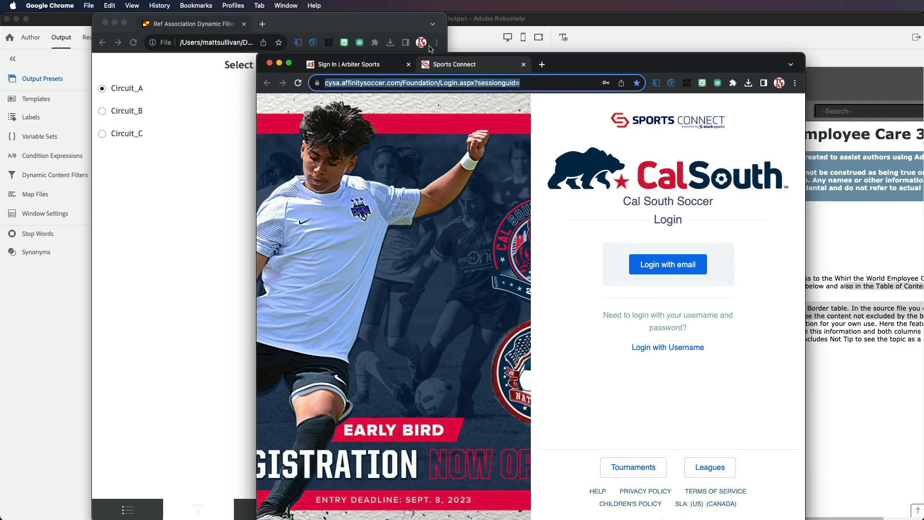
pyautogui.click(346, 65)
pyautogui.press('super+c')
pyautogui.press('super+Tab')
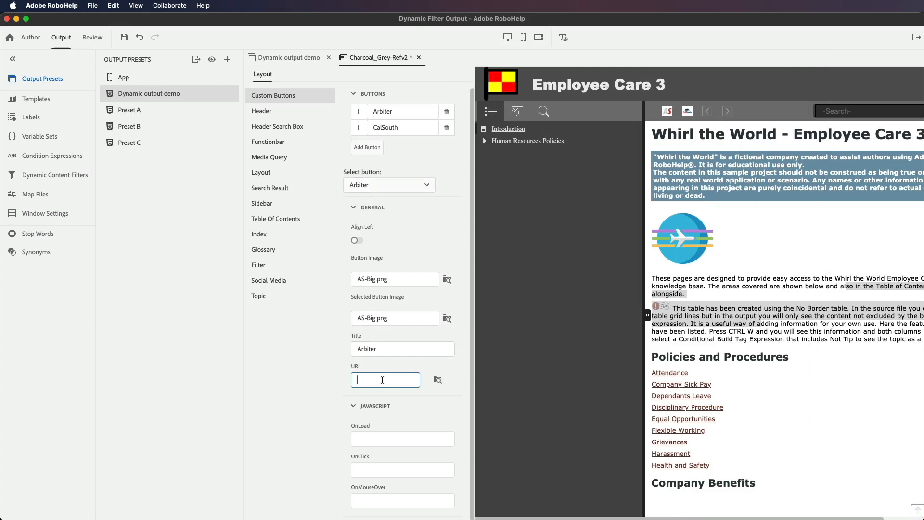
pyautogui.press('super+v')
pyautogui.press('Tab')
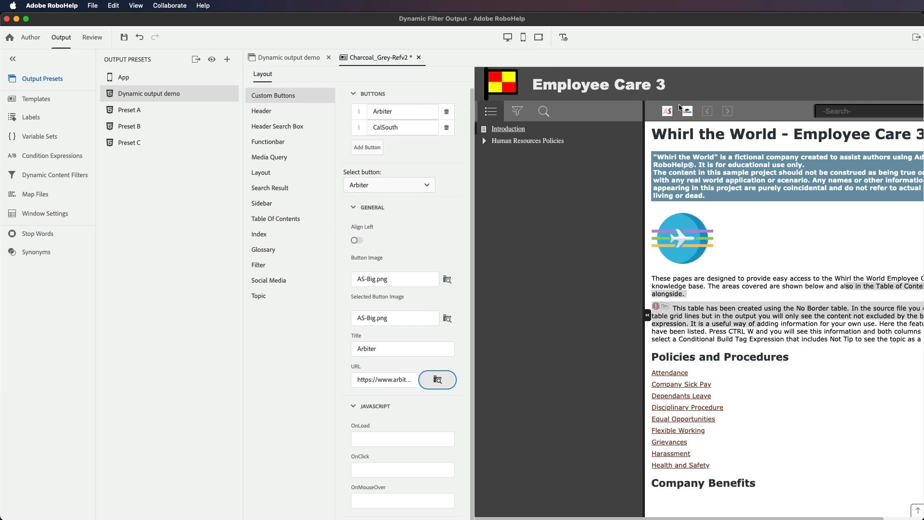
# Step: Check how the Arbiter and CalSouth logo buttons appear in the mobile and tablet previews of the template
pyautogui.click(523, 38)
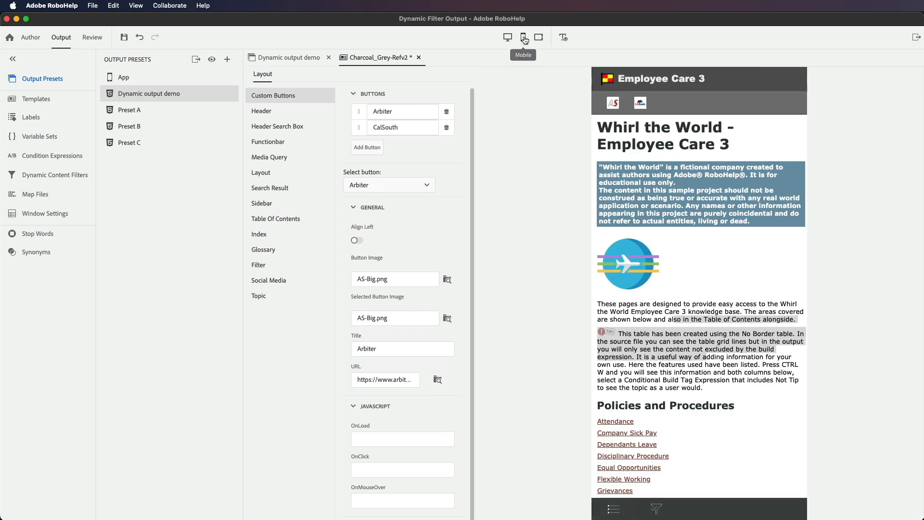
pyautogui.click(540, 38)
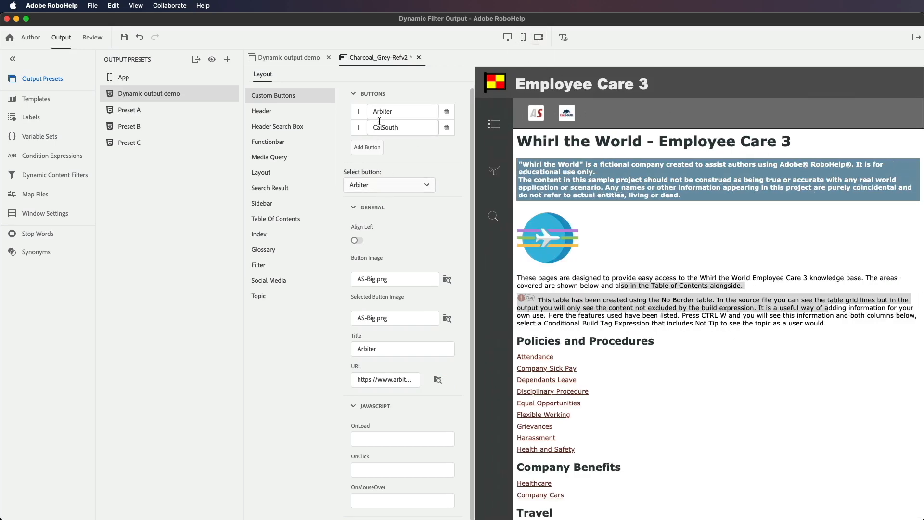
# Step: Save the Charcoal_Grey-Refv2 template and generate the Dynamic output demo preset
pyautogui.press('super+s')
pyautogui.press('super+z')
pyautogui.click(196, 62)
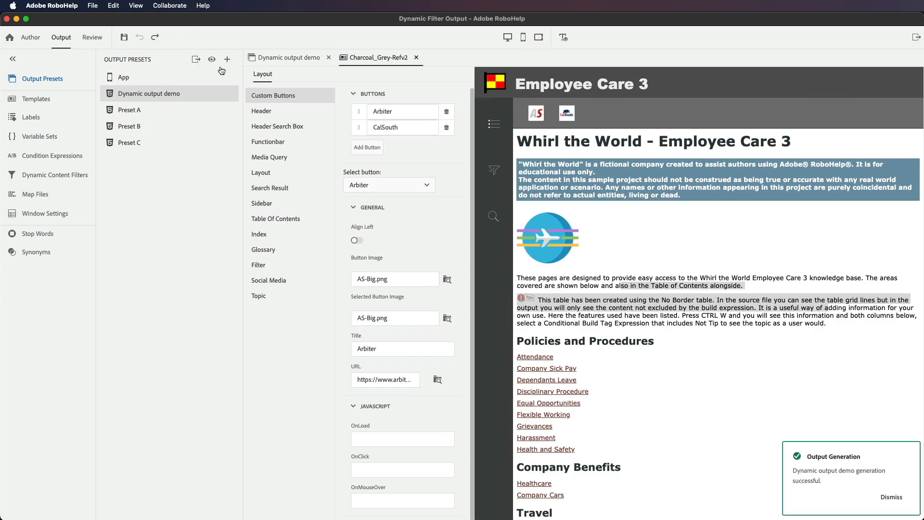
# Step: View the generated output in Chrome at a narrow mobile width and test its Arbiter button, returning to the output page
pyautogui.click(212, 61)
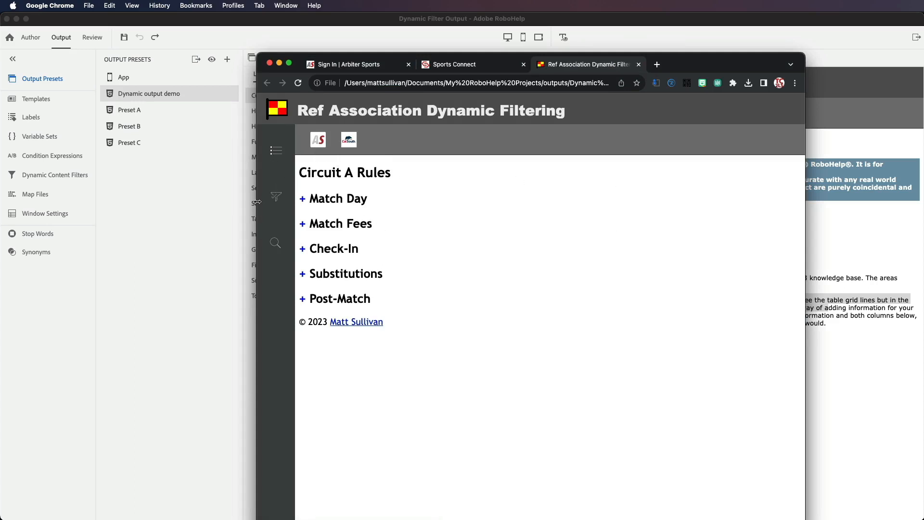
pyautogui.moveTo(258, 206); pyautogui.dragTo(168, 197)
pyautogui.moveTo(2, 182); pyautogui.dragTo(633, 178)
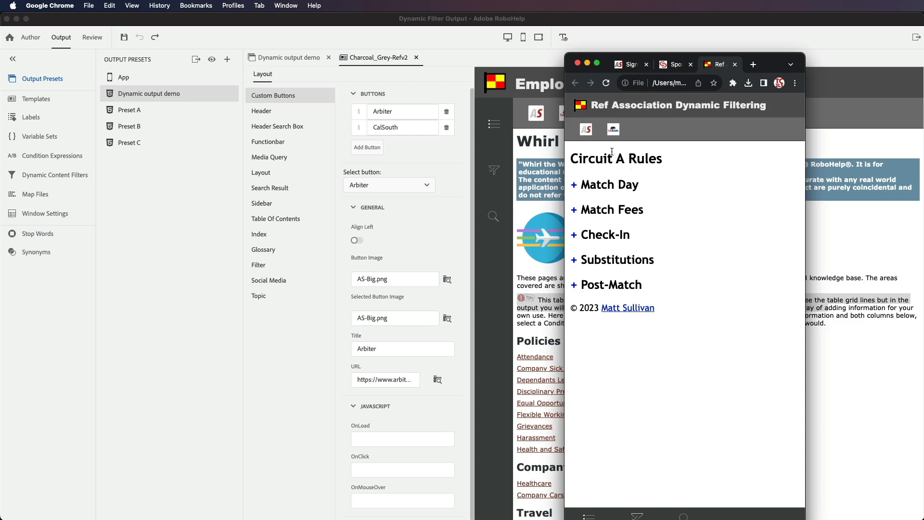
pyautogui.click(587, 131)
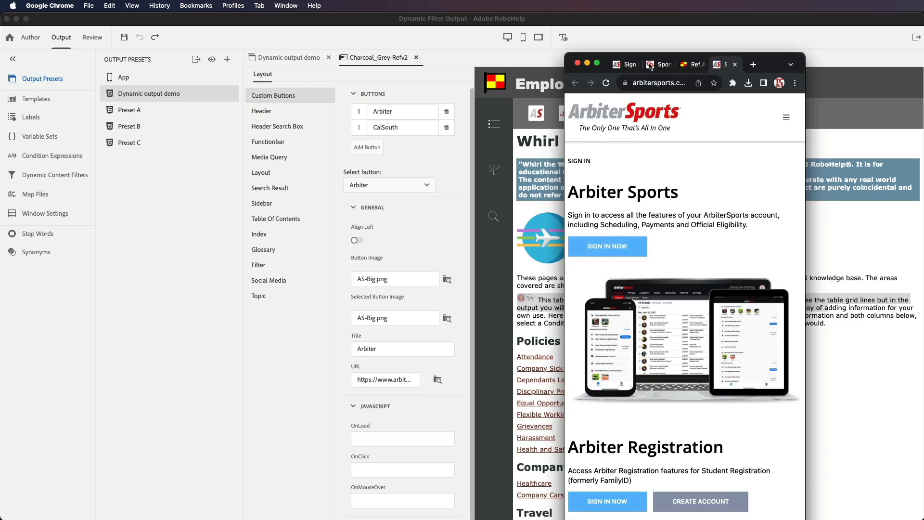
pyautogui.click(695, 66)
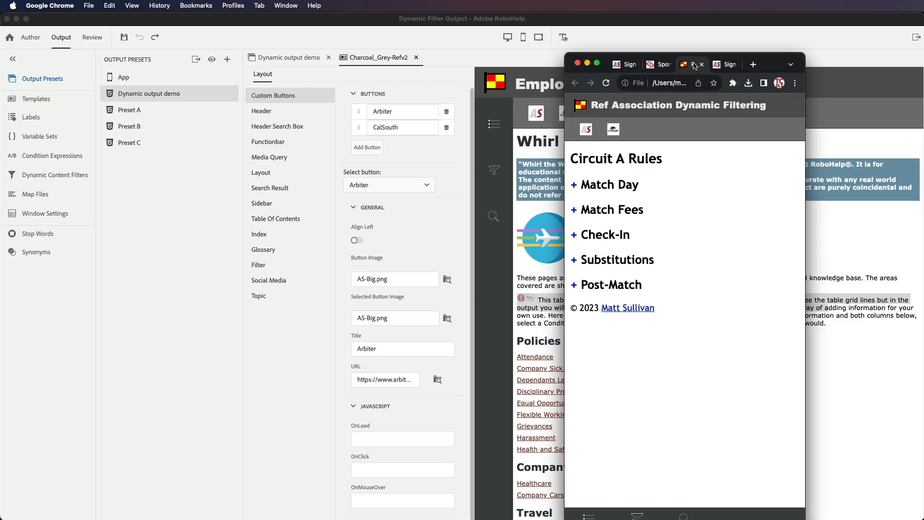
# Step: Test the CalSouth logo button in the narrow generated output and close that browser window
pyautogui.click(614, 130)
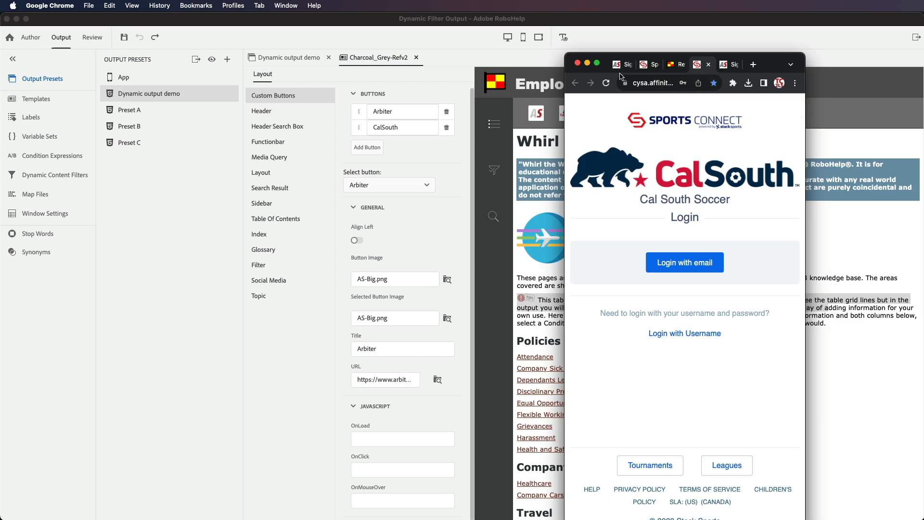
pyautogui.click(578, 64)
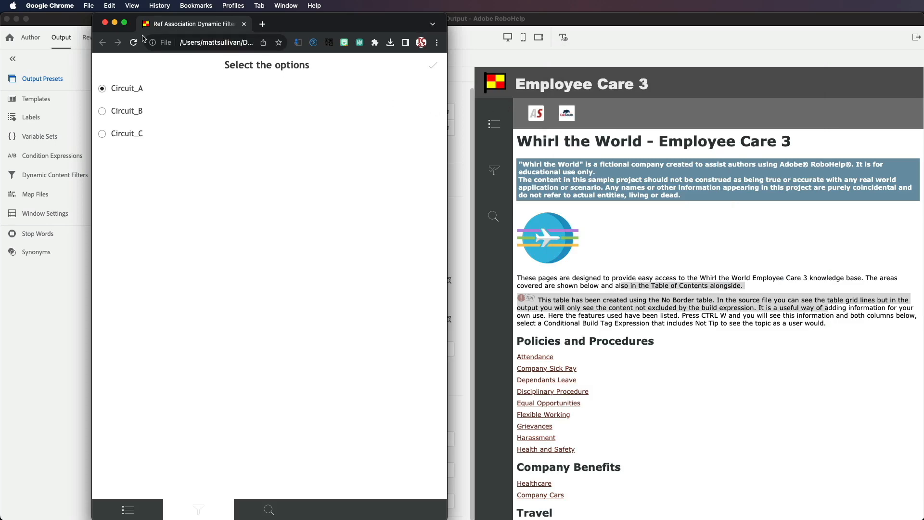
# Step: Reload the generated output in the remaining Chrome window and open its circuit filter to examine the apply checkmark
pyautogui.click(199, 510)
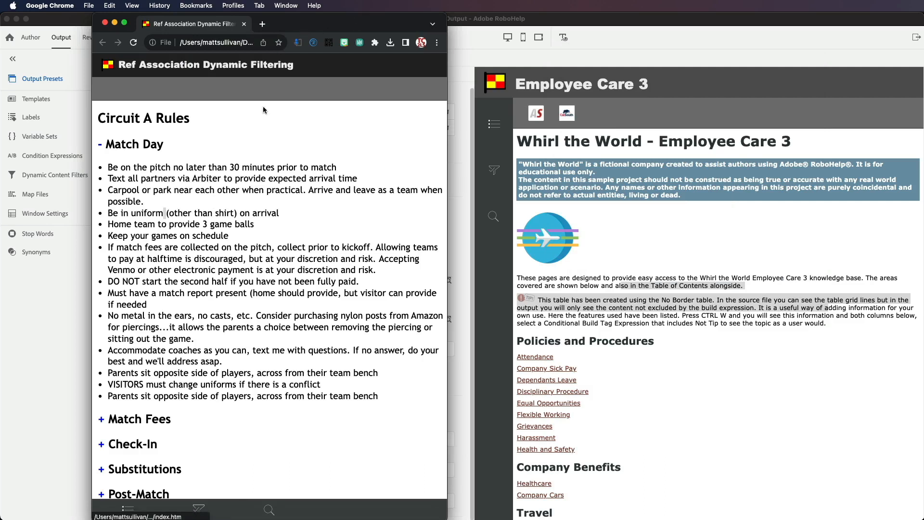
pyautogui.press('super+r')
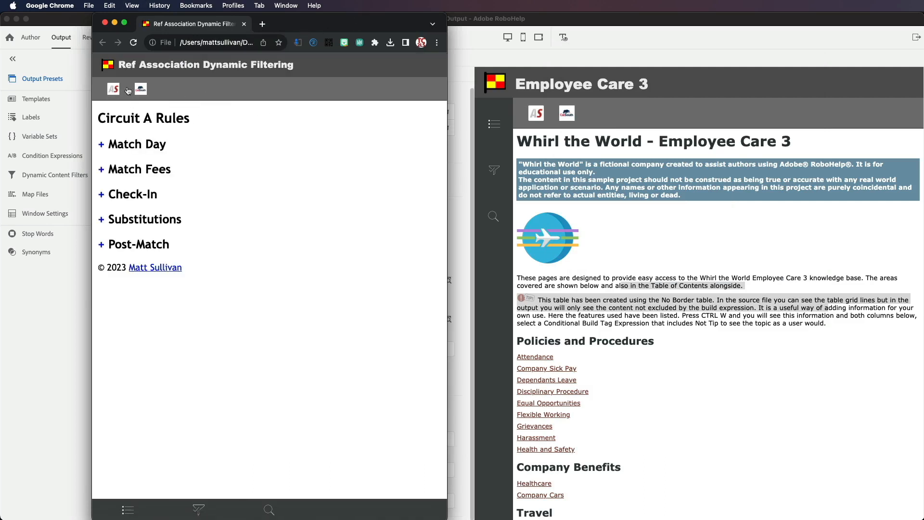
pyautogui.moveTo(296, 25); pyautogui.dragTo(545, 39)
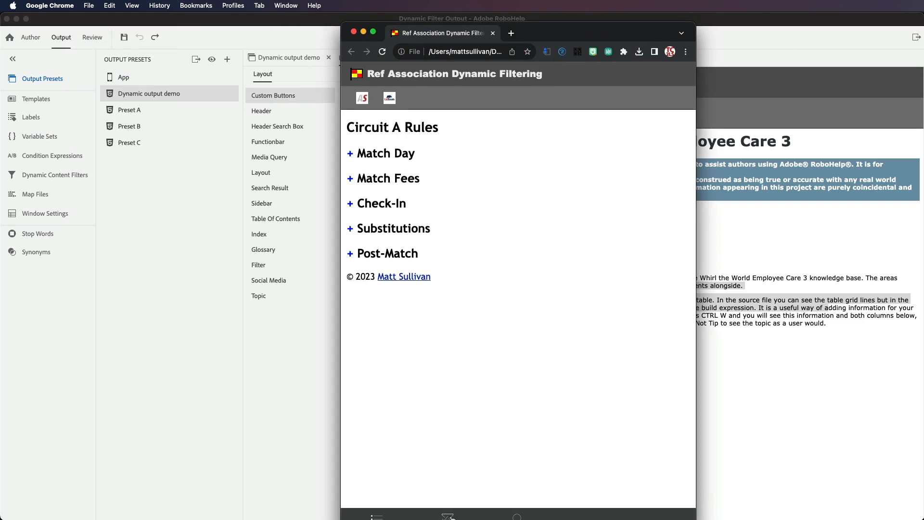
pyautogui.click(446, 517)
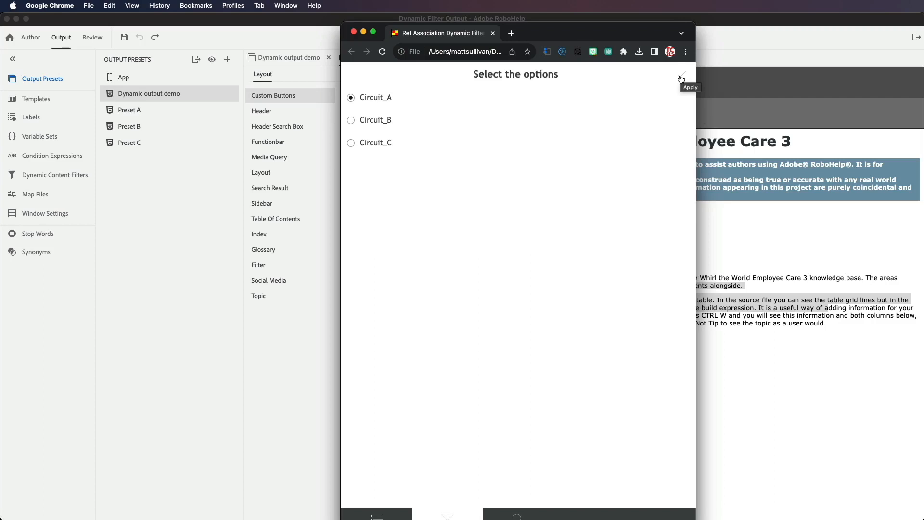
# Step: Switch to Finder and check the AS-Big.png and calsouth.png logos in the project's contents/assets/images folder
pyautogui.click(177, 238)
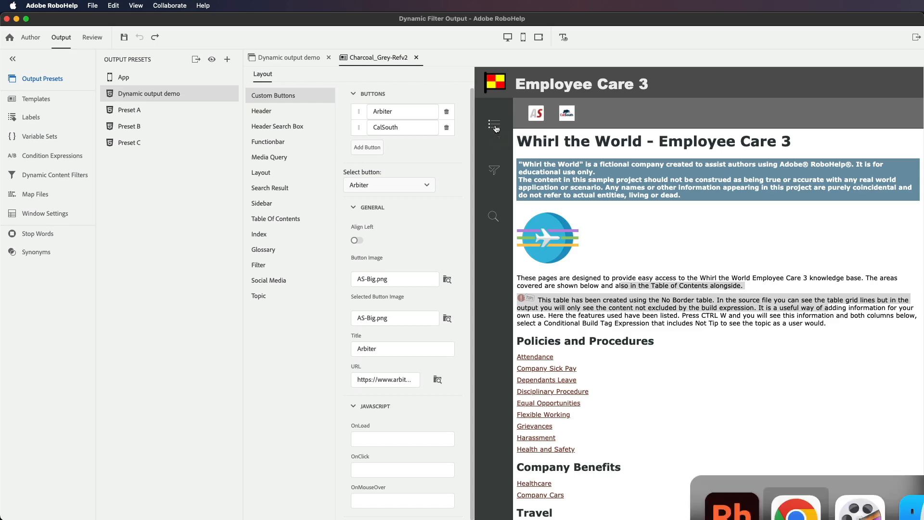
pyautogui.press('super+Tab')
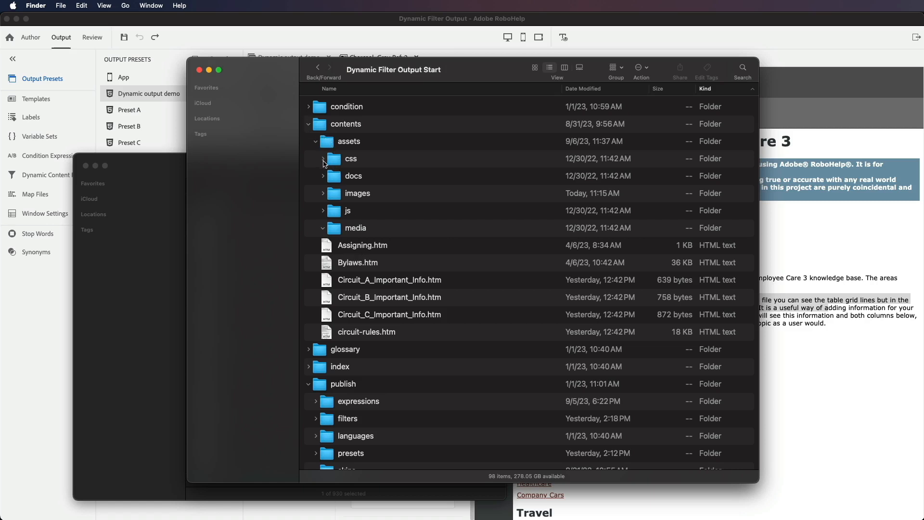
pyautogui.click(323, 194)
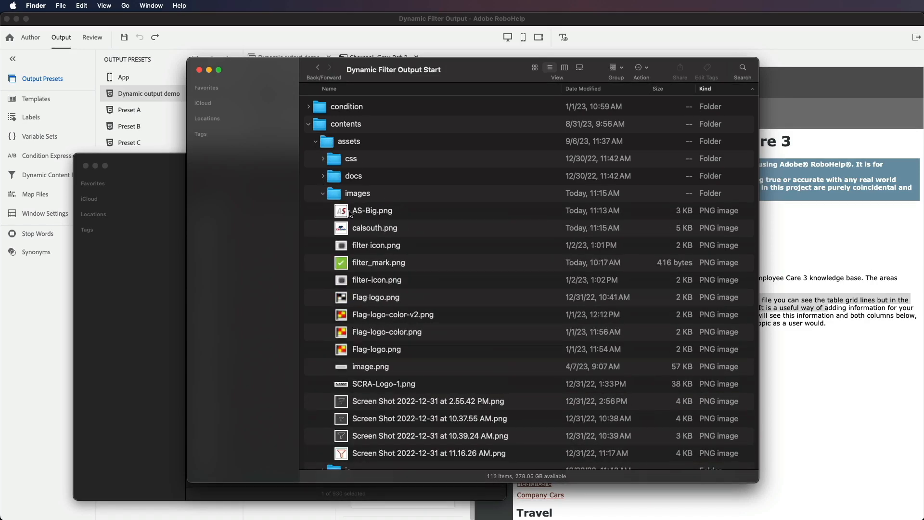
pyautogui.click(391, 213)
pyautogui.click(383, 233)
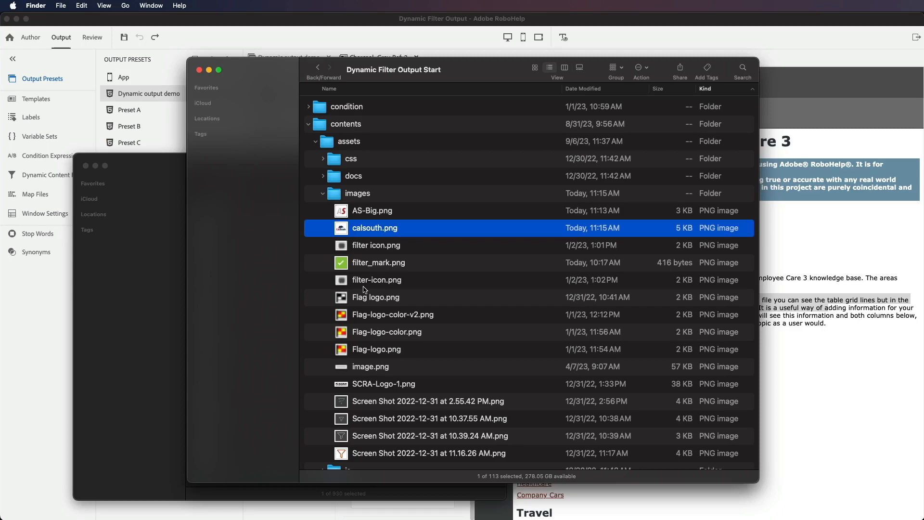
# Step: Locate the Charcoal_Grey-Refv2 template folder under publish/skins in the project and select it
pyautogui.scroll(-3, 383, 345)
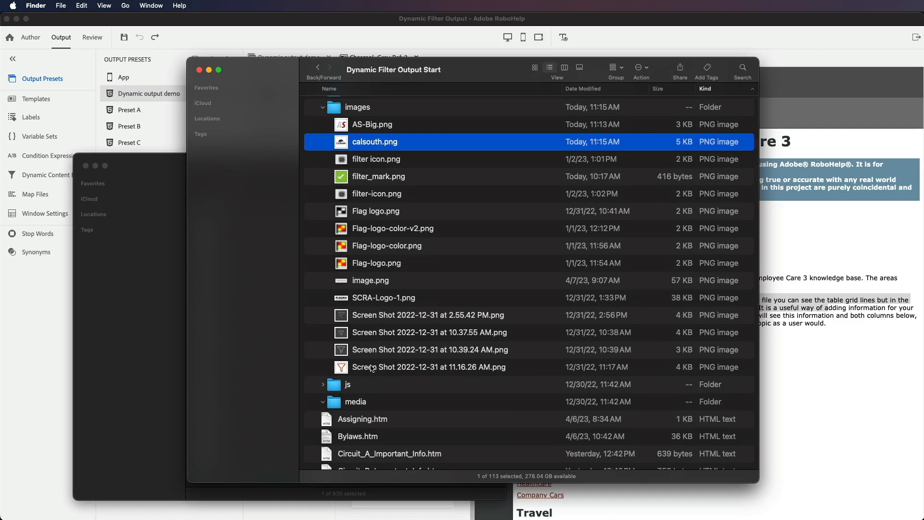
pyautogui.scroll(-5, 384, 368)
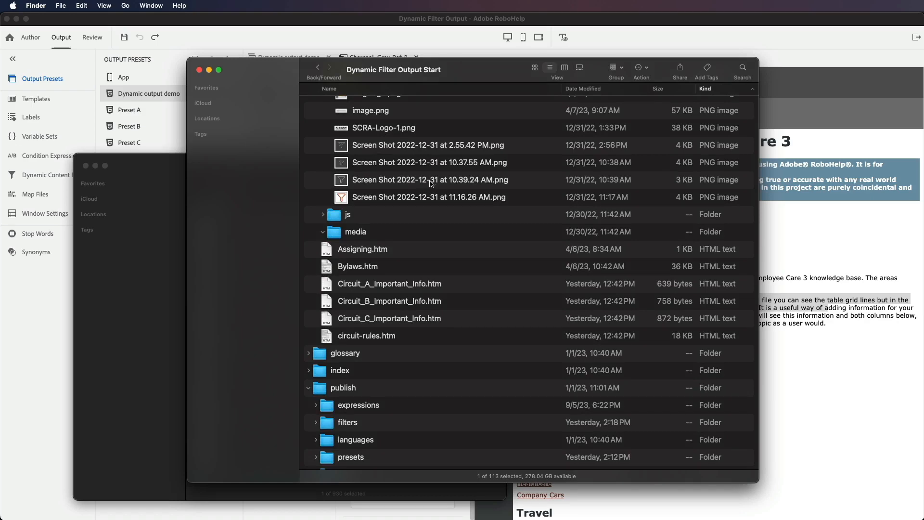
pyautogui.scroll(-5, 377, 376)
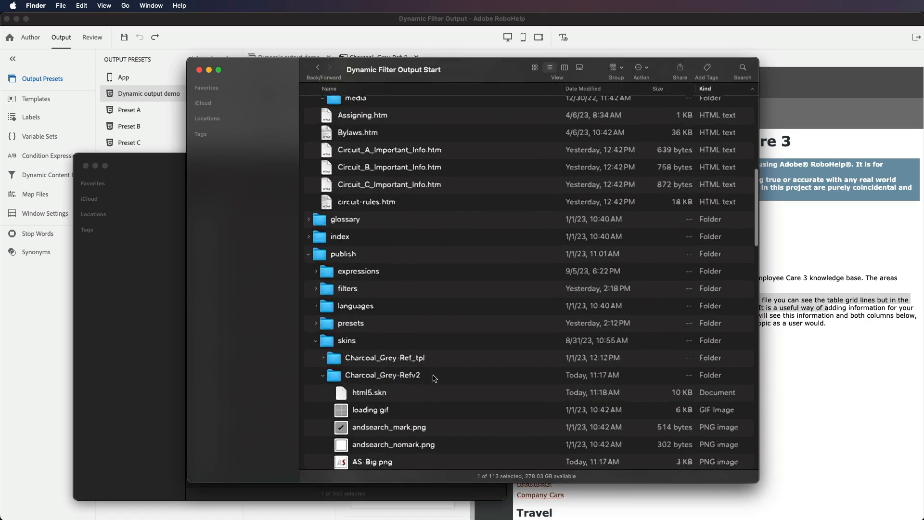
pyautogui.click(324, 249)
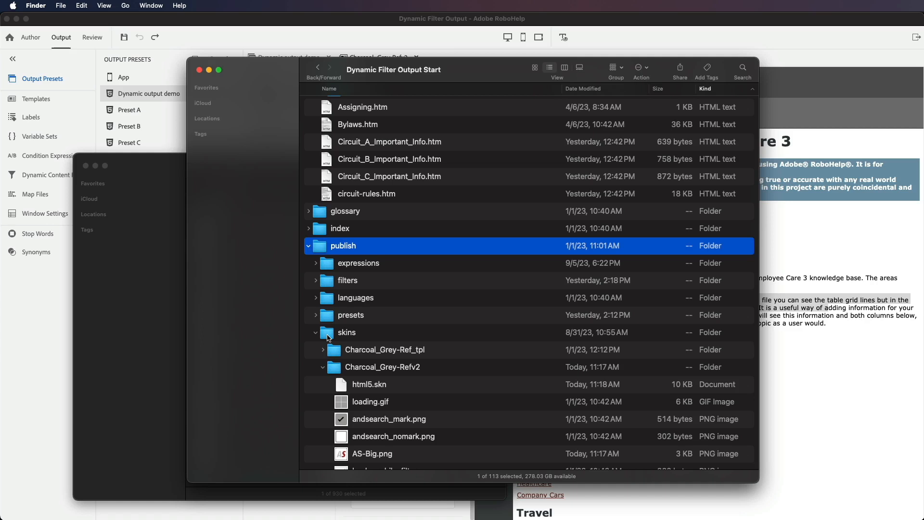
pyautogui.click(329, 337)
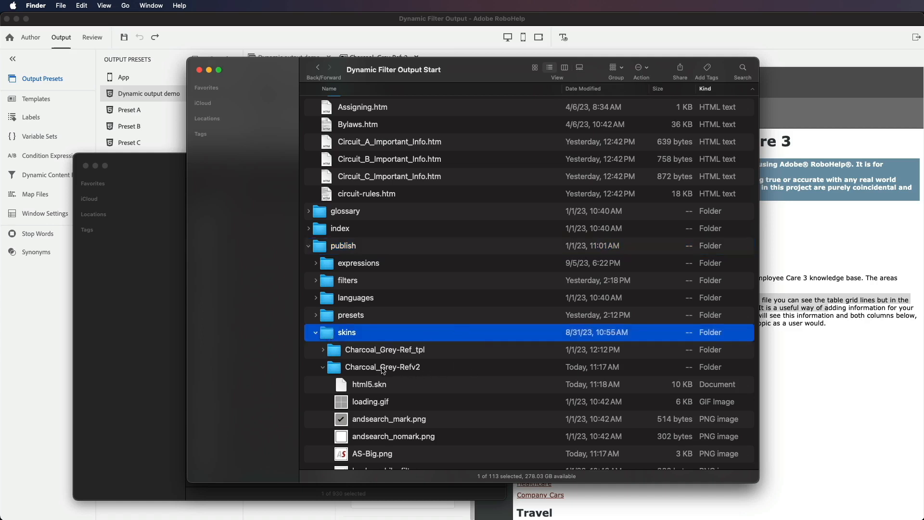
pyautogui.click(336, 370)
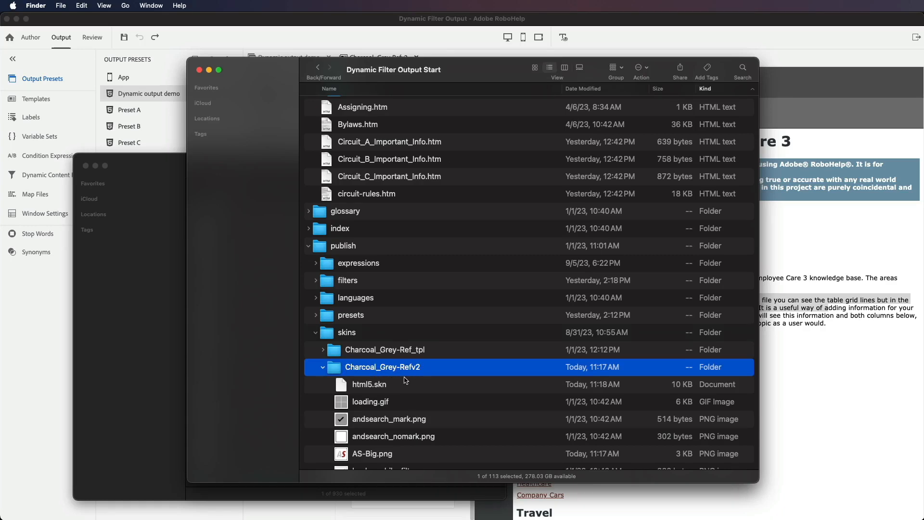
# Step: Examine the image files in the Charcoal_Grey-Refv2 folder and select back_mobile_filter.png
pyautogui.scroll(-5, 406, 380)
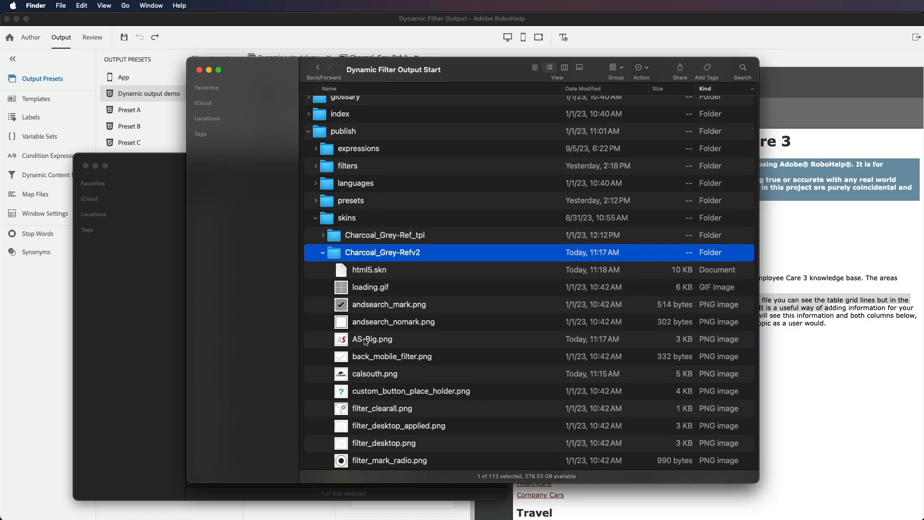
pyautogui.scroll(-5, 447, 403)
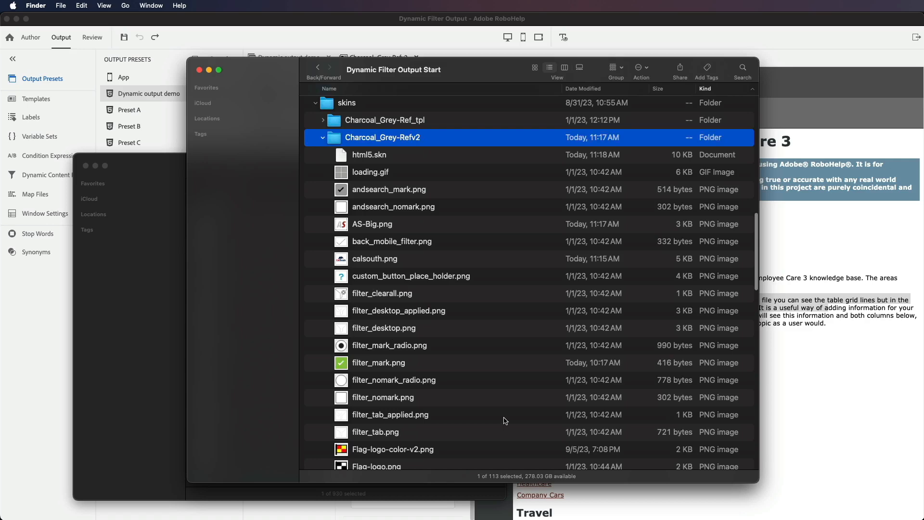
pyautogui.scroll(-5, 505, 421)
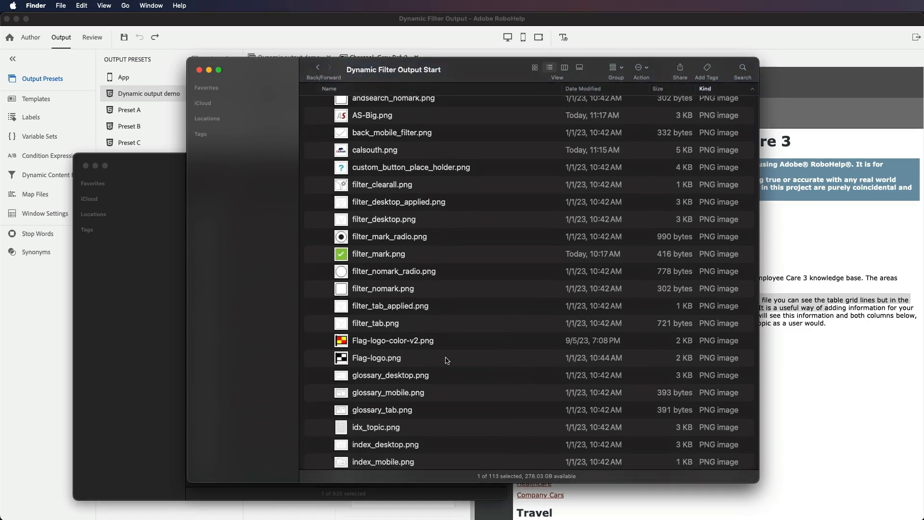
pyautogui.scroll(-8, 465, 377)
pyautogui.scroll(-9, 468, 377)
pyautogui.scroll(-10, 468, 377)
pyautogui.scroll(-10, 468, 377)
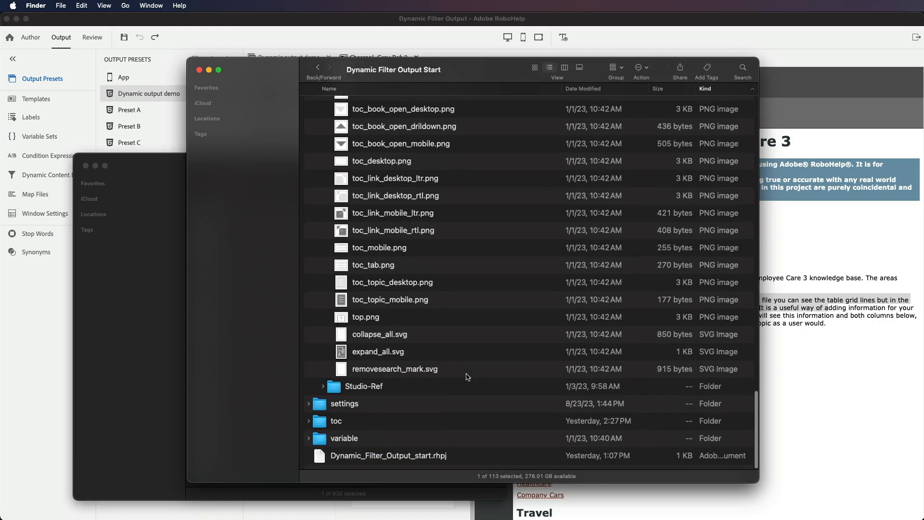
pyautogui.scroll(20, 471, 269)
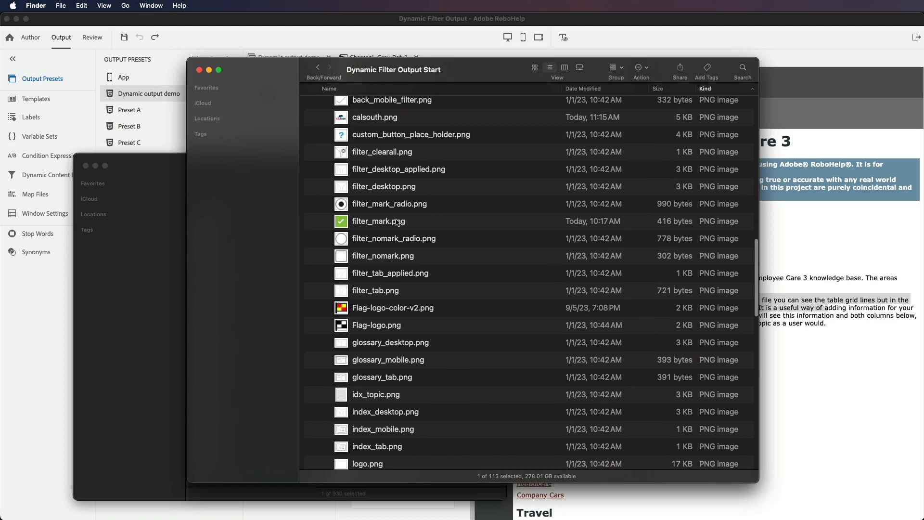
pyautogui.scroll(5, 388, 197)
pyautogui.scroll(1, 388, 197)
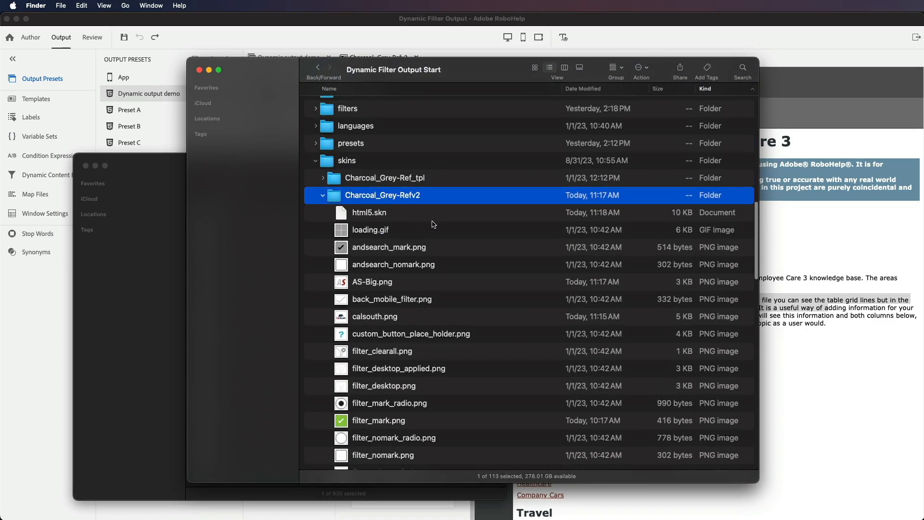
pyautogui.click(388, 303)
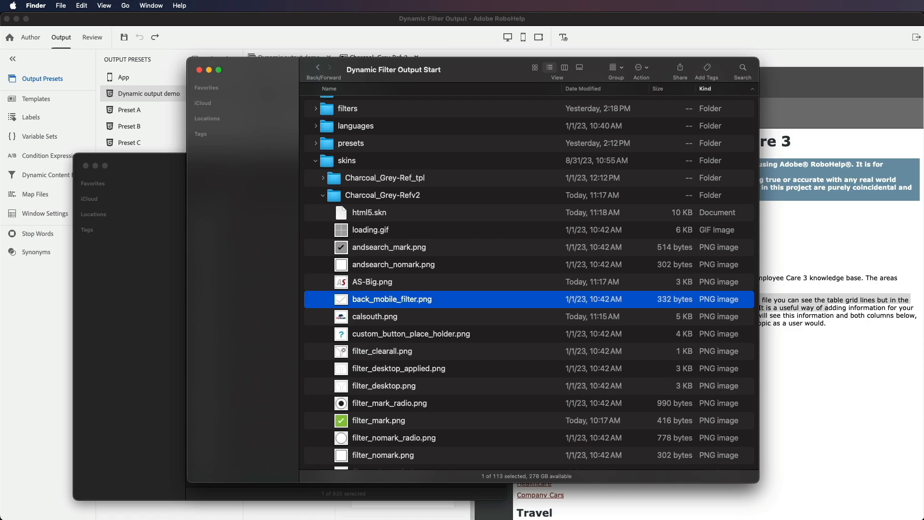
# Step: In the existing Finder search results, select the green-checkmark back_mobile_filter.png stored in Charcoal_Grey-SCRA_tpl
pyautogui.click(137, 163)
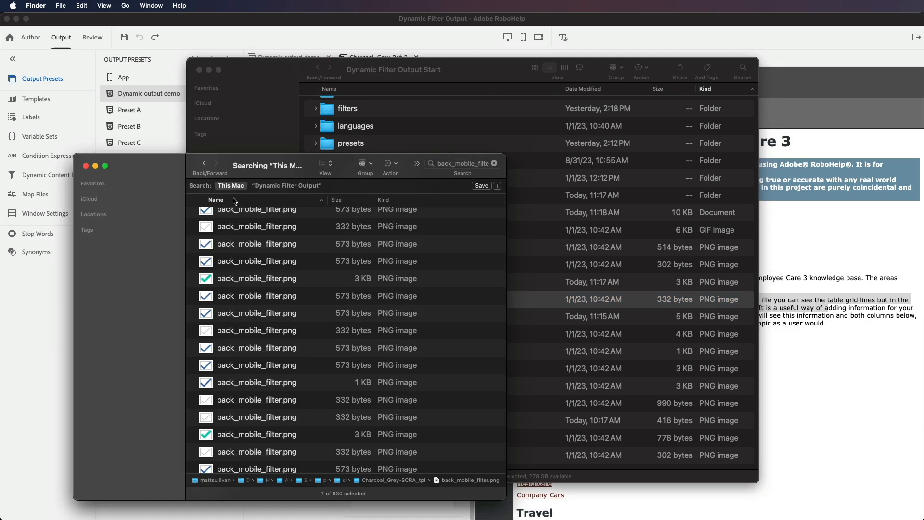
pyautogui.scroll(3, 241, 251)
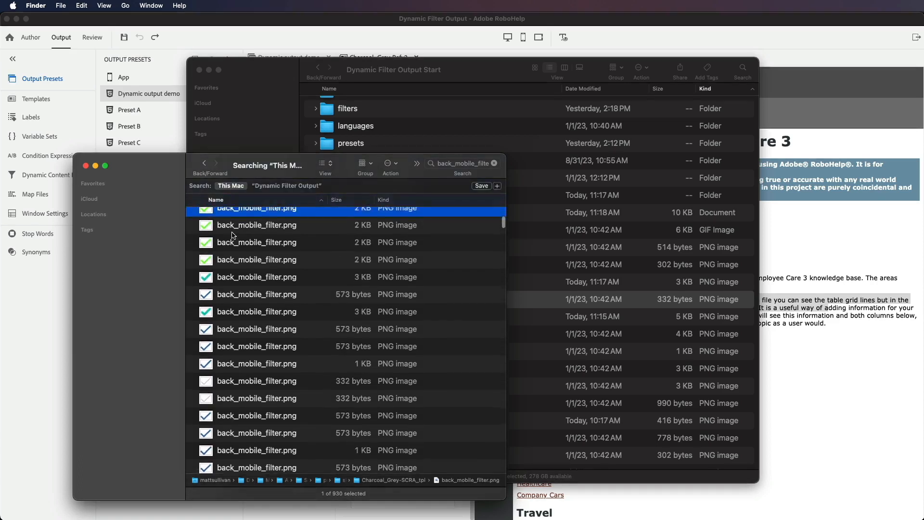
pyautogui.scroll(10, 265, 286)
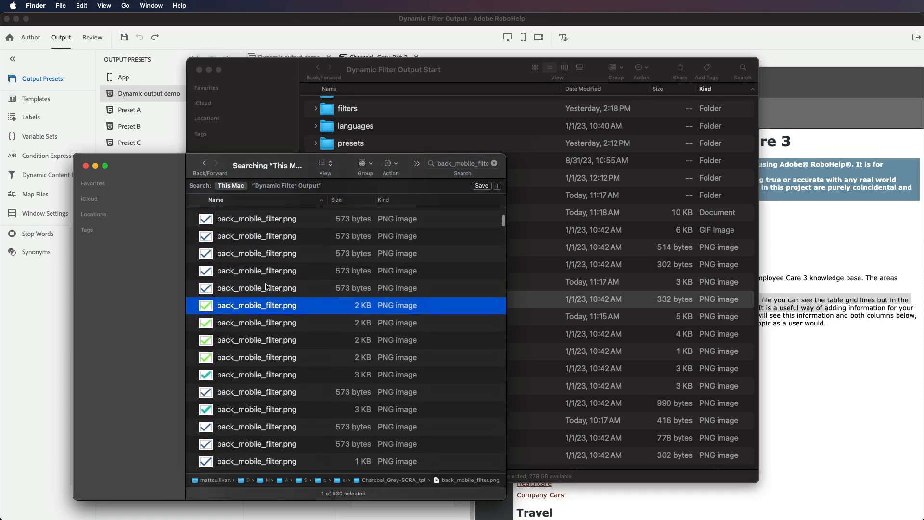
pyautogui.scroll(3, 268, 286)
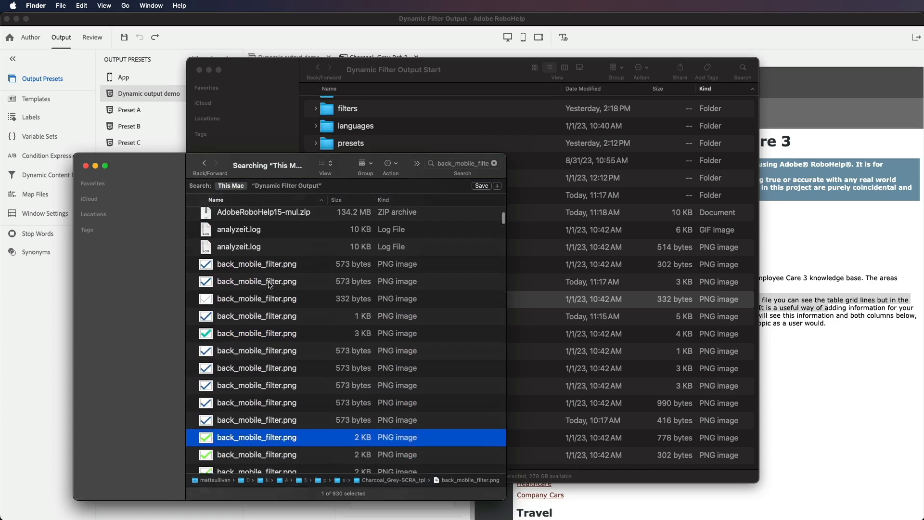
pyautogui.scroll(-5, 270, 285)
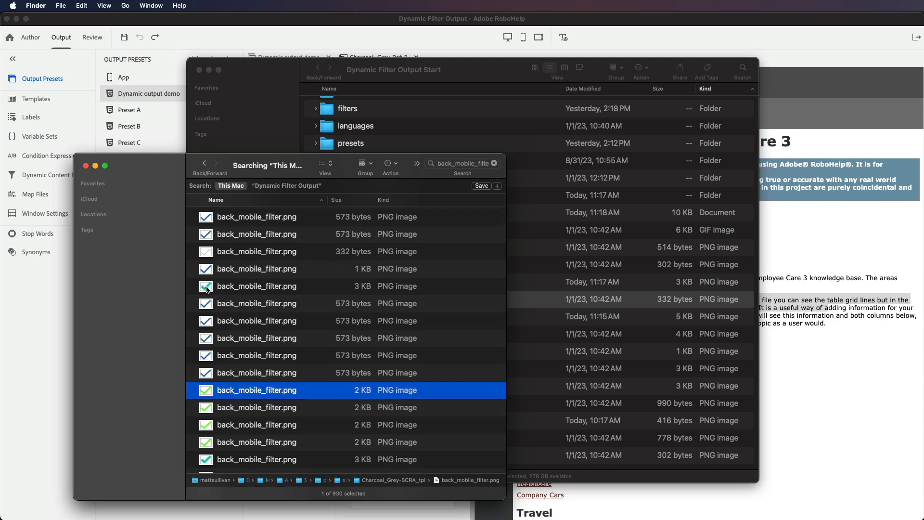
pyautogui.click(241, 289)
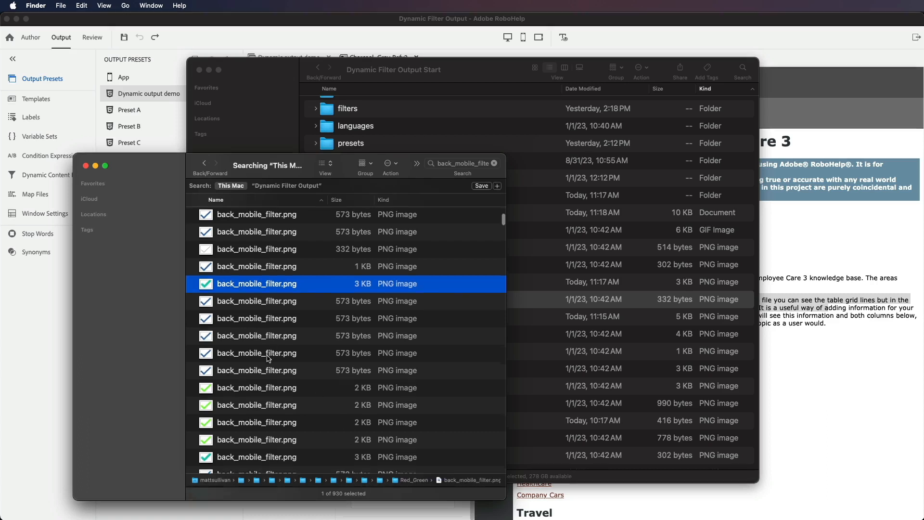
pyautogui.scroll(-3, 269, 359)
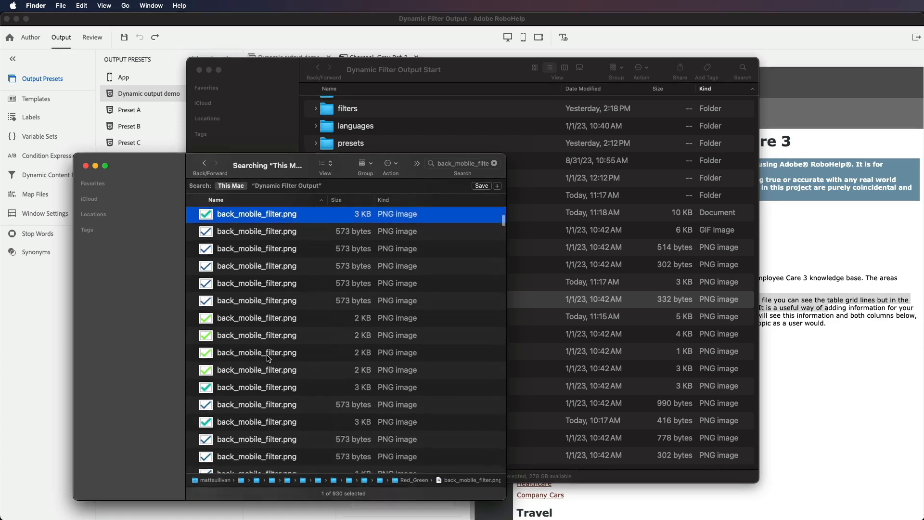
pyautogui.click(245, 317)
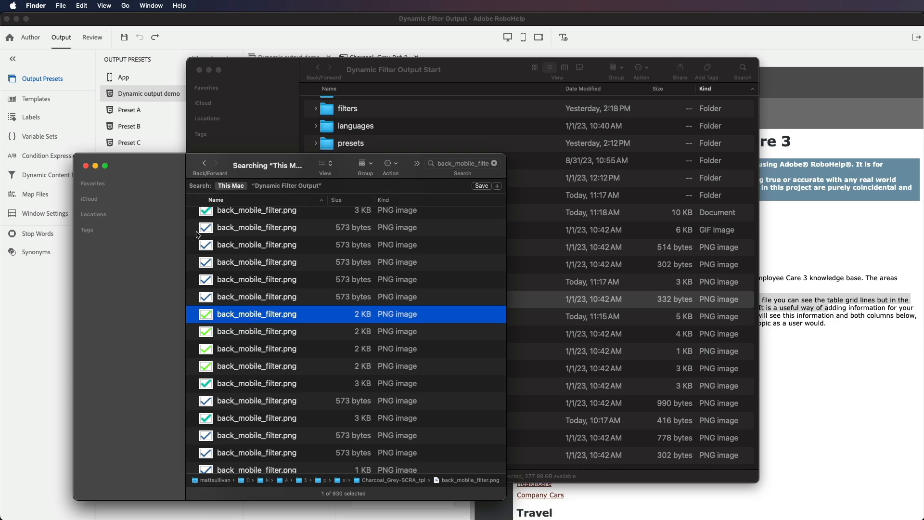
# Step: Copy the green back_mobile_filter.png into the Charcoal_Grey-Refv2 folder, replacing the existing file of the same name
pyautogui.moveTo(156, 166); pyautogui.dragTo(614, 136)
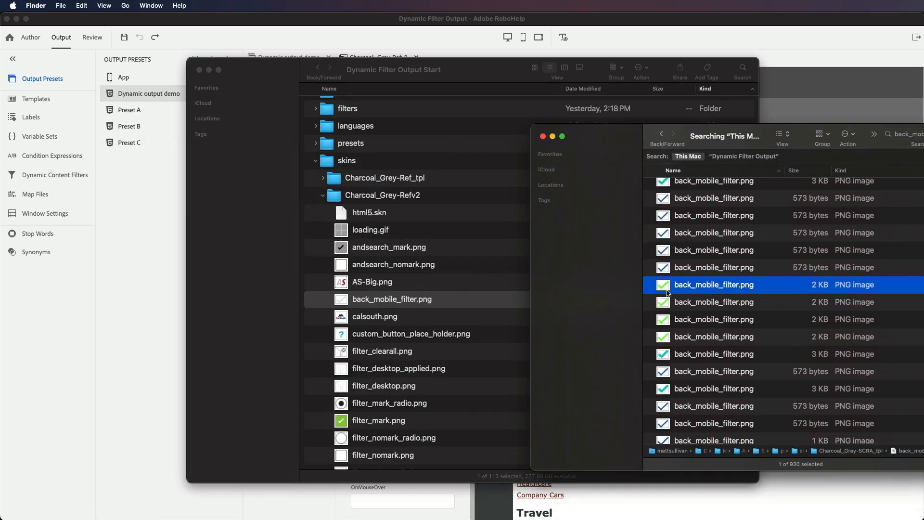
pyautogui.moveTo(665, 288); pyautogui.dragTo(388, 300)
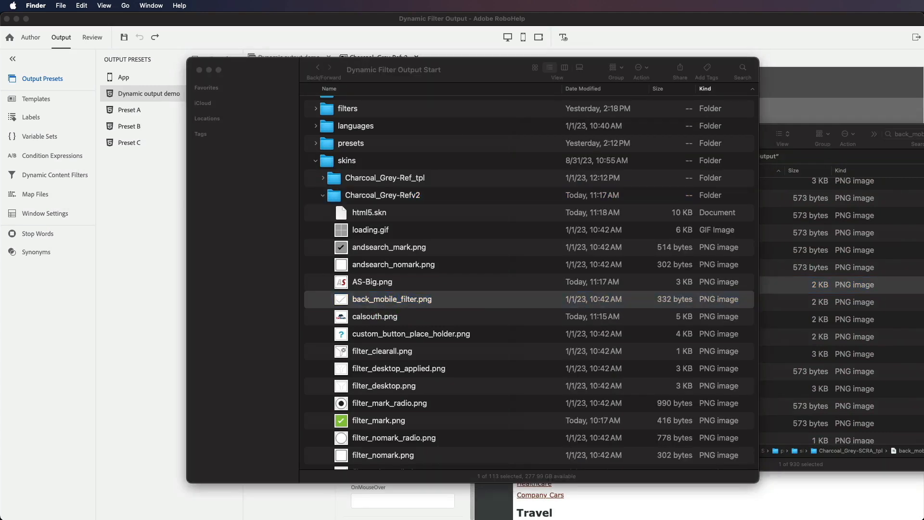
pyautogui.moveTo(923, 496); pyautogui.dragTo(519, 208)
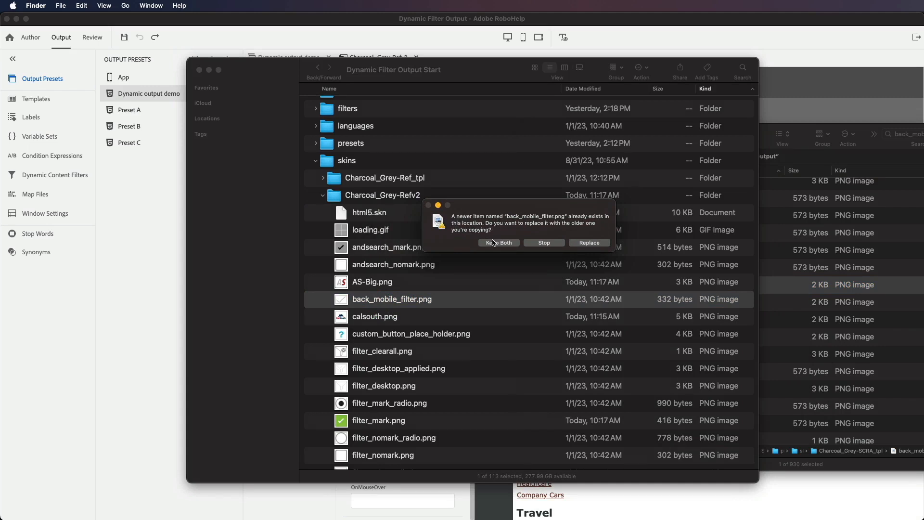
pyautogui.click(590, 243)
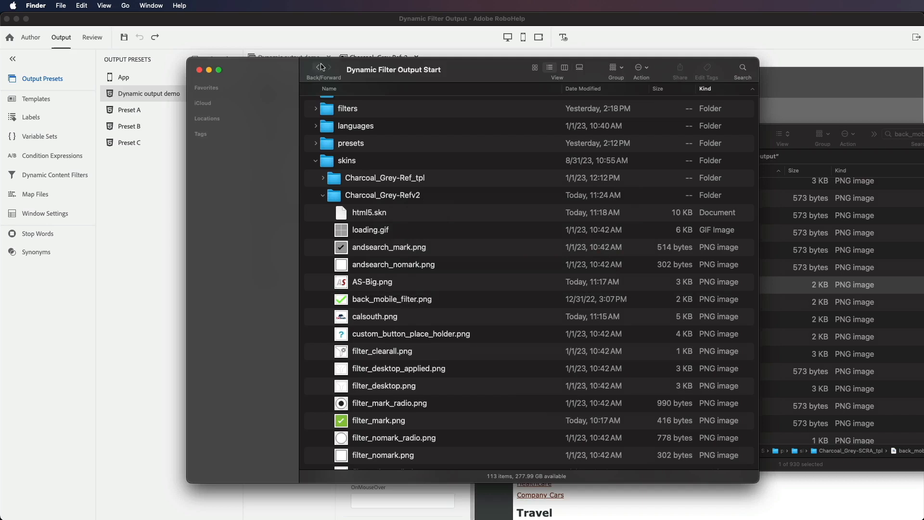
# Step: Switch back to RoboHelp, reopen the Charcoal_Grey-Refv2 template from the preset's layout settings, and preview its filter page in the mobile view
pyautogui.click(326, 38)
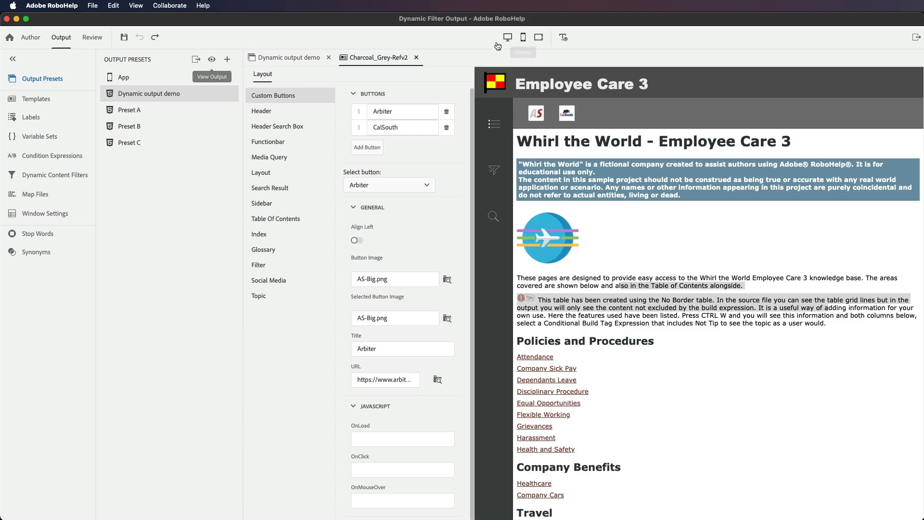
pyautogui.click(418, 58)
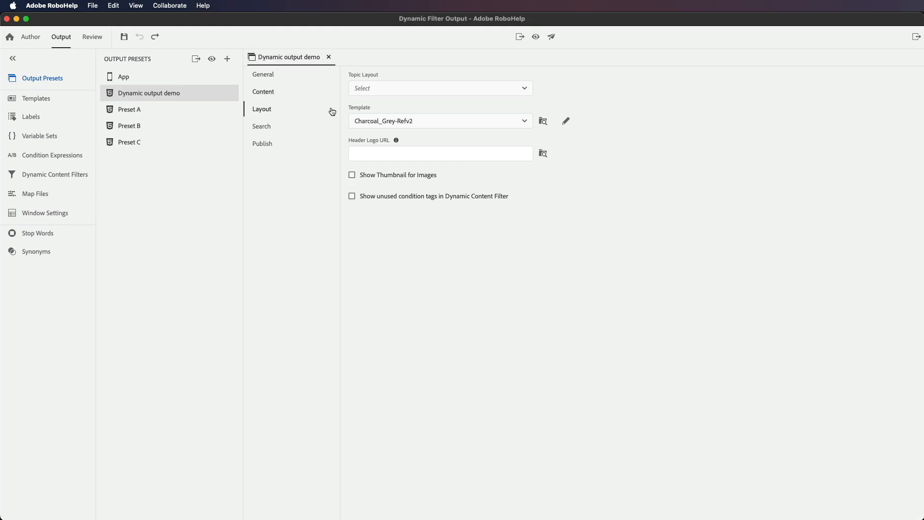
pyautogui.click(568, 121)
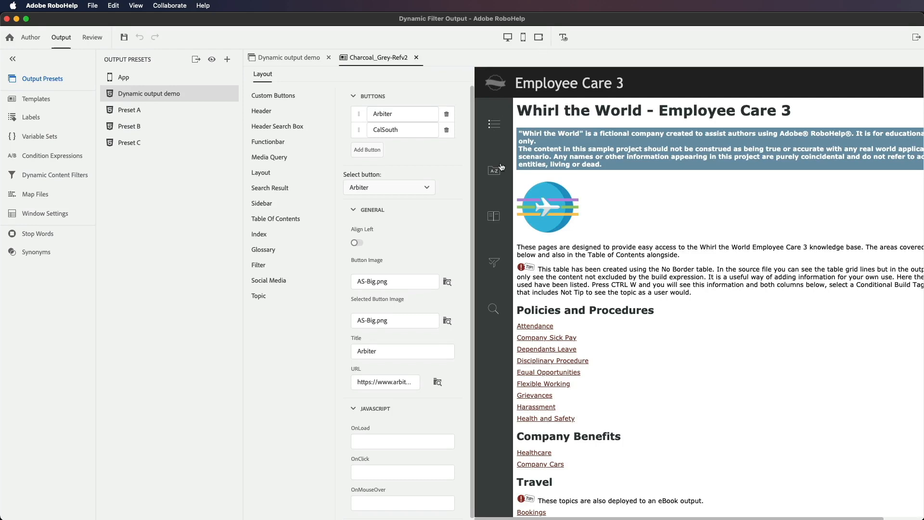
pyautogui.click(497, 263)
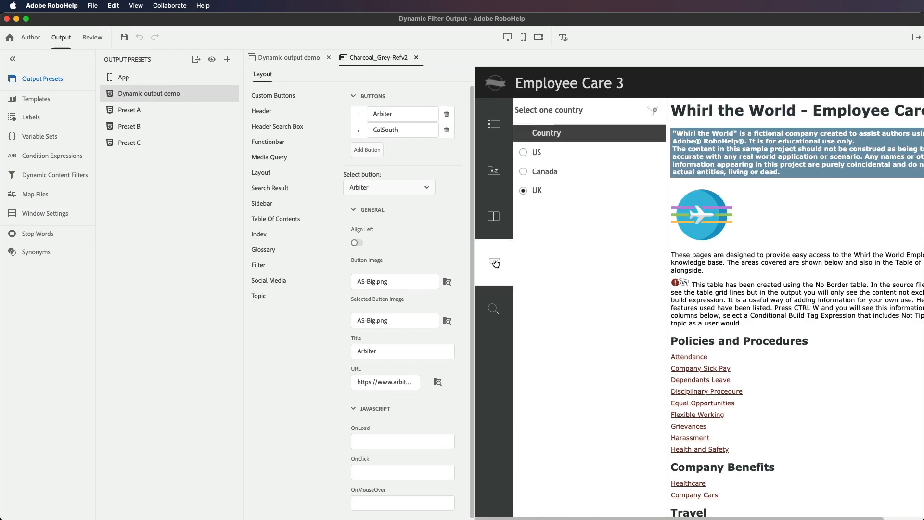
pyautogui.click(525, 38)
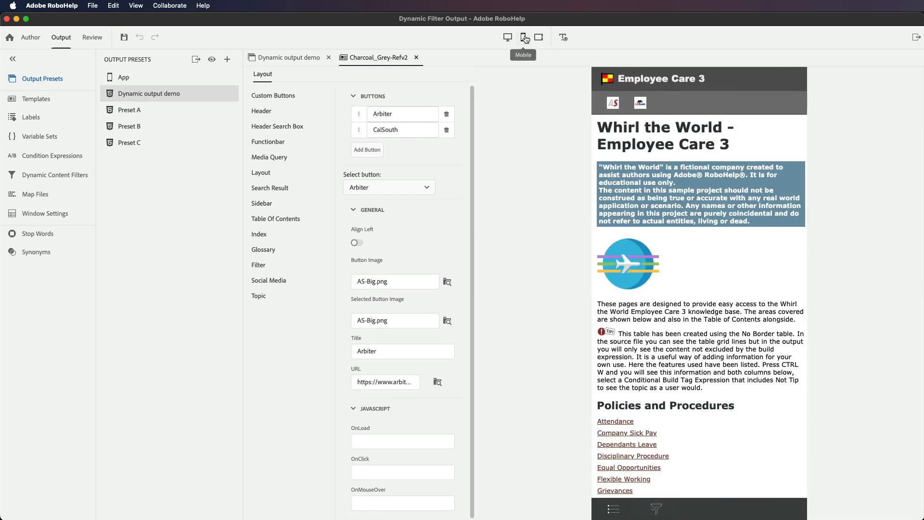
pyautogui.click(656, 510)
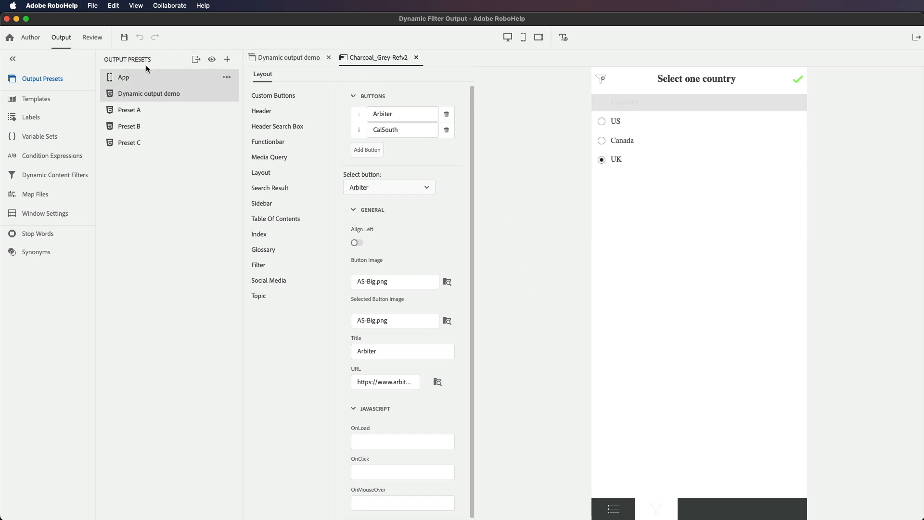
# Step: Generate the Dynamic output demo preset, view the result in the browser, compare it with the earlier output, and narrow the browser window
pyautogui.click(196, 60)
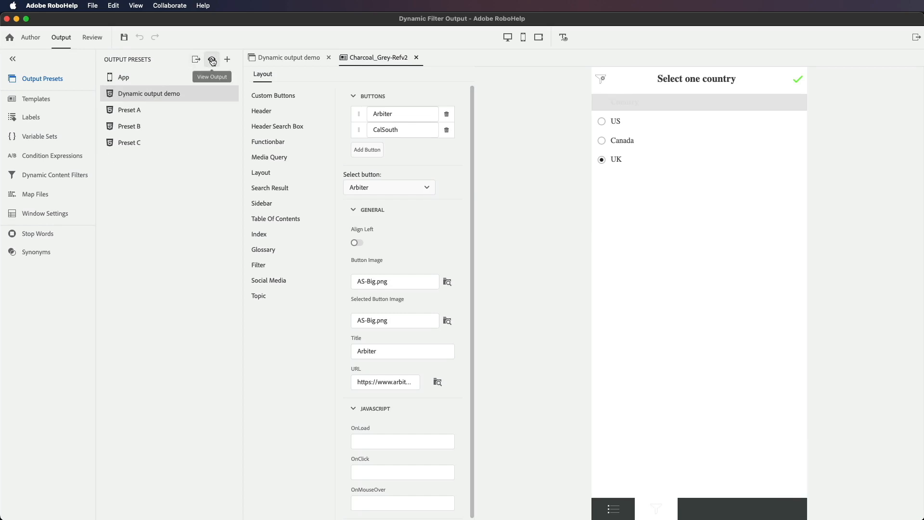
pyautogui.click(213, 60)
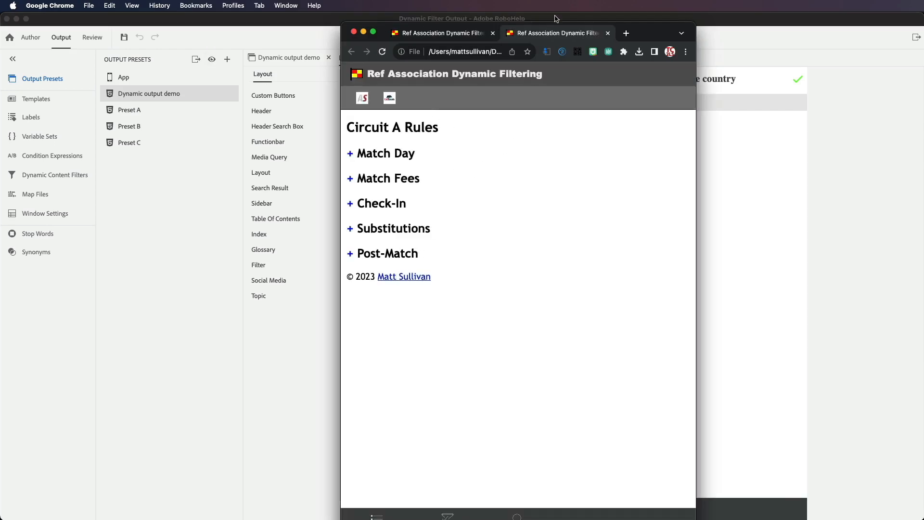
pyautogui.click(444, 34)
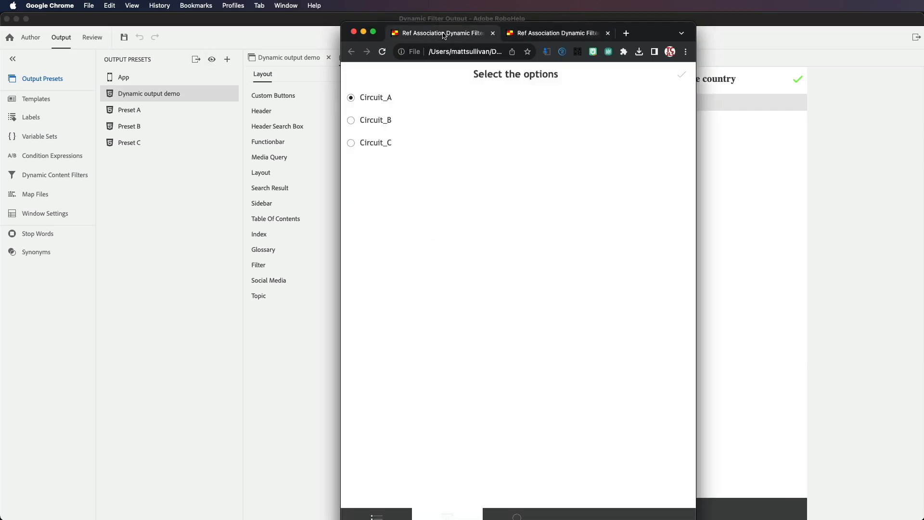
pyautogui.click(553, 33)
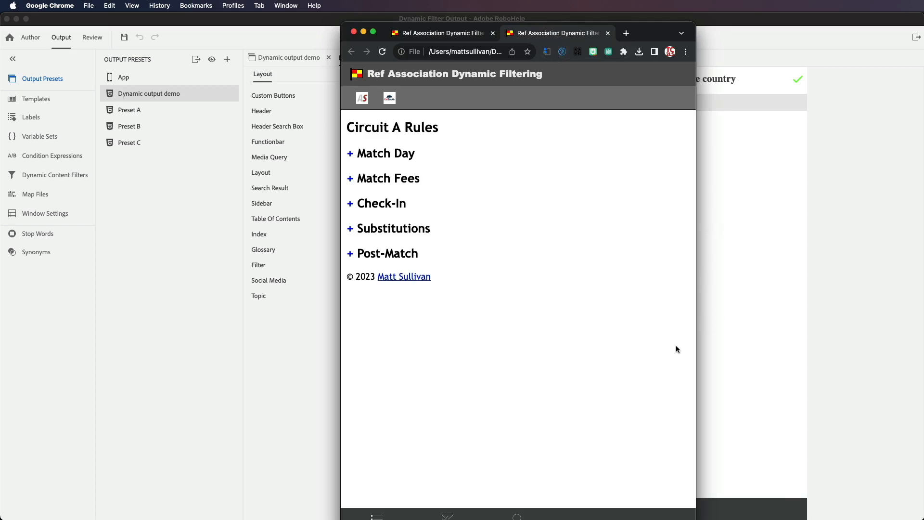
pyautogui.moveTo(698, 329); pyautogui.dragTo(600, 329)
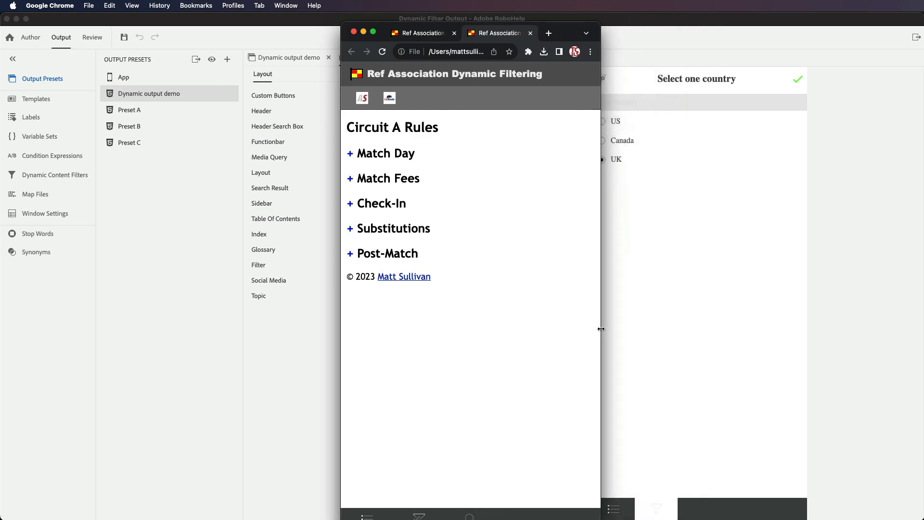
# Step: Apply the Circuit_B filter in the newly generated mobile output
pyautogui.click(418, 516)
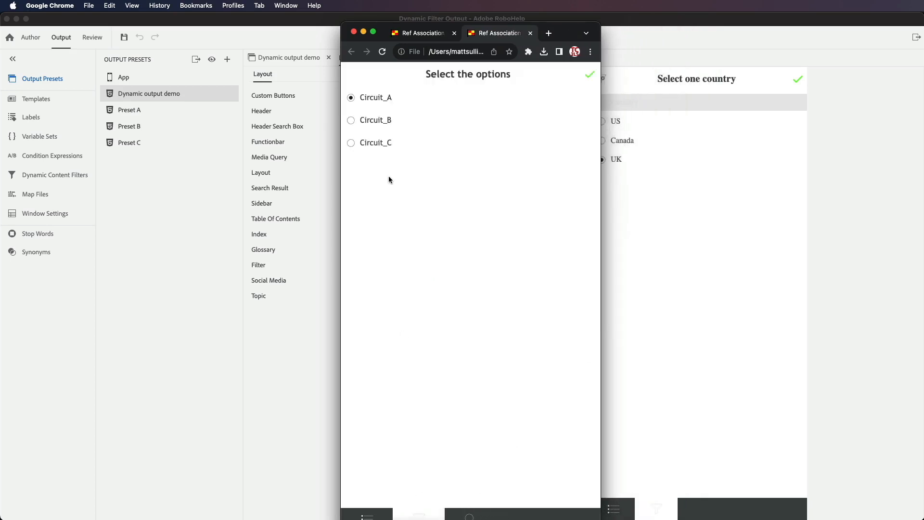
pyautogui.click(351, 121)
pyautogui.click(589, 76)
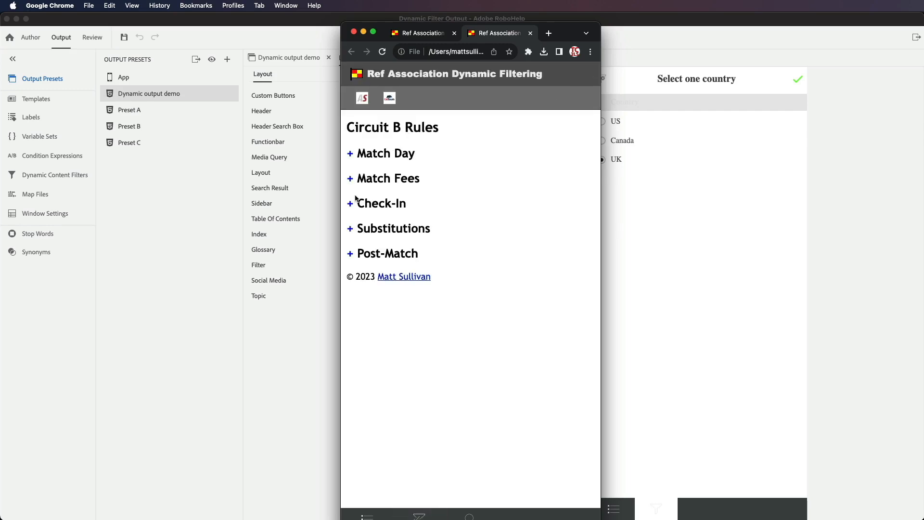
# Step: Examine the Match Day and Match Fees sections of the Circuit B rules for the filtered content
pyautogui.click(351, 154)
pyautogui.moveTo(383, 245); pyautogui.dragTo(485, 244)
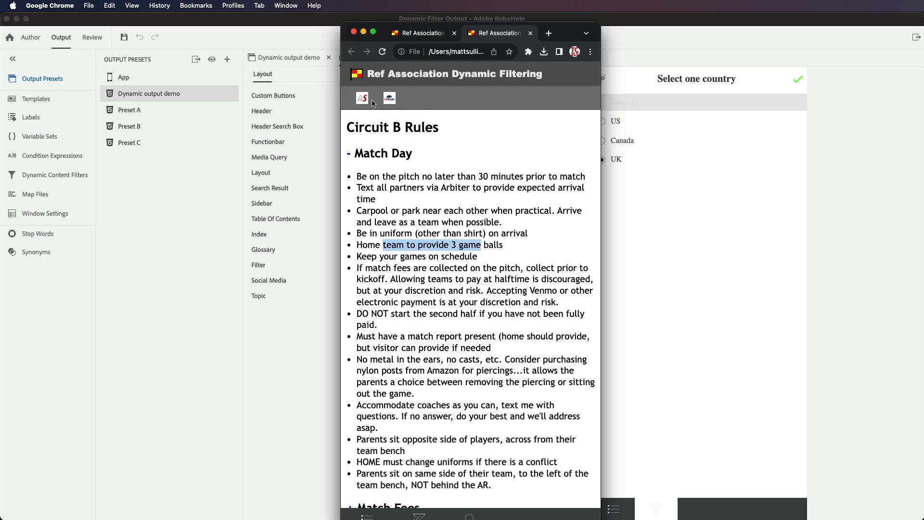
pyautogui.click(350, 155)
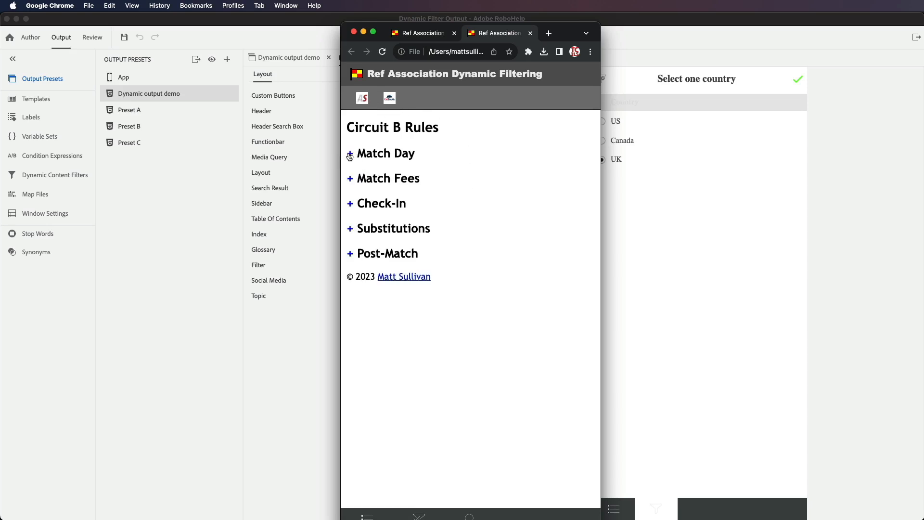
pyautogui.click(350, 181)
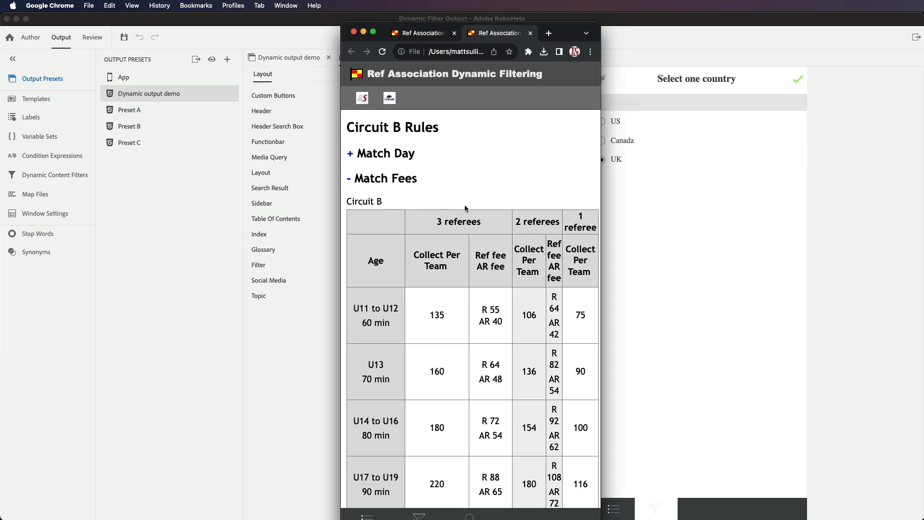
pyautogui.scroll(-5, 465, 208)
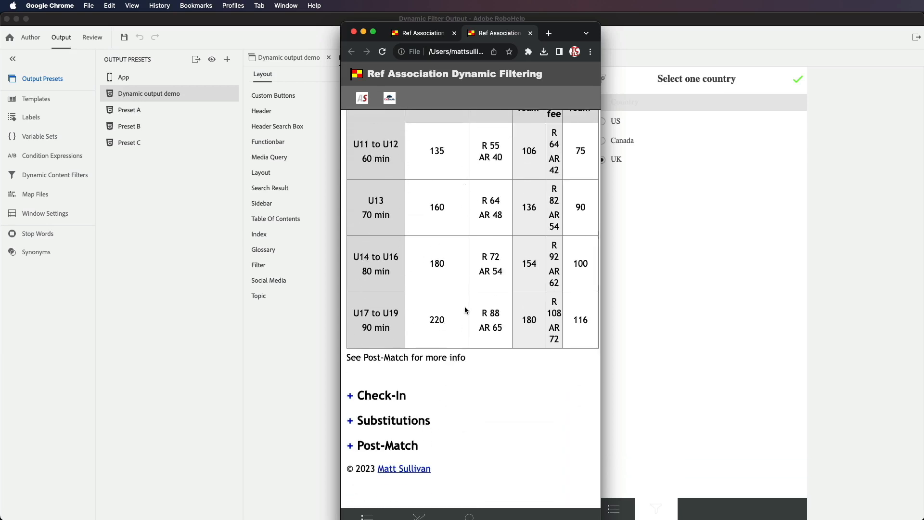
pyautogui.scroll(5, 459, 232)
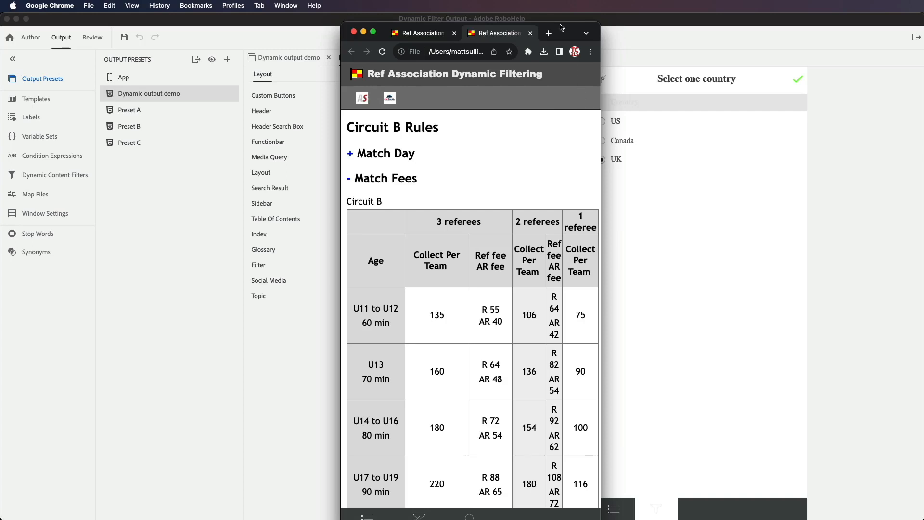
# Step: Move the browser window aside and return to RoboHelp to review the condition-tagged Circuit Rules topic in authoring view
pyautogui.moveTo(596, 33); pyautogui.dragTo(753, 45)
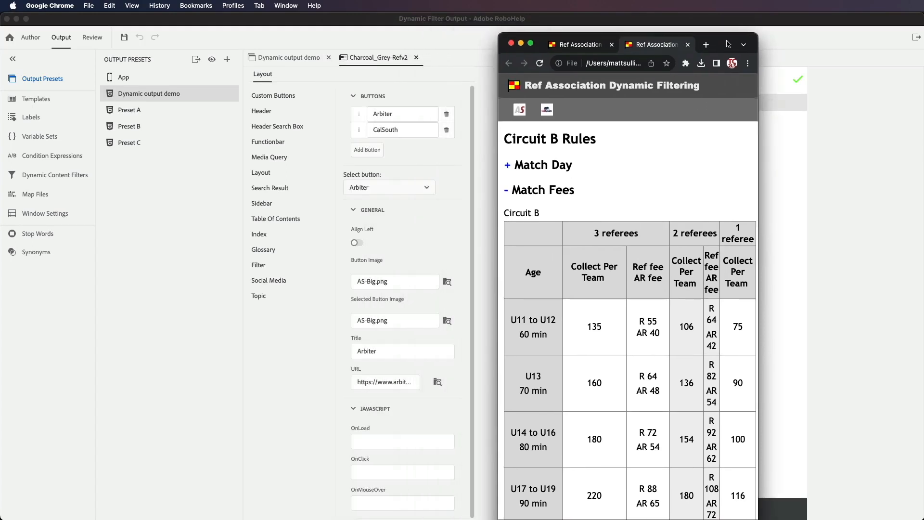
pyautogui.click(182, 242)
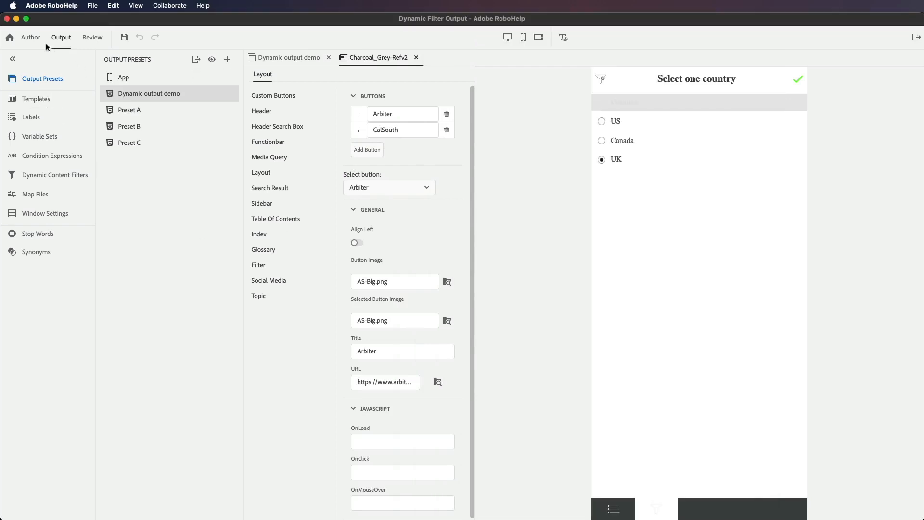
pyautogui.click(29, 38)
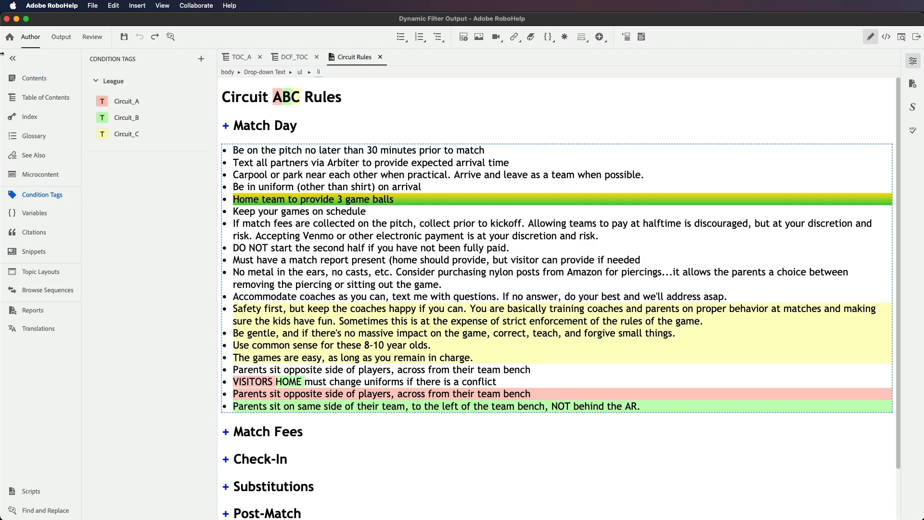
# Step: Open the DCF_Demo dynamic content filter and review its title and the circuit options it offers
pyautogui.click(61, 37)
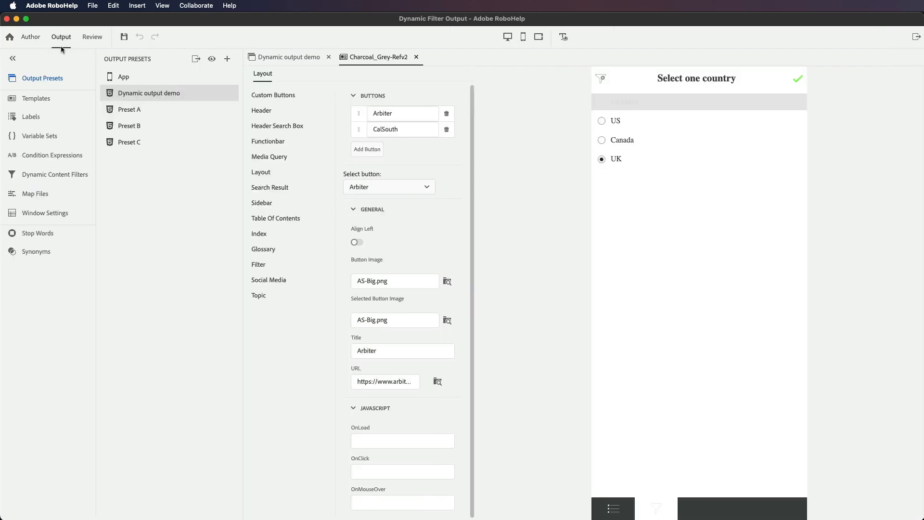
pyautogui.click(43, 177)
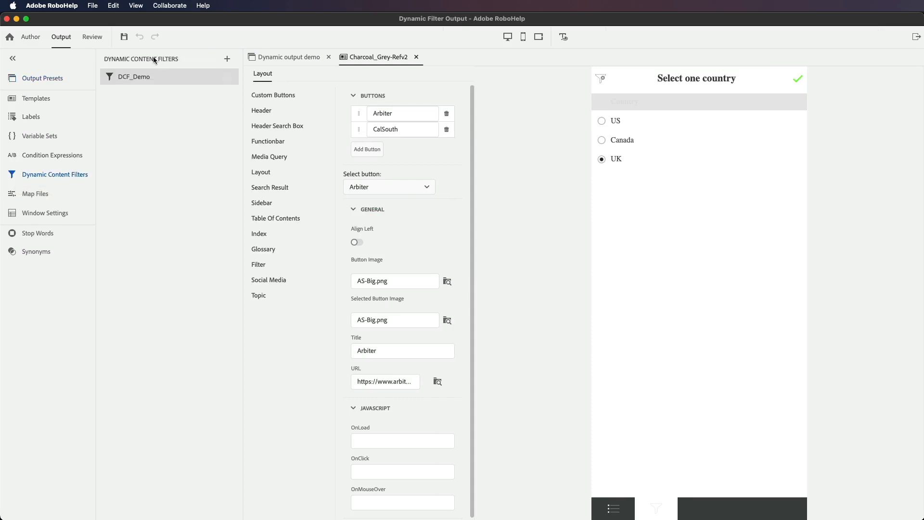
pyautogui.doubleClick(134, 79)
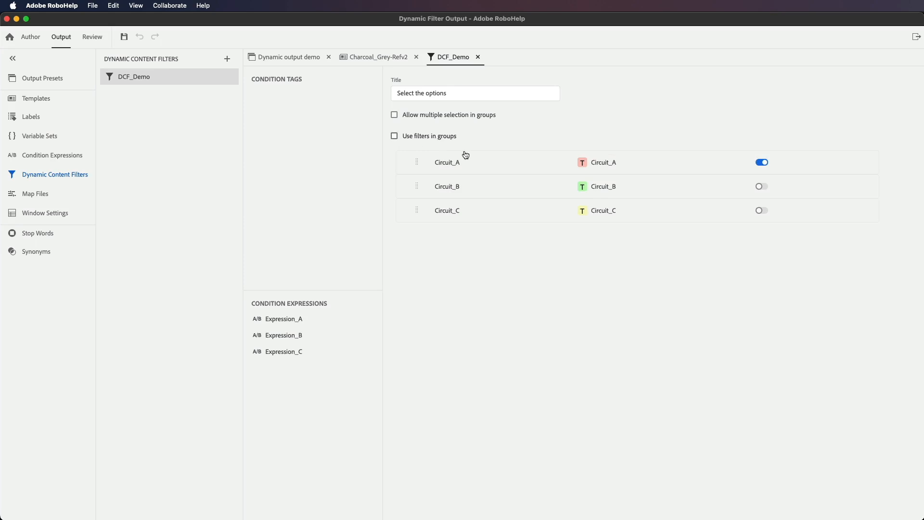
pyautogui.moveTo(455, 164)
pyautogui.tripleClick(460, 93)
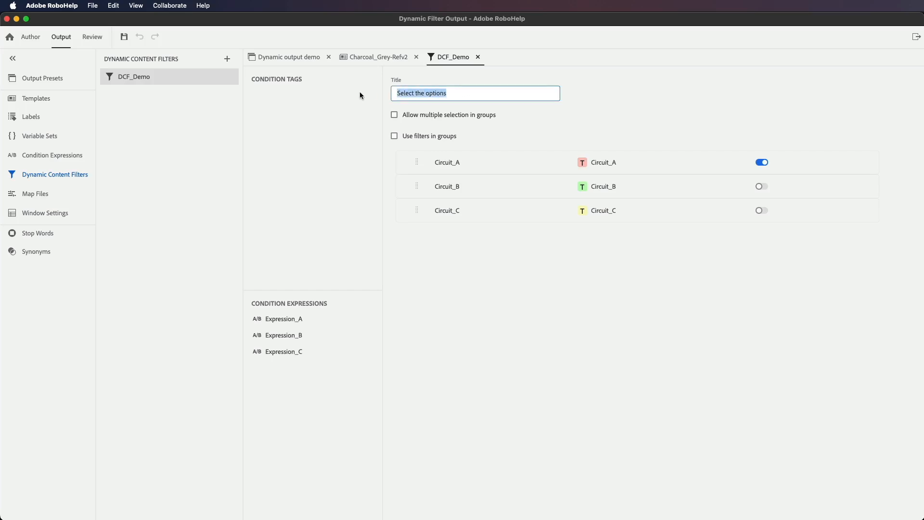
pyautogui.click(582, 100)
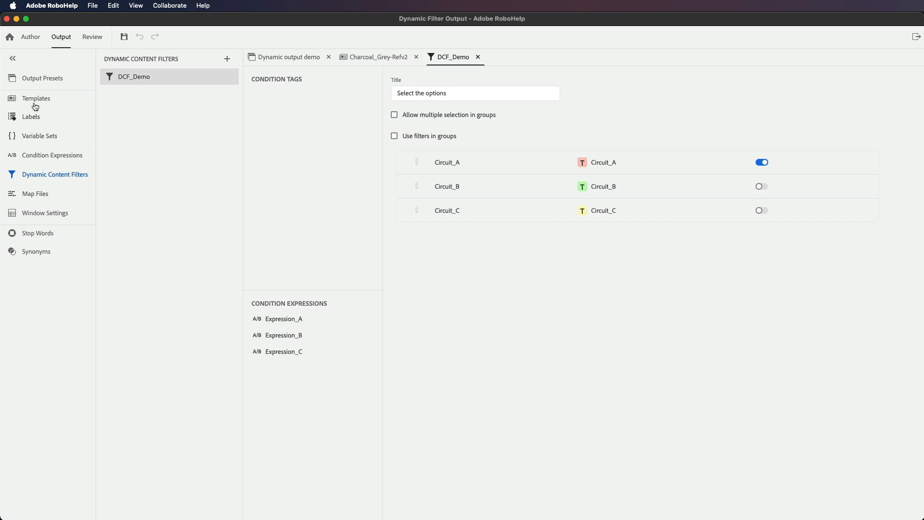
# Step: Review the general, content and layout settings of the Dynamic output demo preset, and open its Charcoal_Grey-Refv2 template
pyautogui.click(36, 79)
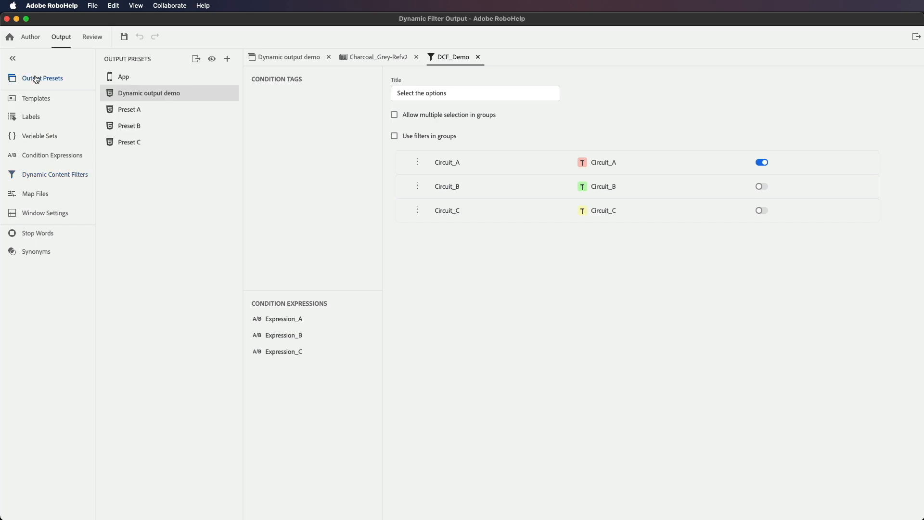
pyautogui.doubleClick(133, 95)
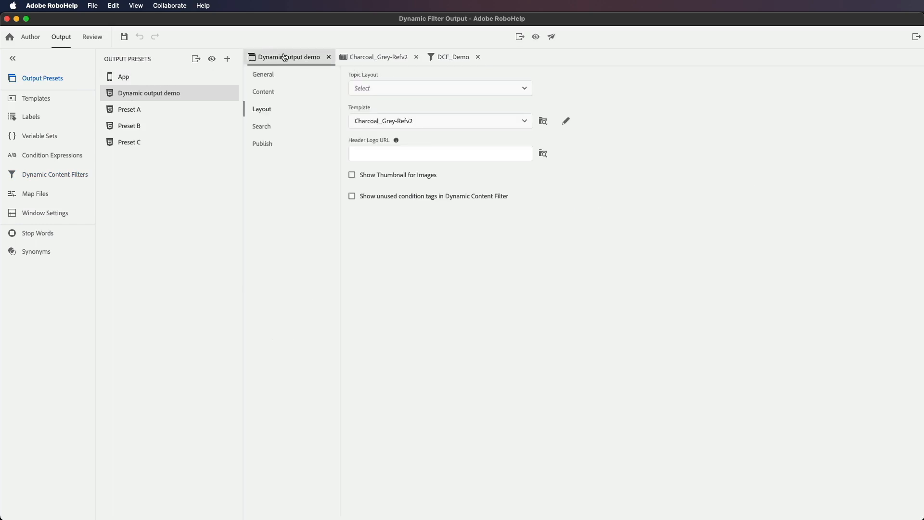
pyautogui.click(263, 75)
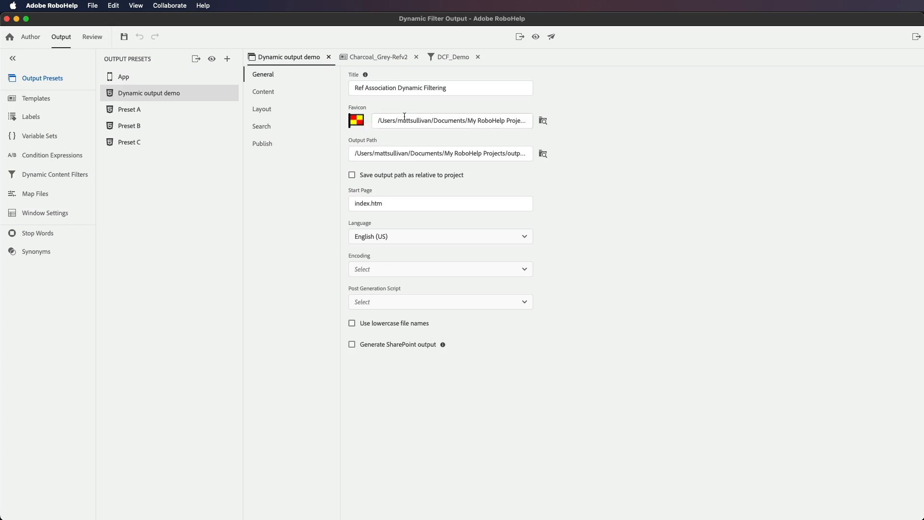
pyautogui.click(264, 94)
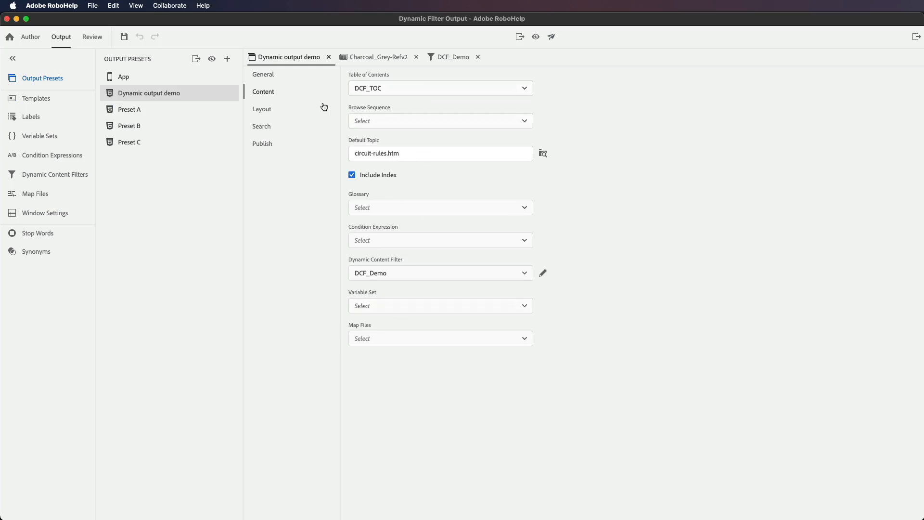
pyautogui.click(264, 111)
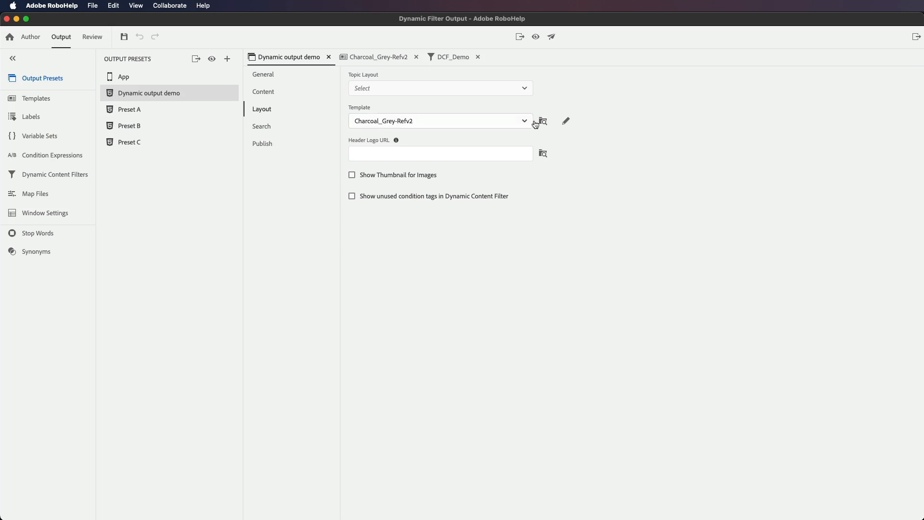
pyautogui.click(566, 124)
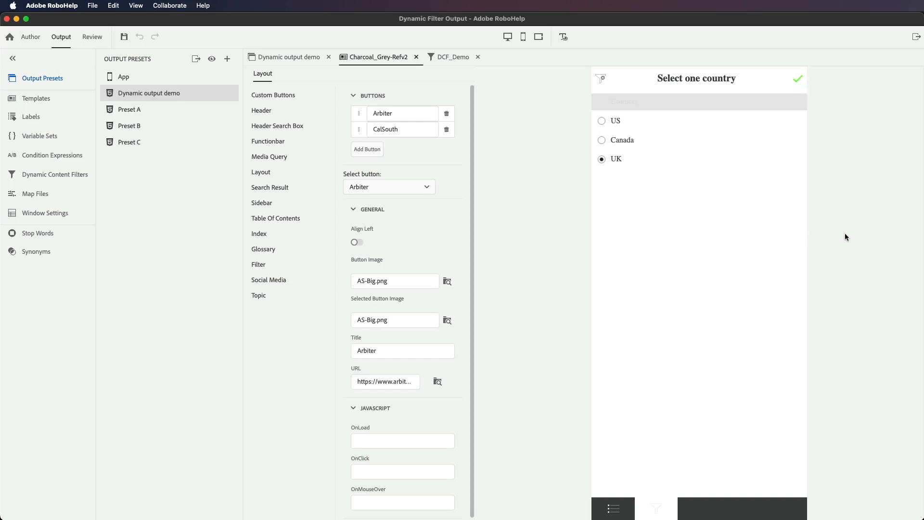
# Step: Switch to Finder and examine the image files stored in the Charcoal_Grey-Refv2 folder
pyautogui.press('super+Tab')
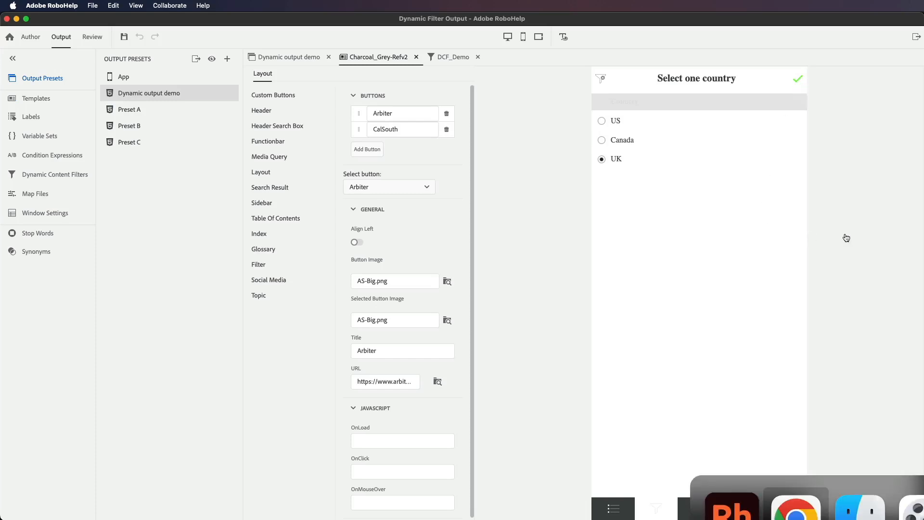
pyautogui.press('super+Tab')
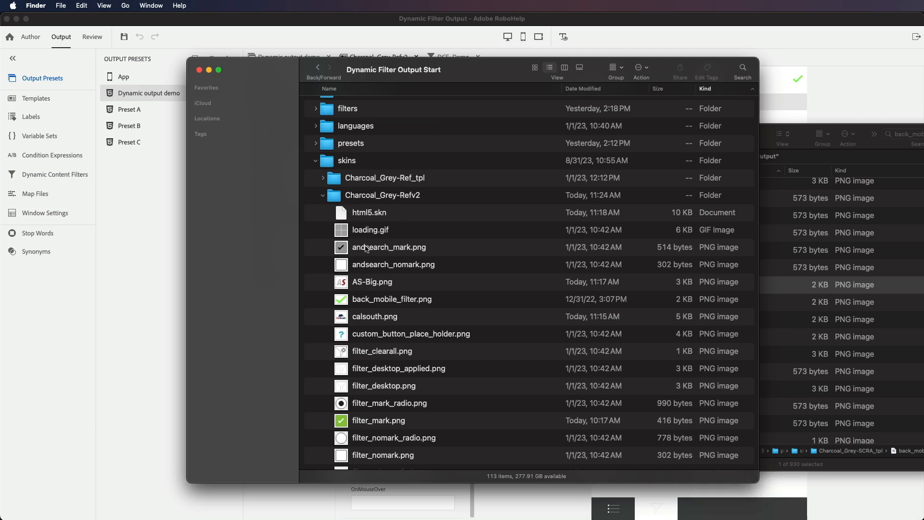
pyautogui.scroll(-5, 377, 340)
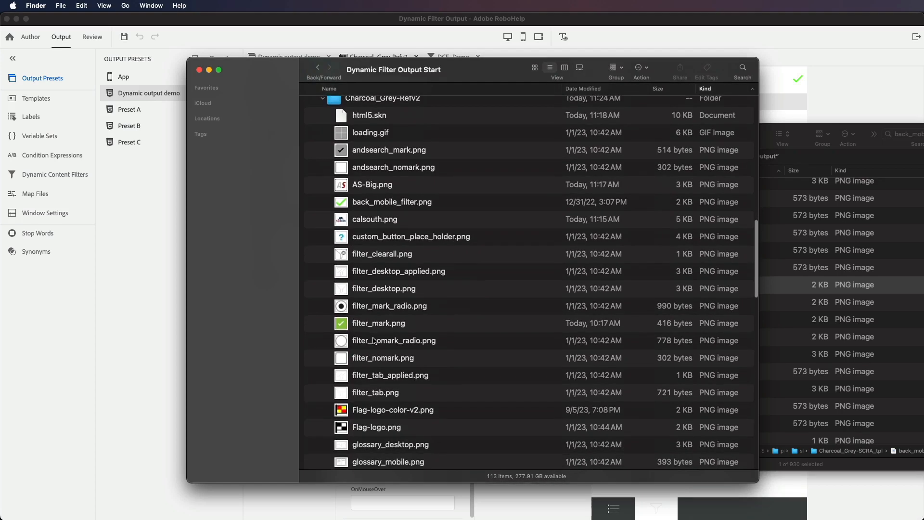
# Step: Look through the rest of the Charcoal_Grey-Refv2 folder, from the filter mark images to the glossary, index, next and previous graphics
pyautogui.scroll(-10, 376, 341)
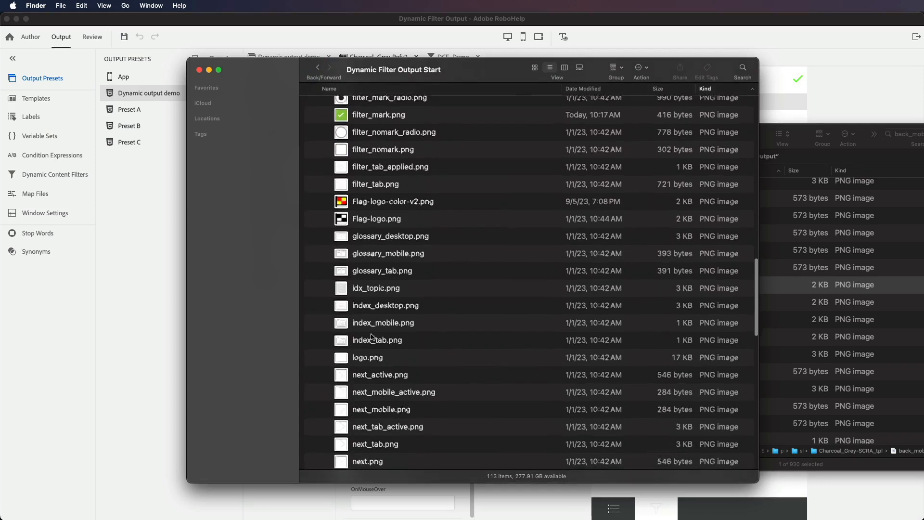
pyautogui.scroll(-5, 374, 336)
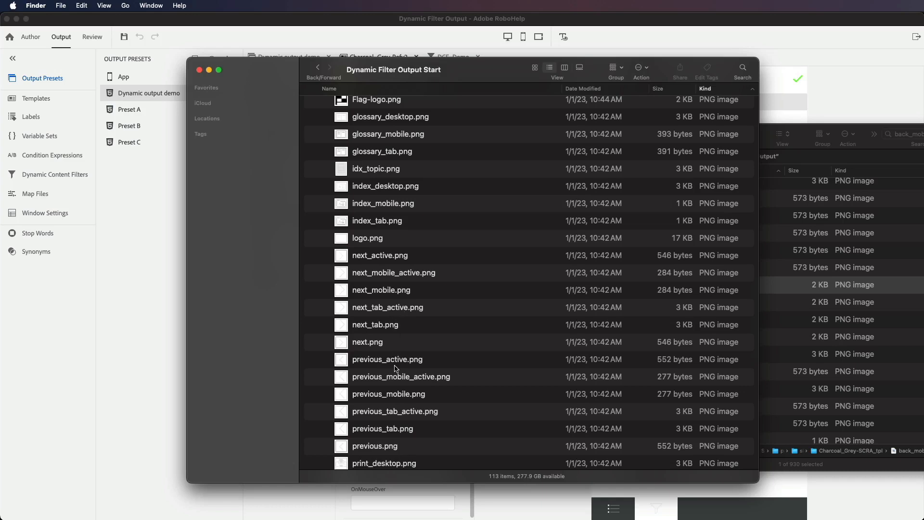
pyautogui.scroll(-3, 394, 369)
pyautogui.scroll(-4, 394, 361)
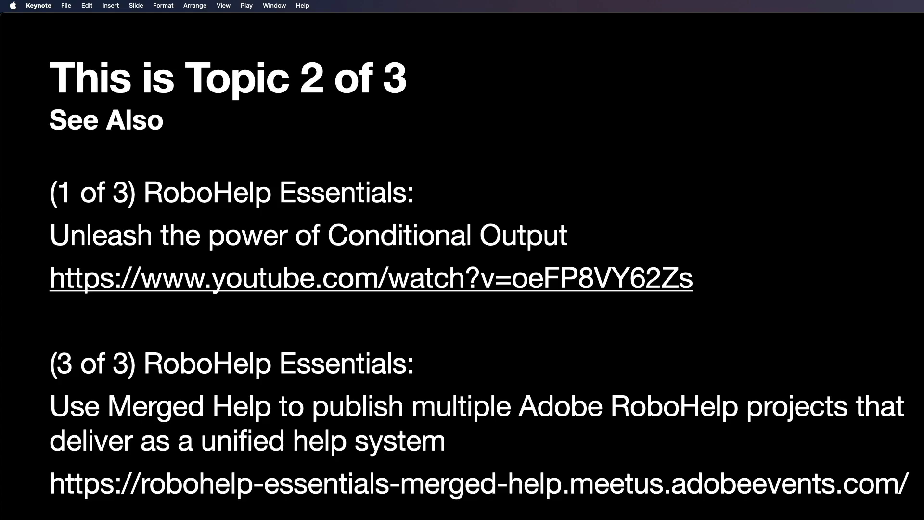
# Step: Switch to Chrome, view the merged help webinar page and the Tech Comm Tools products page, and return to the Keynote slides
pyautogui.press('super+Tab')
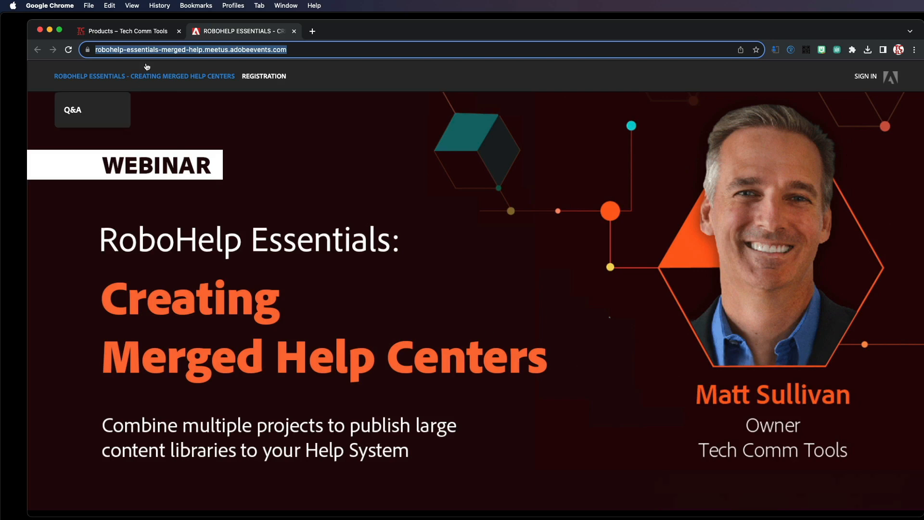
pyautogui.click(115, 33)
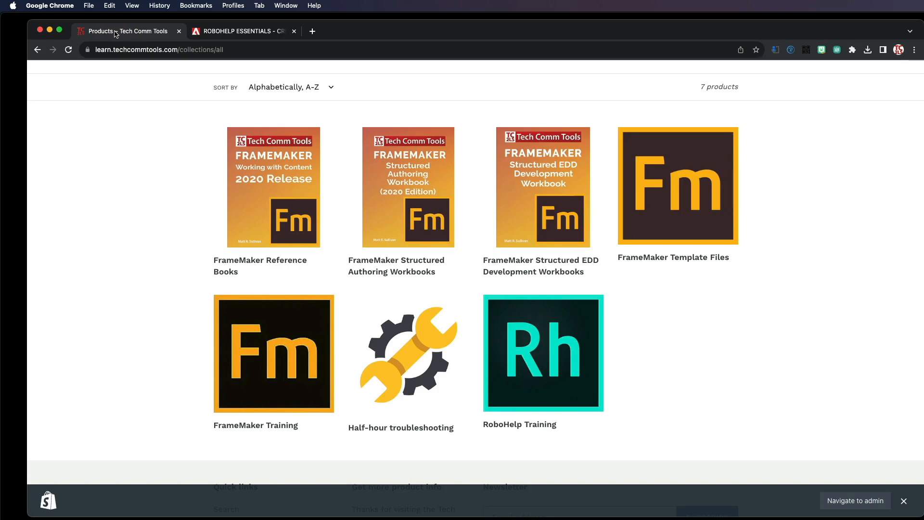
pyautogui.press('super+Tab')
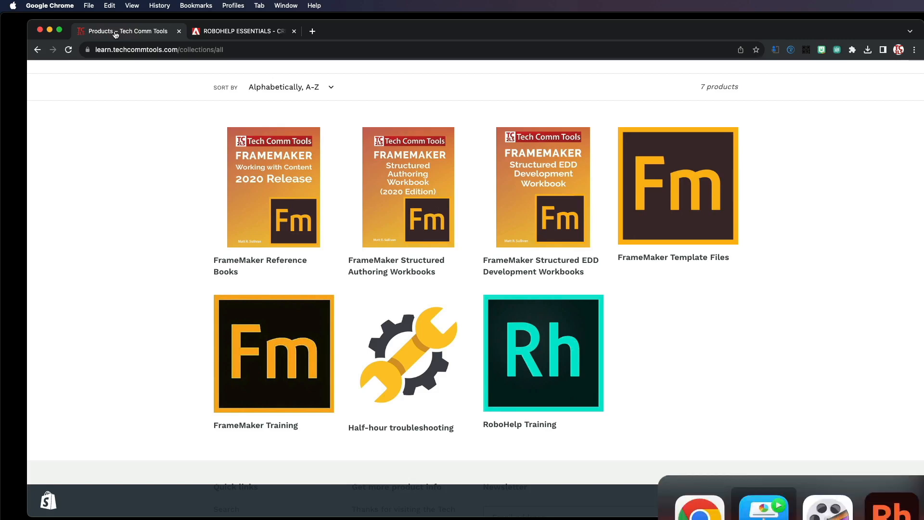